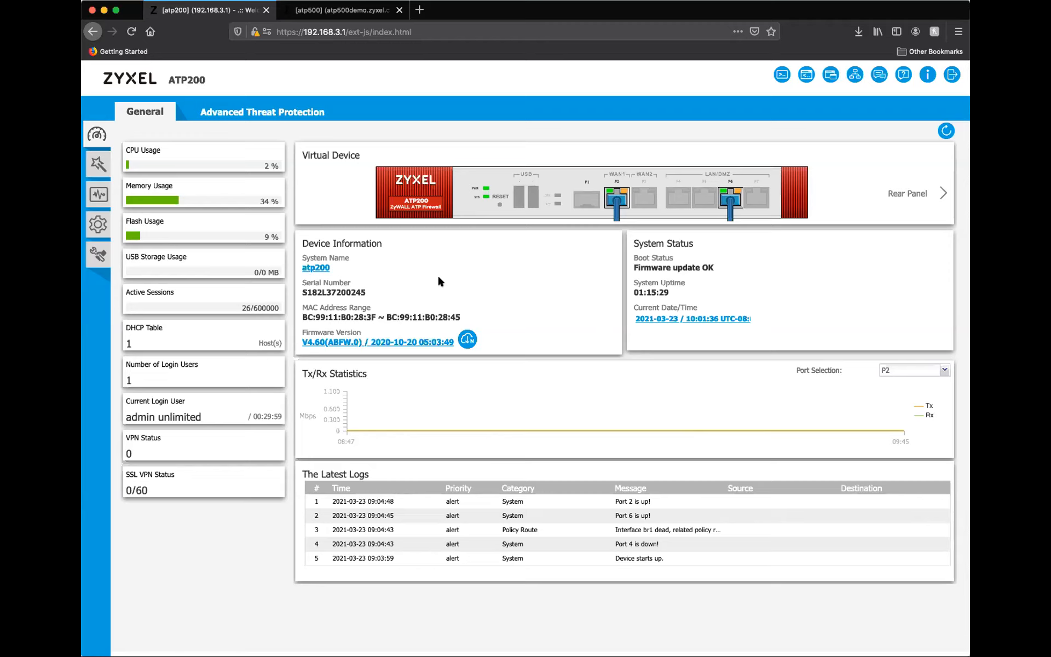
Start a new App Patrol profile in the Security Service configuration.
left_click(98, 225)
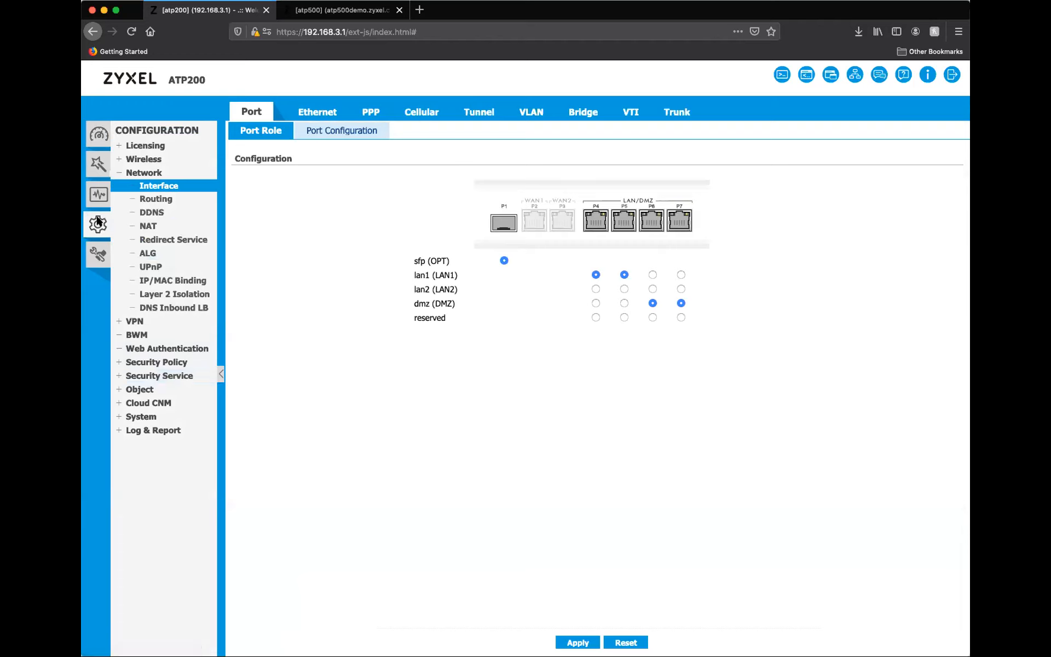
left_click(158, 376)
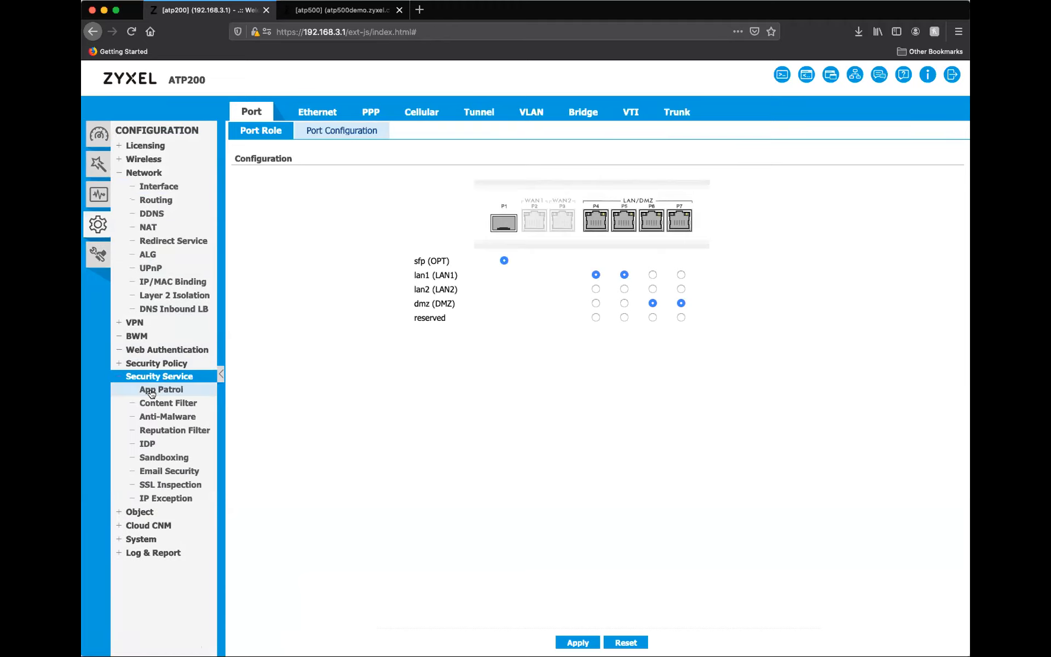
left_click(151, 391)
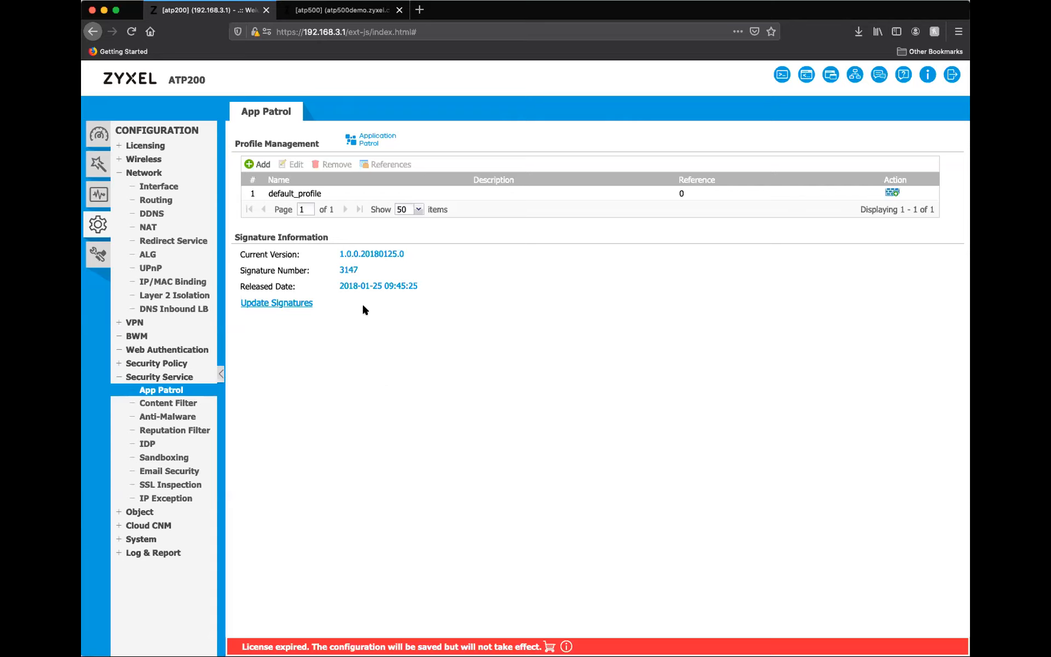
left_click(261, 165)
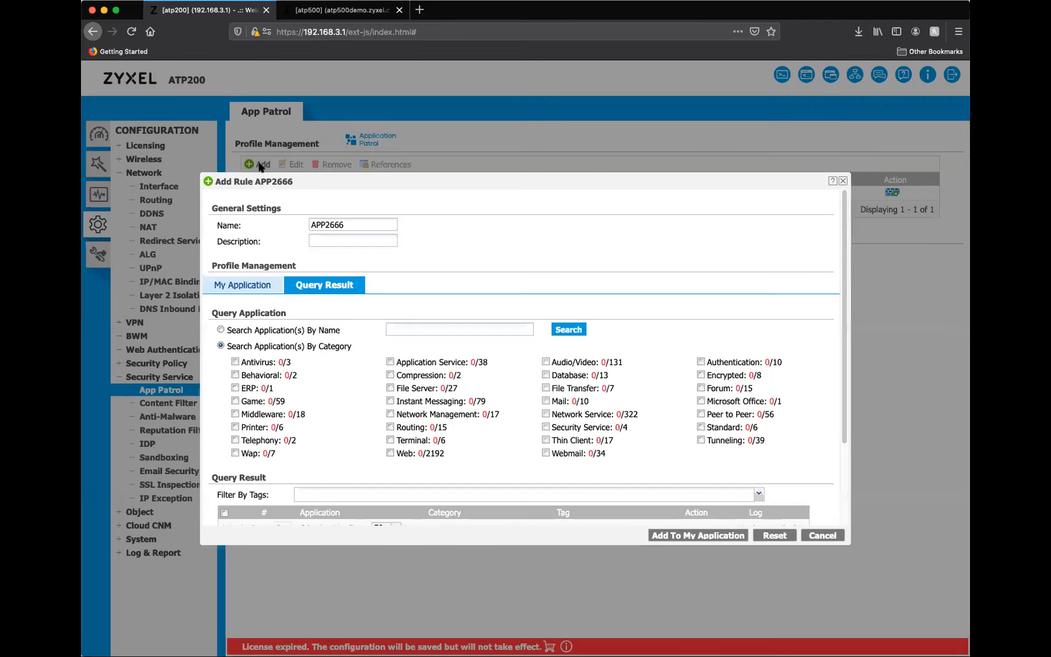
Search the profile's available applications by the name "netflix".
scroll(345, 367, "down", 2)
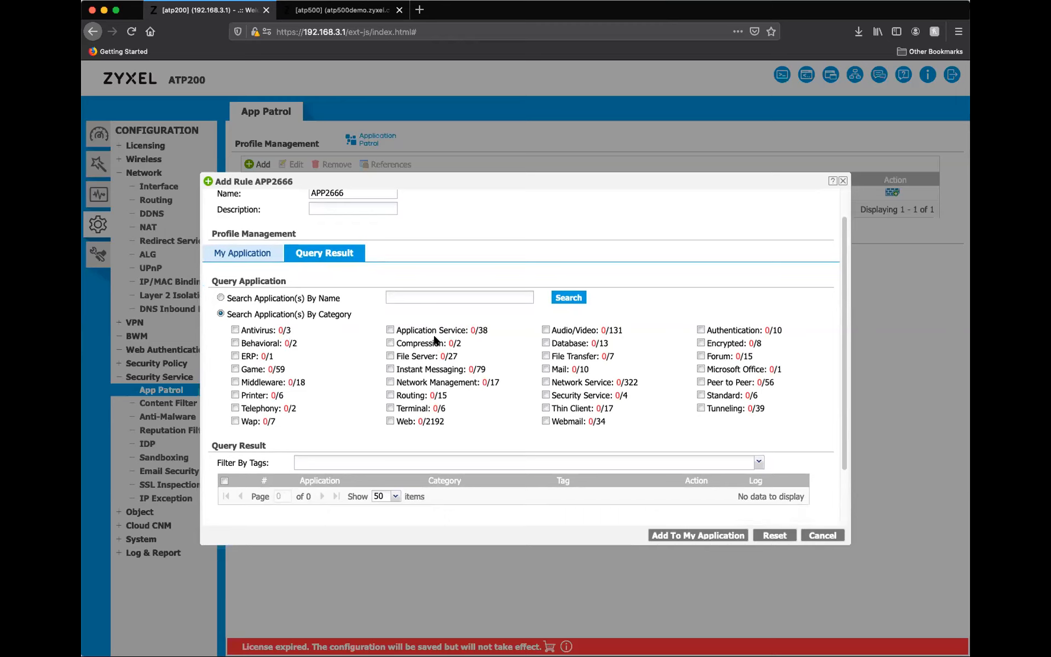
left_click(438, 298)
type("netflix")
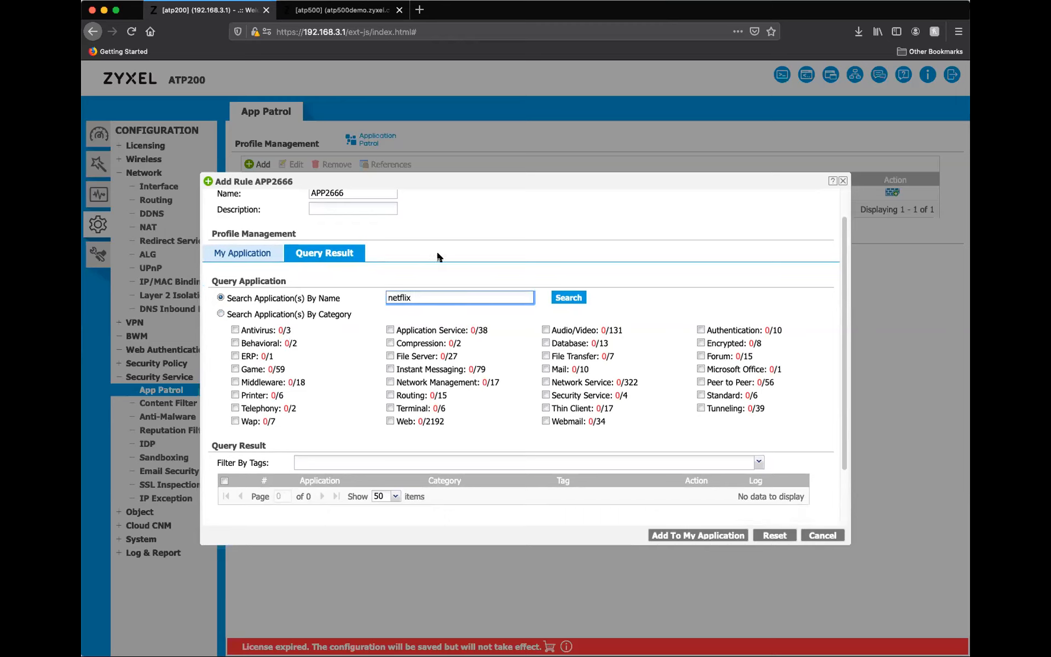
key("Return")
scroll(517, 274, "down", 3)
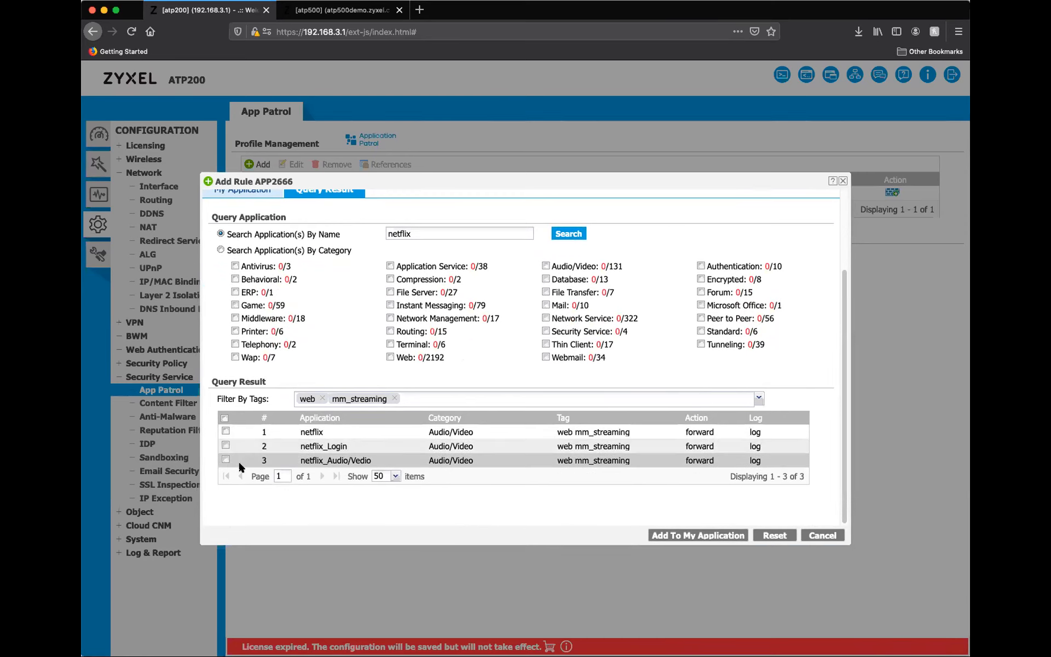
Add the netflix, netflix_Login and netflix_Audio/Vedio applications to the profile's own application list.
left_click(225, 430)
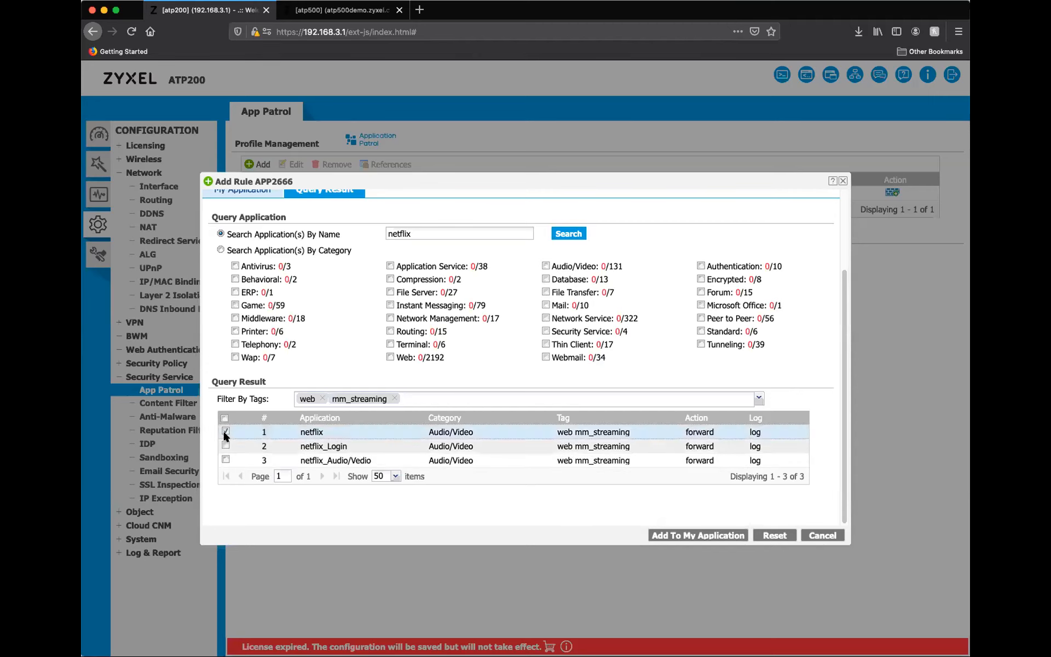
left_click(225, 445)
left_click(225, 459)
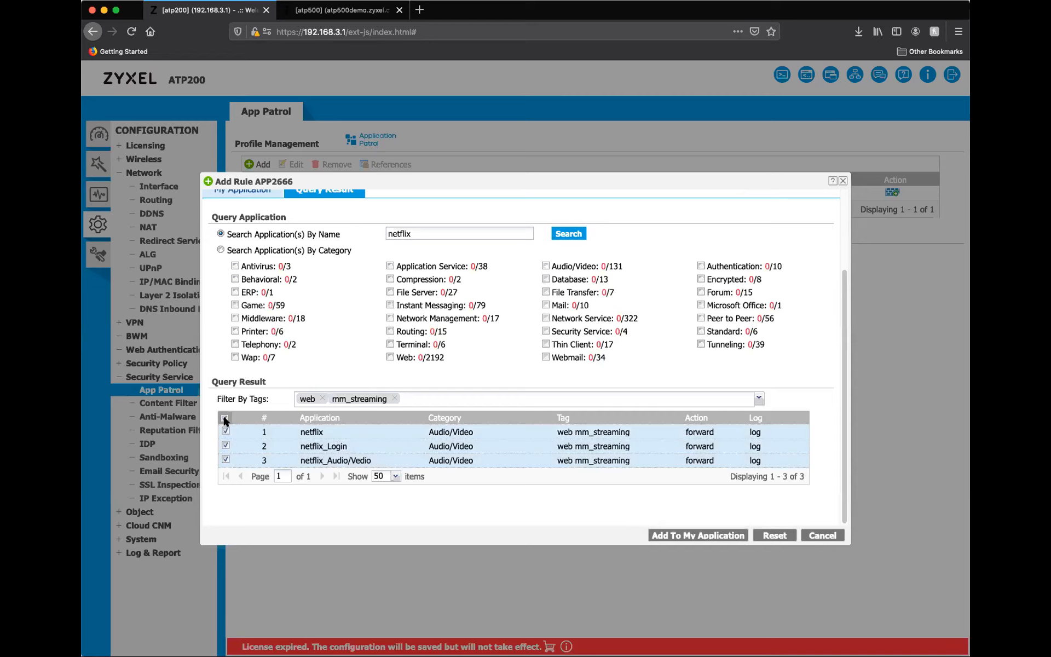
left_click(689, 535)
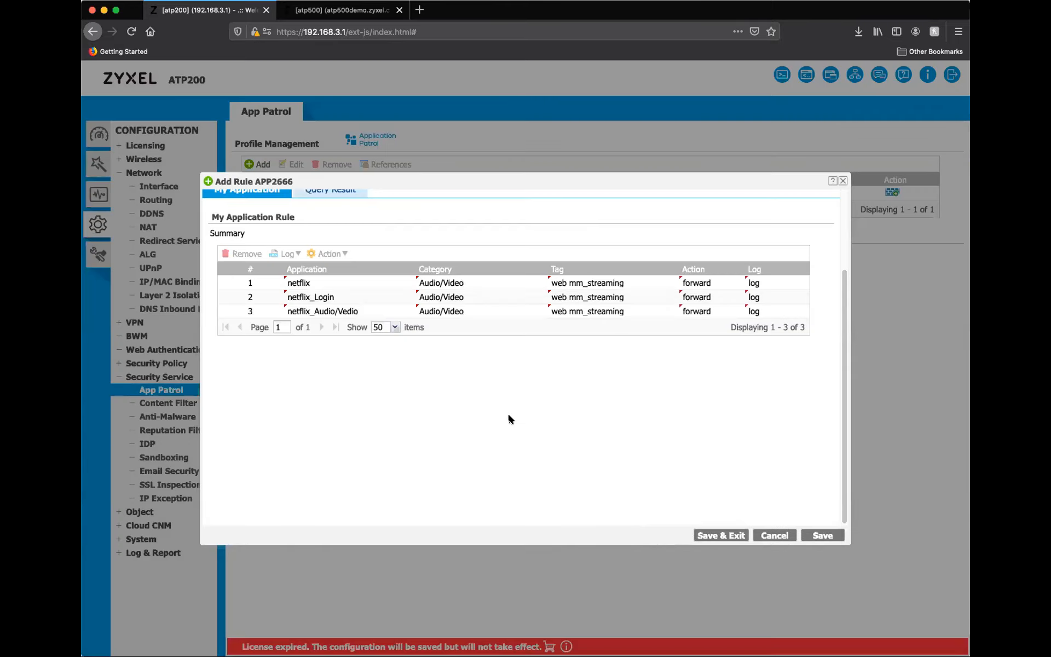
Set the action to drop individually for netflix, netflix_Login and netflix_Audio/Vedio.
scroll(491, 408, "up", 2)
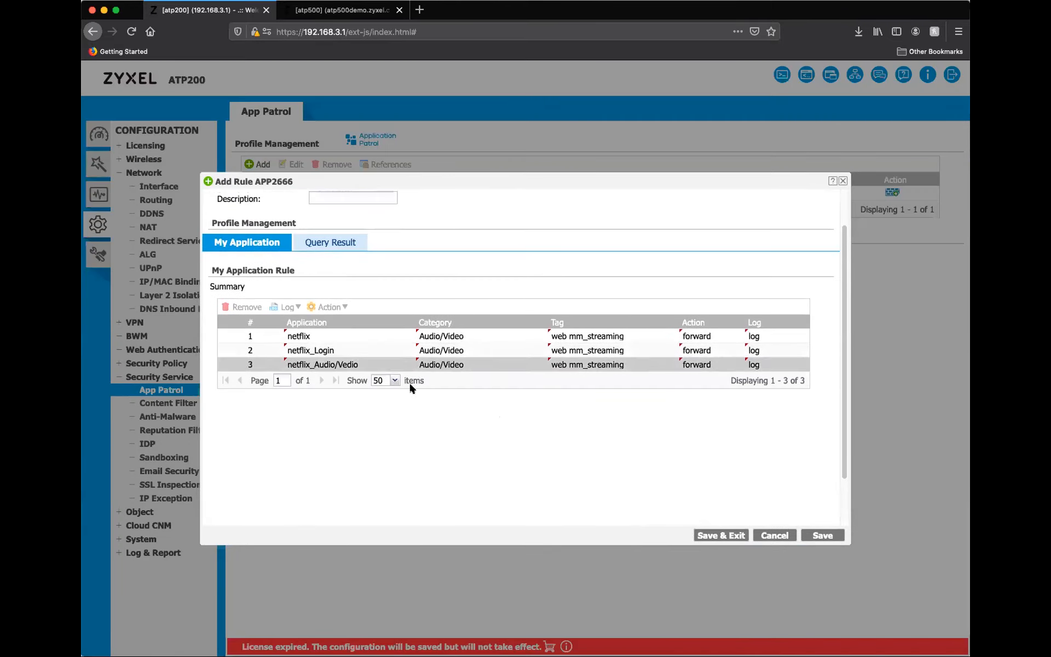
left_click(709, 337)
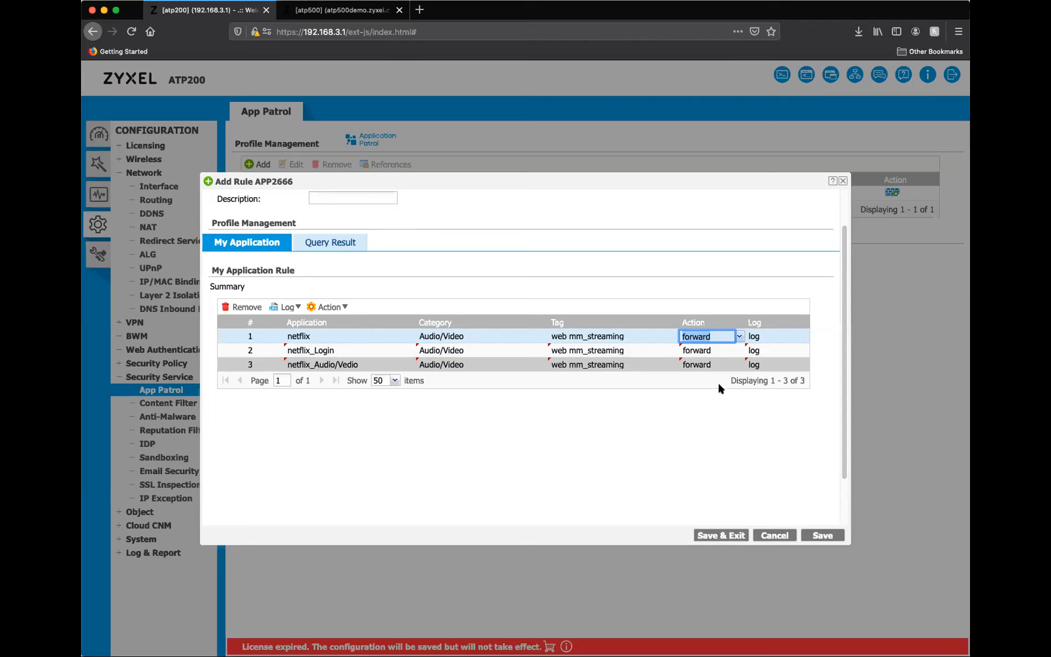
left_click(738, 338)
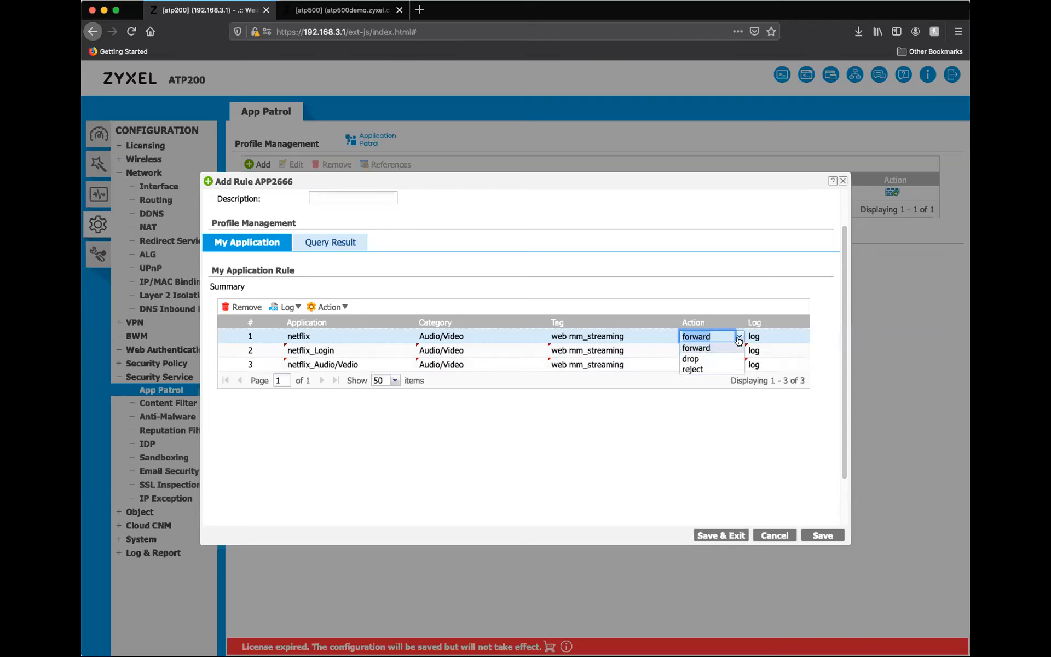
left_click(704, 356)
left_click(729, 352)
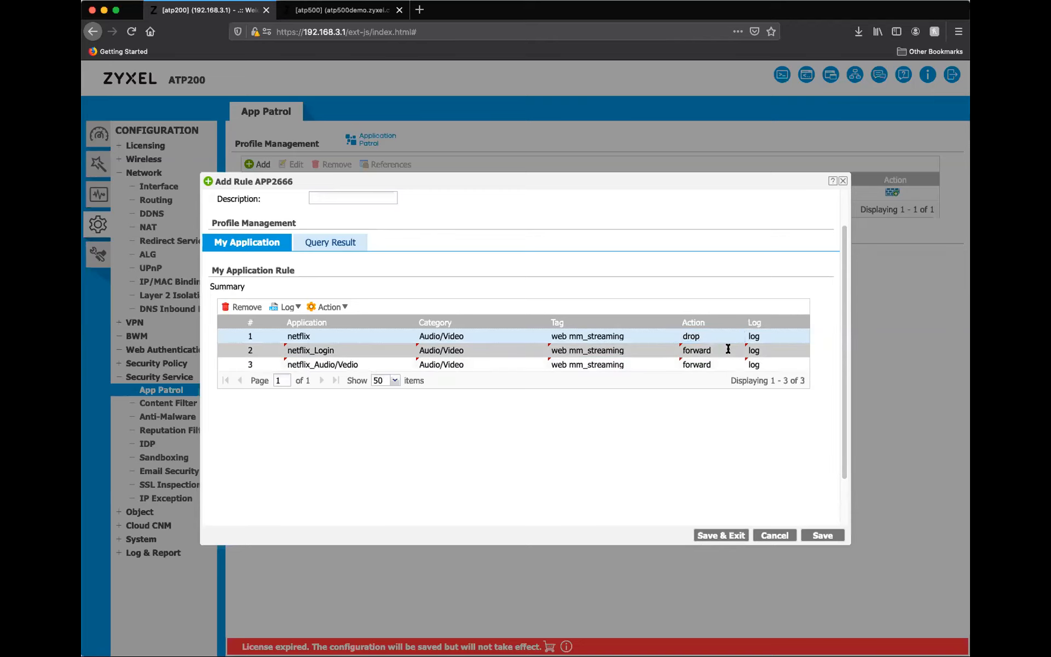
left_click(725, 350)
left_click(701, 372)
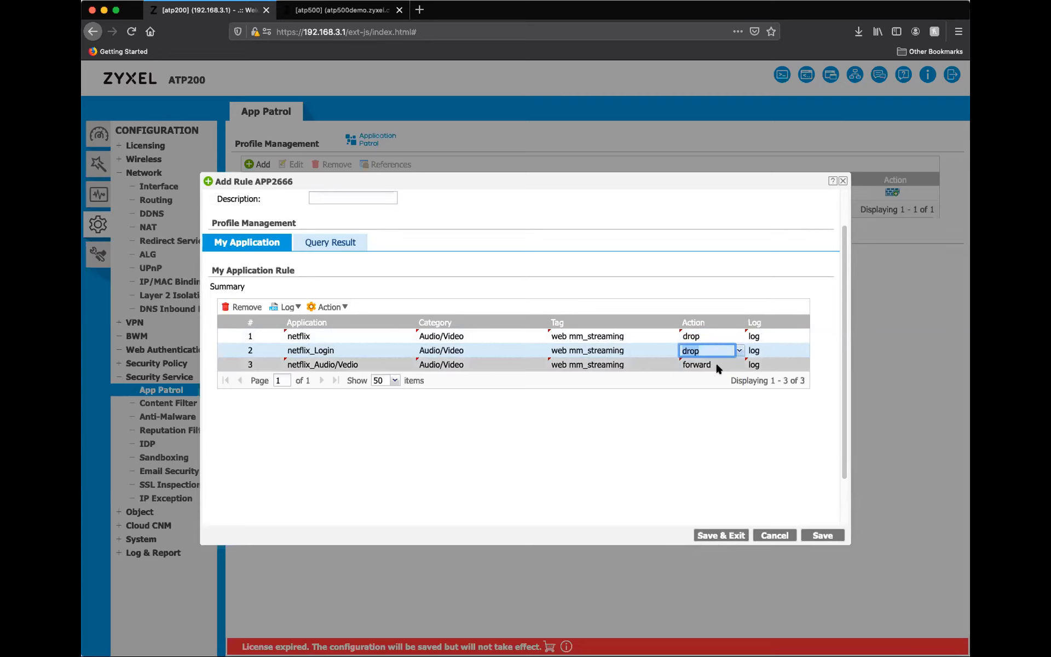
left_click(715, 363)
left_click(739, 364)
left_click(706, 386)
Choose drop again for the netflix entry and apply drop to all three applications in bulk.
left_click(703, 334)
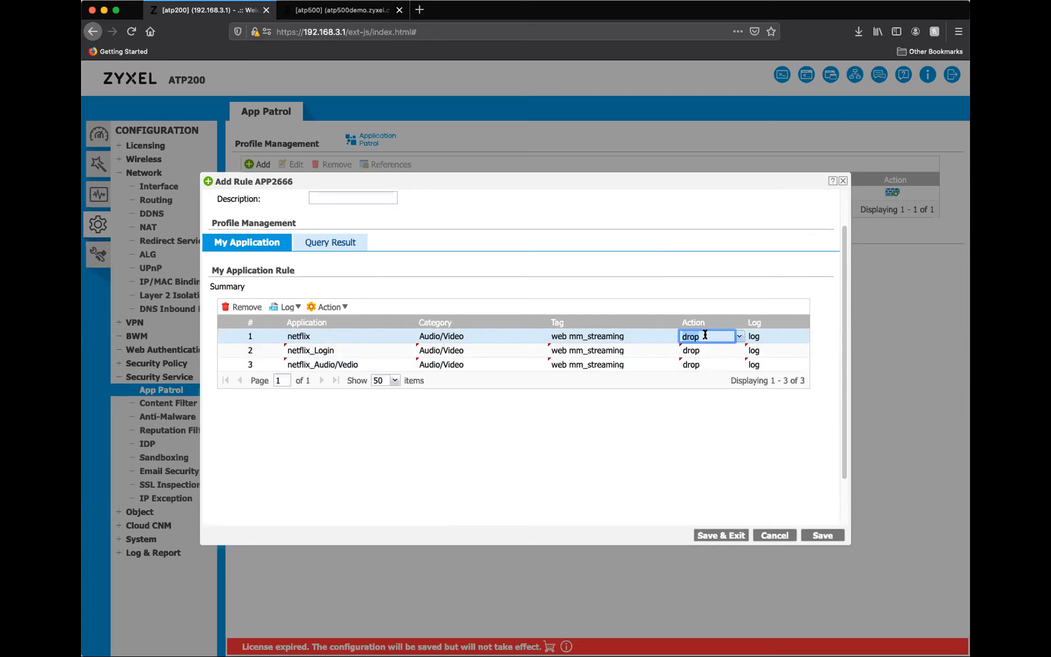
left_click(705, 334)
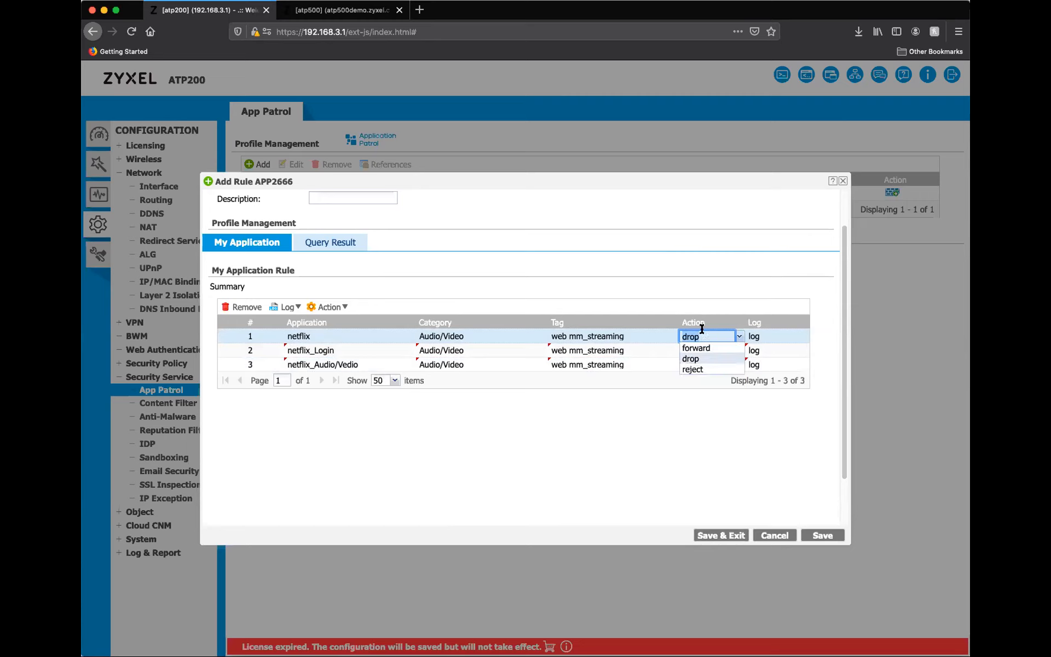
left_click(694, 357)
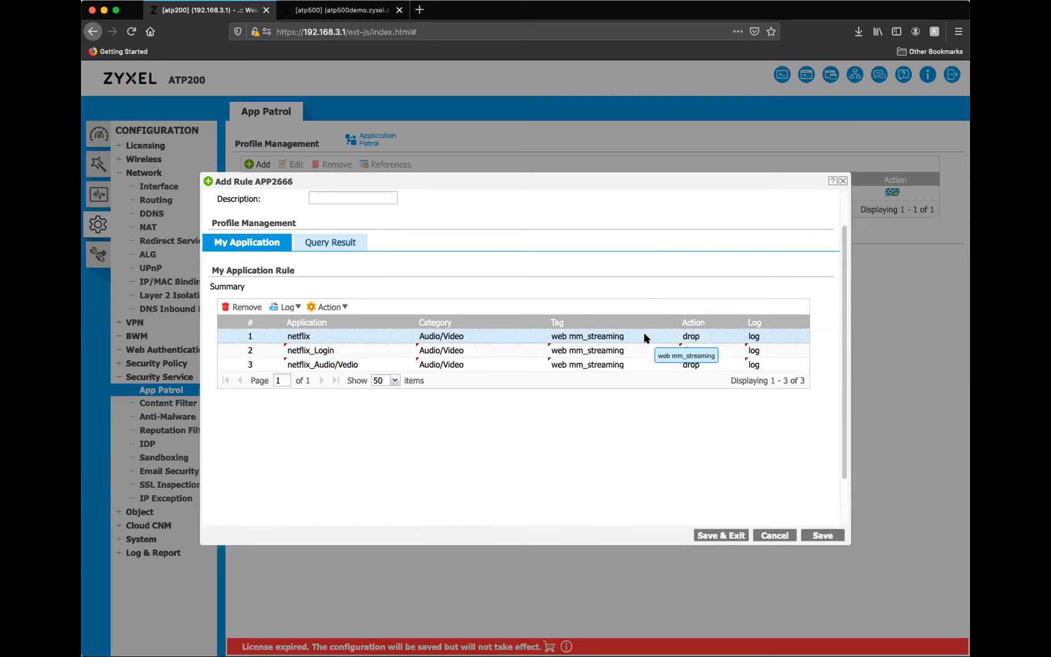
key("shift+Down")
key("shift+Down")
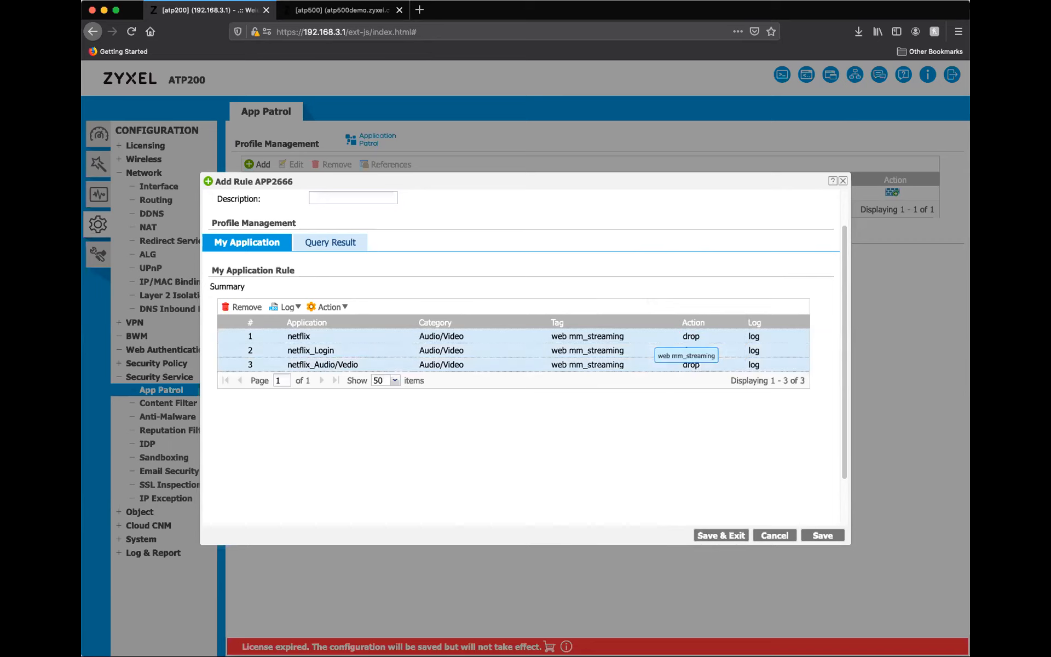
left_click(345, 307)
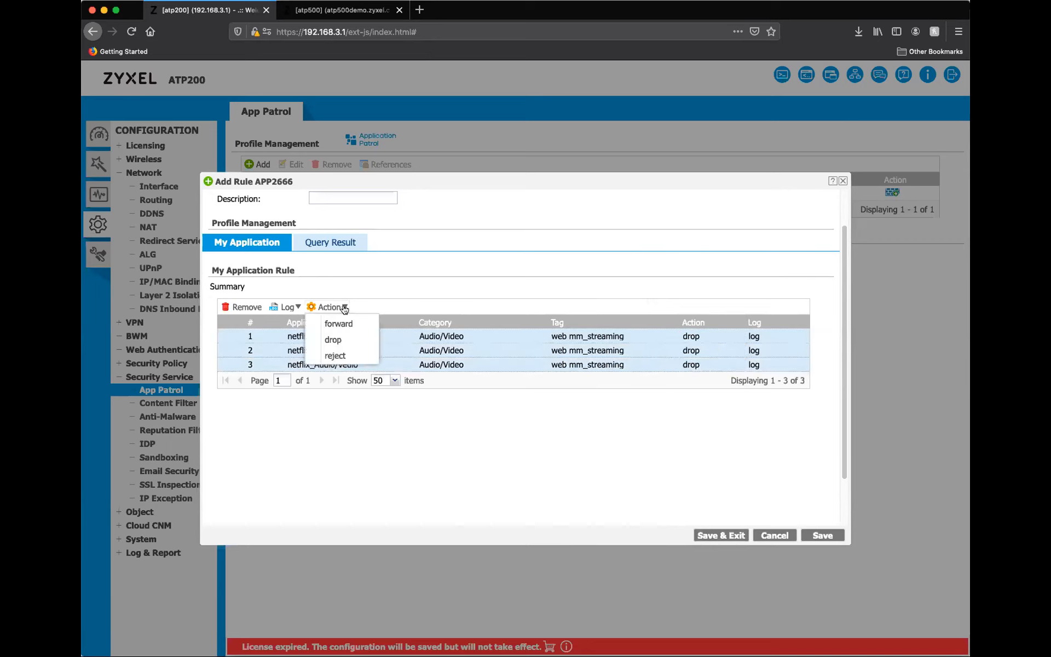
left_click(342, 338)
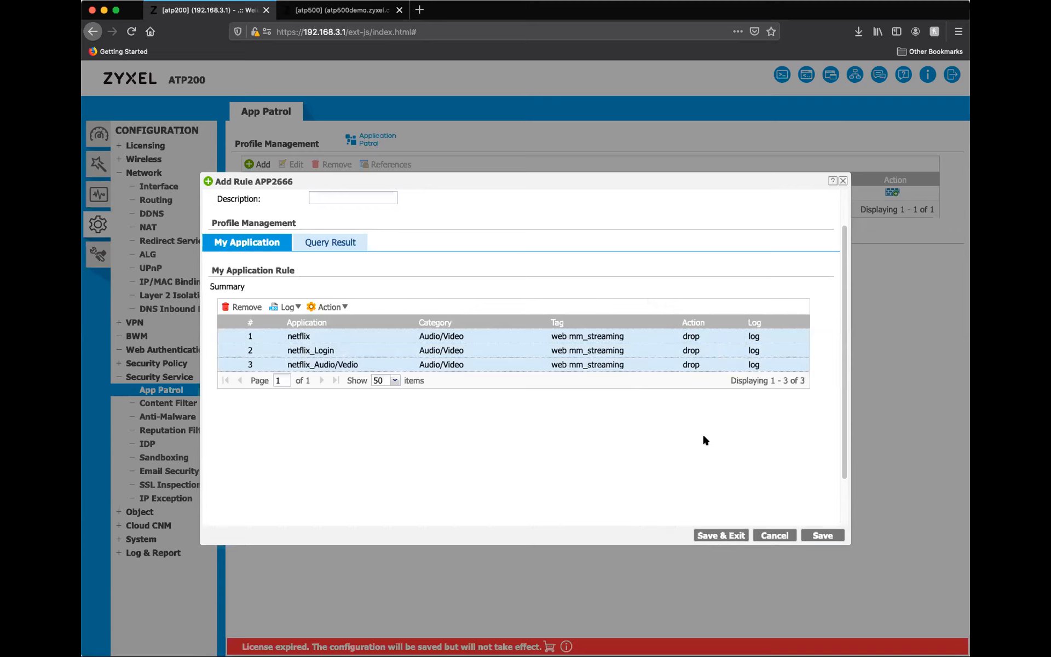
Rename the App Patrol profile to Netflix_Block, save it and close the profile editor.
scroll(559, 390, "up", 2)
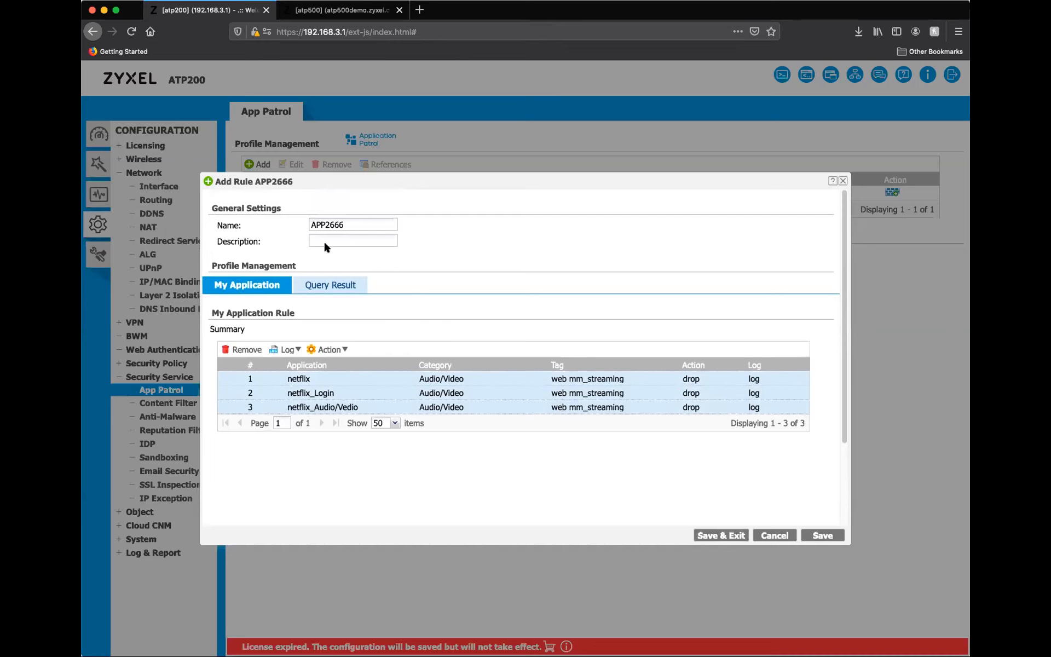
left_click_drag(357, 225, 292, 223)
type("Netflix_Block")
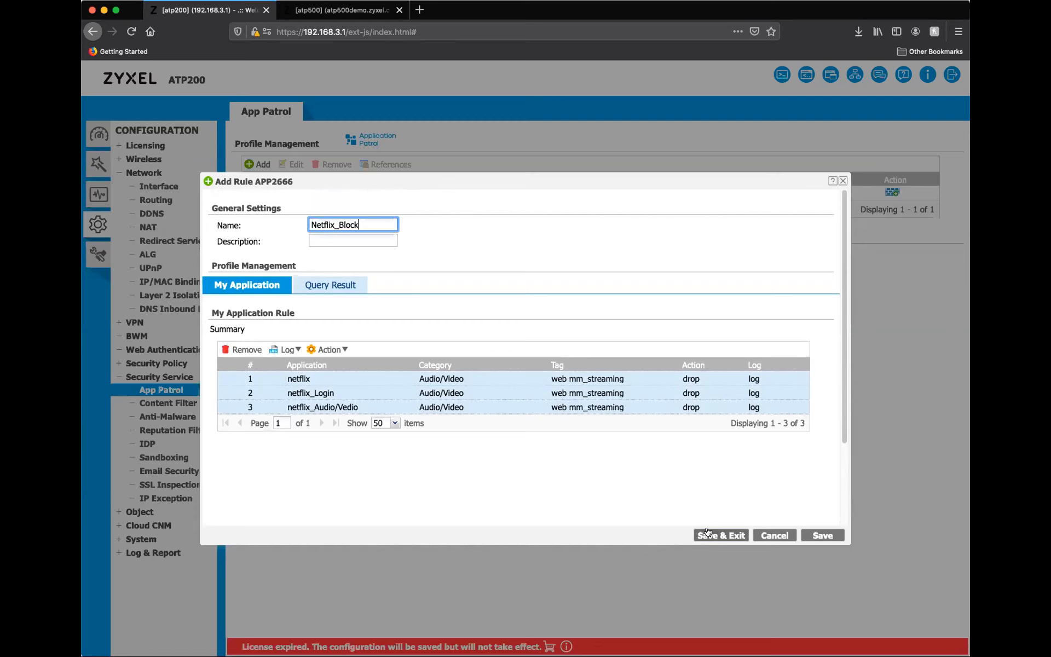
left_click(710, 535)
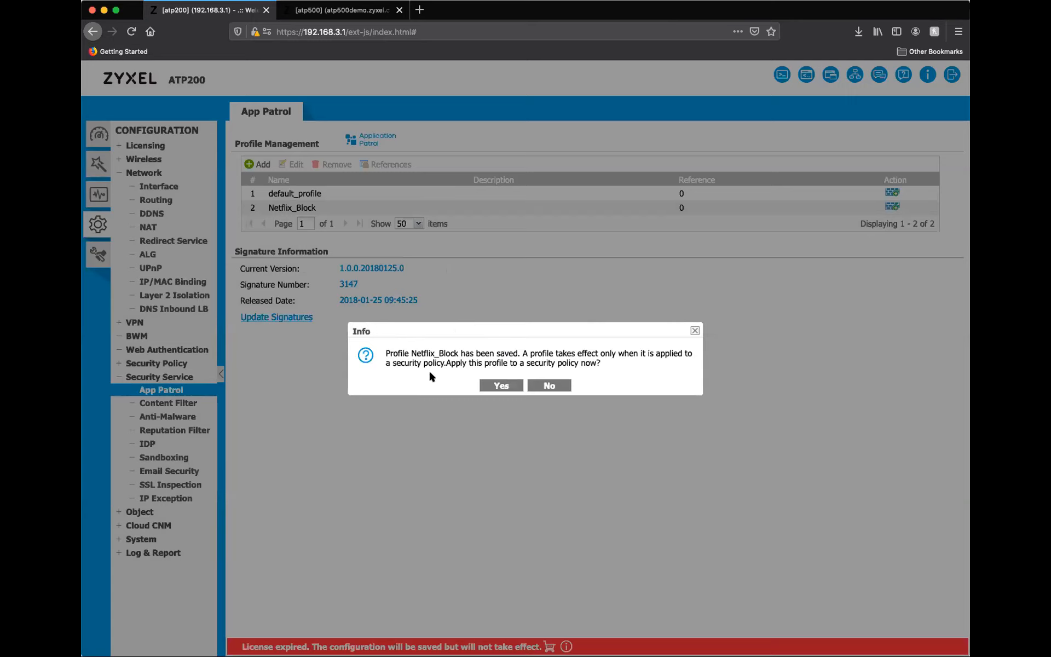
Apply the Netflix_Block profile to the LAN1_Outgoing security policy.
left_click(494, 385)
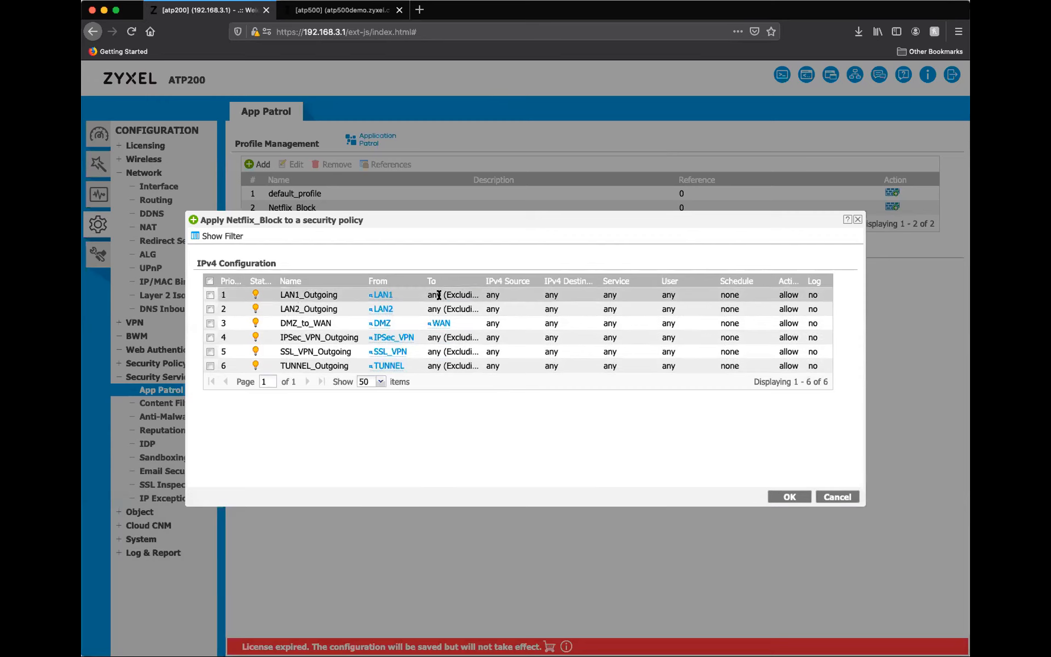
mouse_move(385, 295)
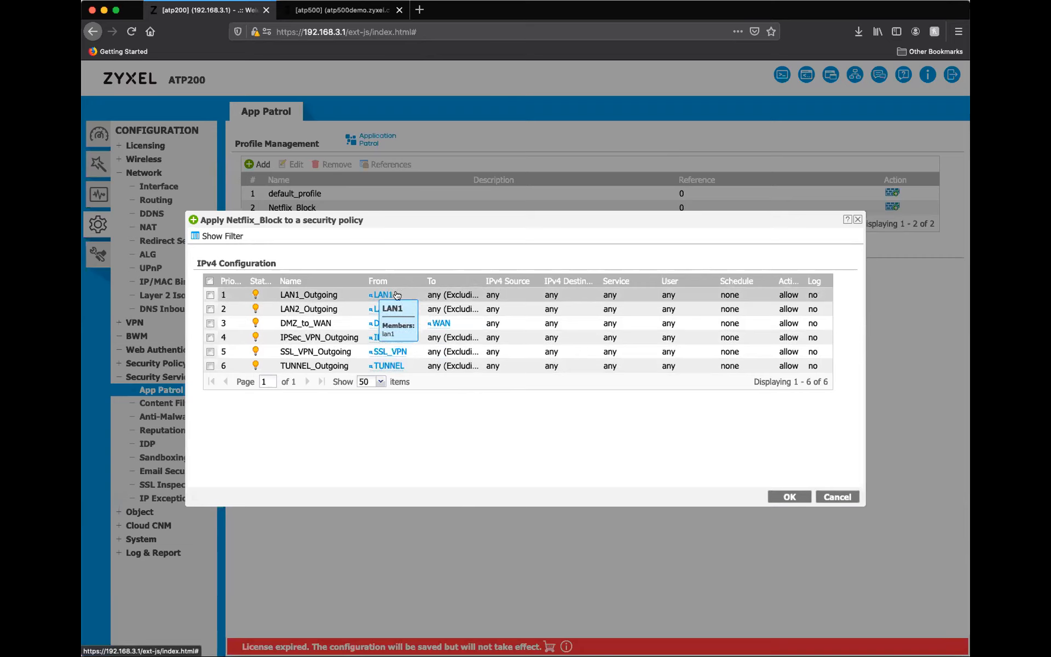
left_click(210, 296)
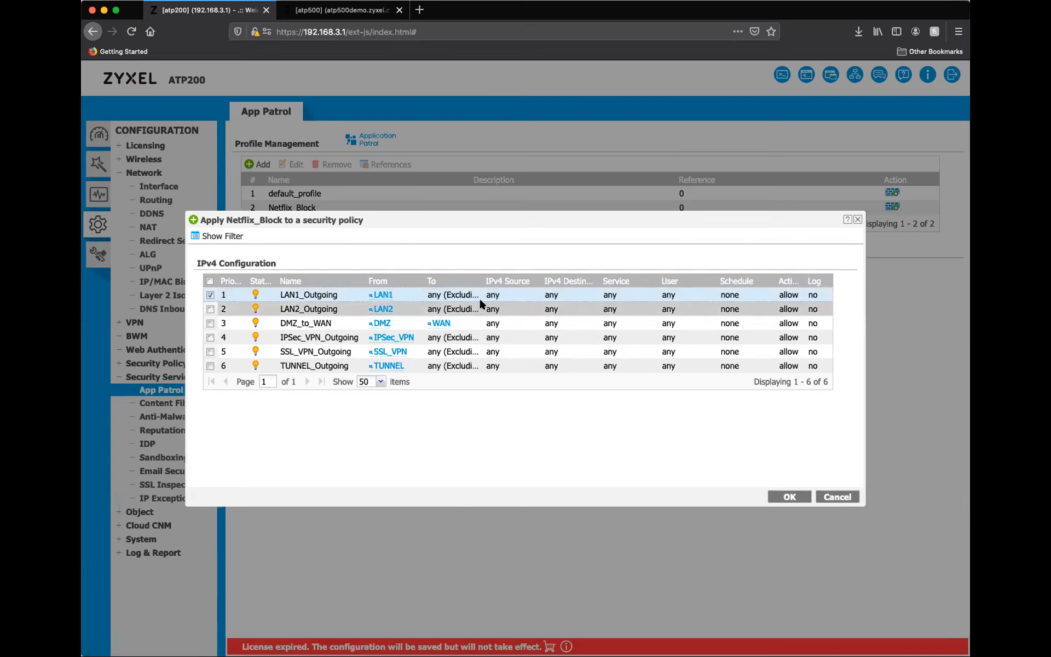
left_click(789, 496)
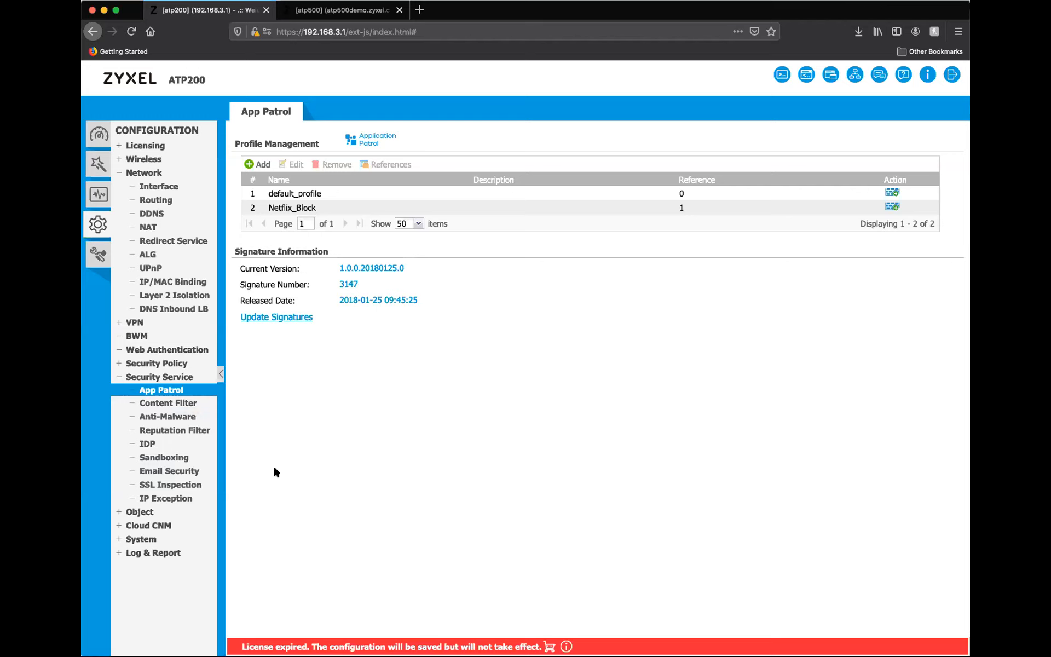
Open the Policy Control rules and check the profile attached to the LAN1_Outgoing policy.
left_click(174, 364)
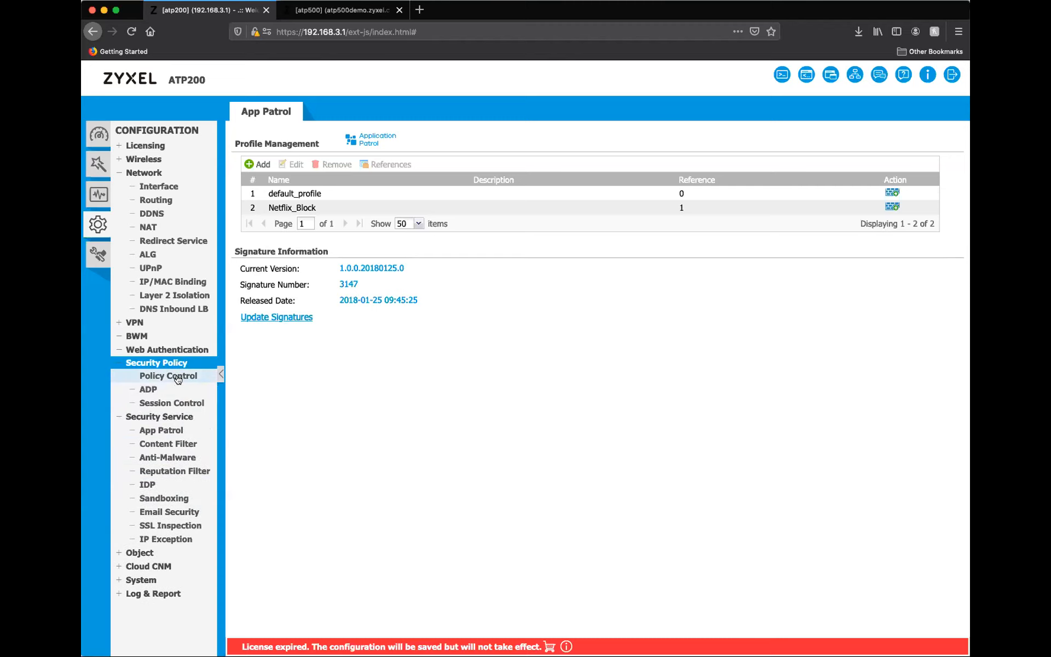
left_click(178, 377)
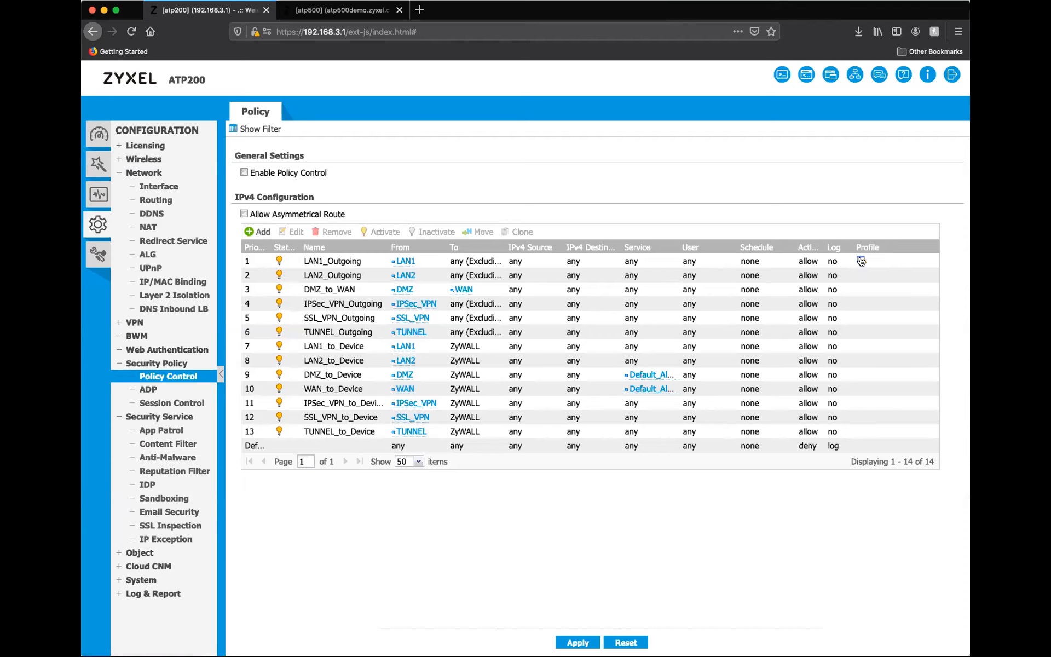
mouse_move(861, 261)
Start a new security policy named CEO_Unfiltered with LAN1 as its From zone, and review the available source objects.
left_click(256, 234)
left_click(483, 293)
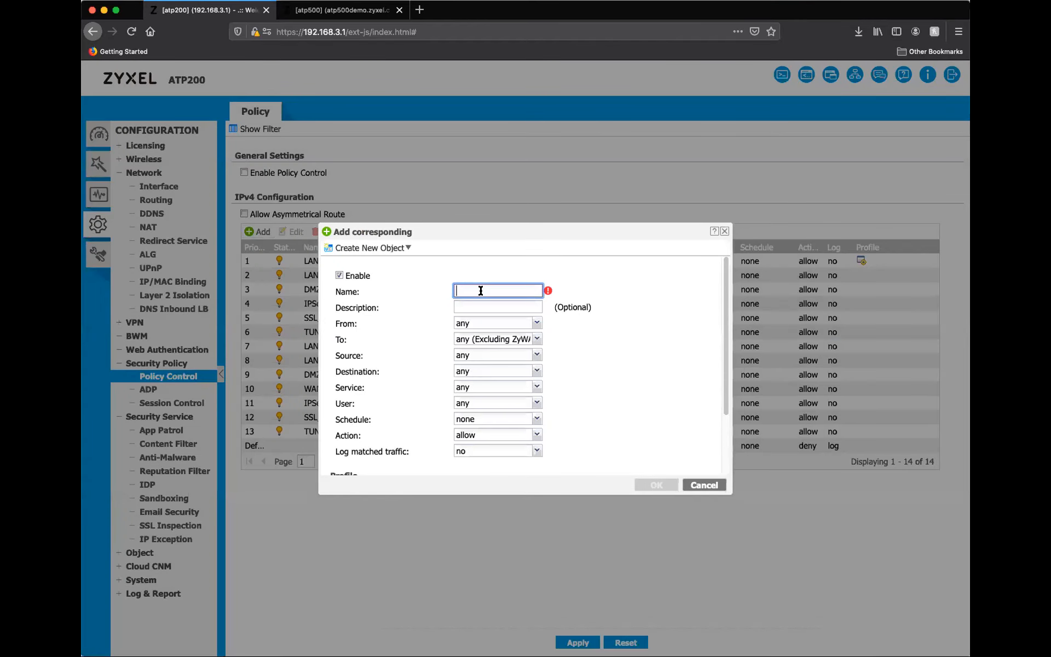
type("CEO_Unfiltered")
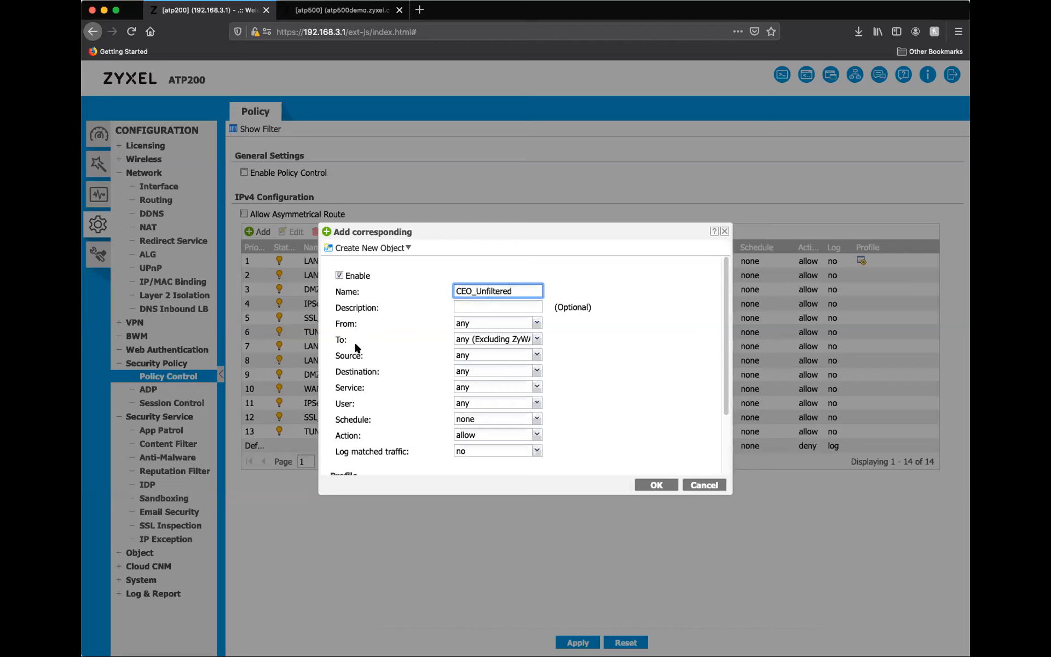
left_click(537, 323)
left_click(474, 367)
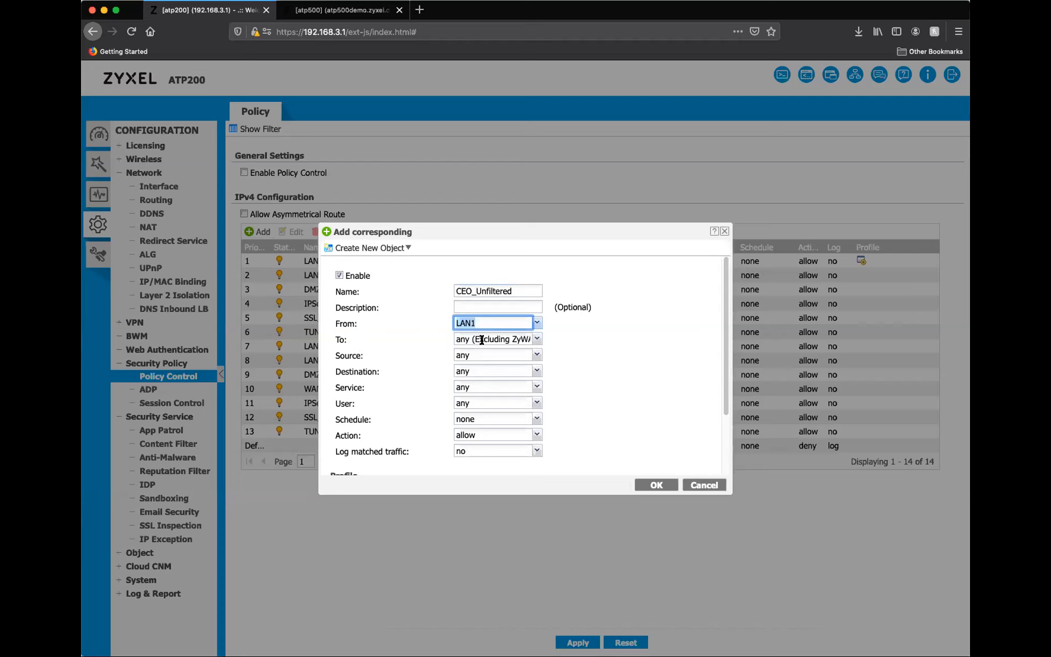
left_click(536, 356)
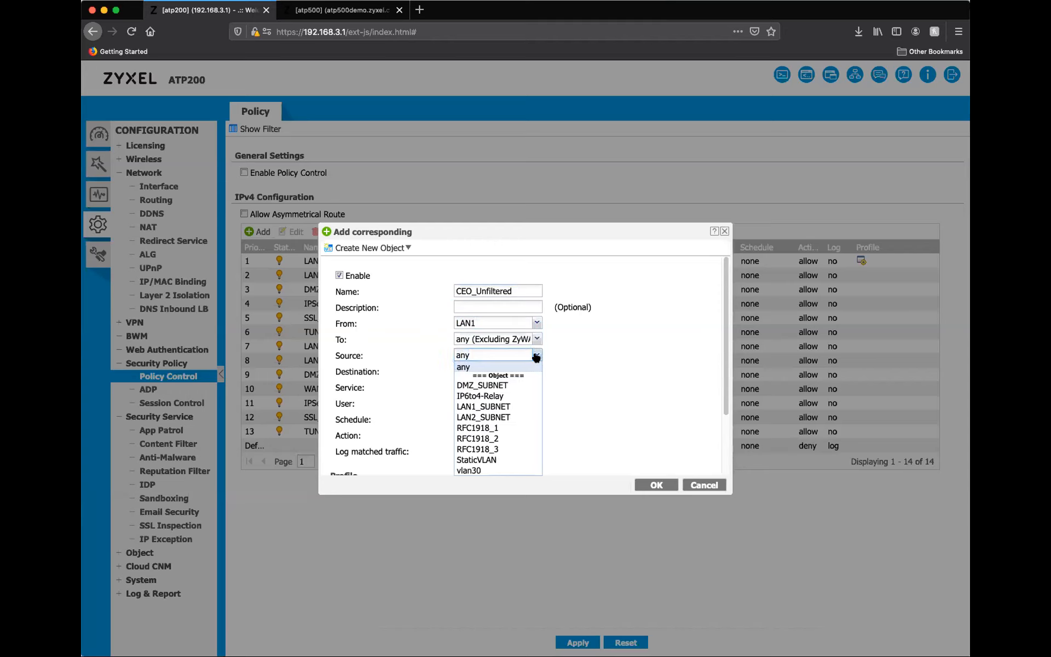
left_click(535, 356)
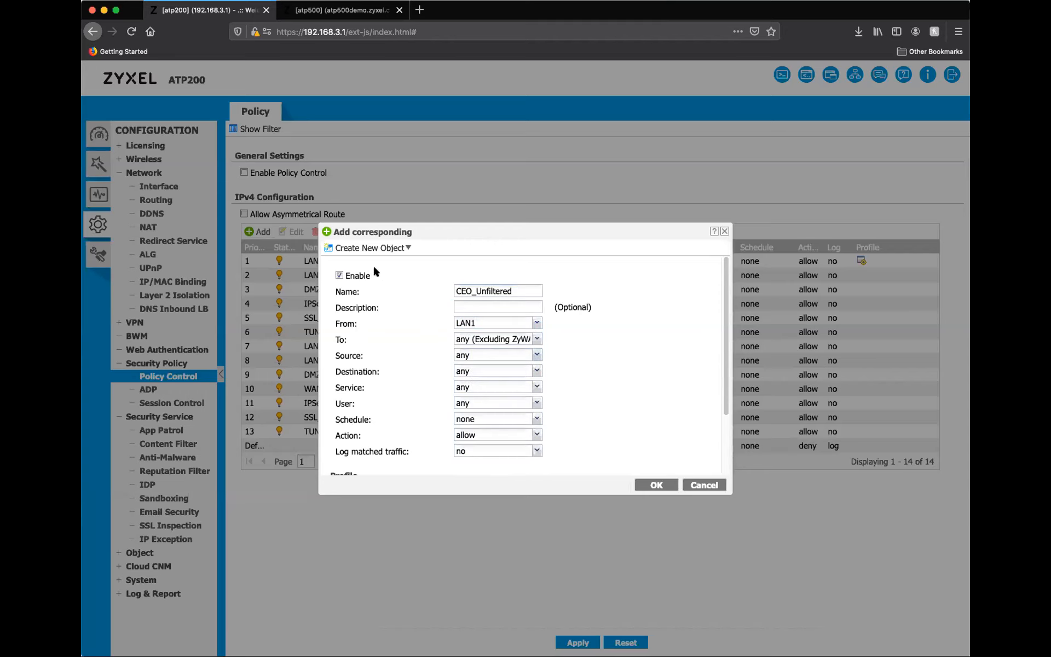
Create a HOST address object named CEO_IP with the IP address 192.168.1.50 from within the new policy.
left_click(377, 250)
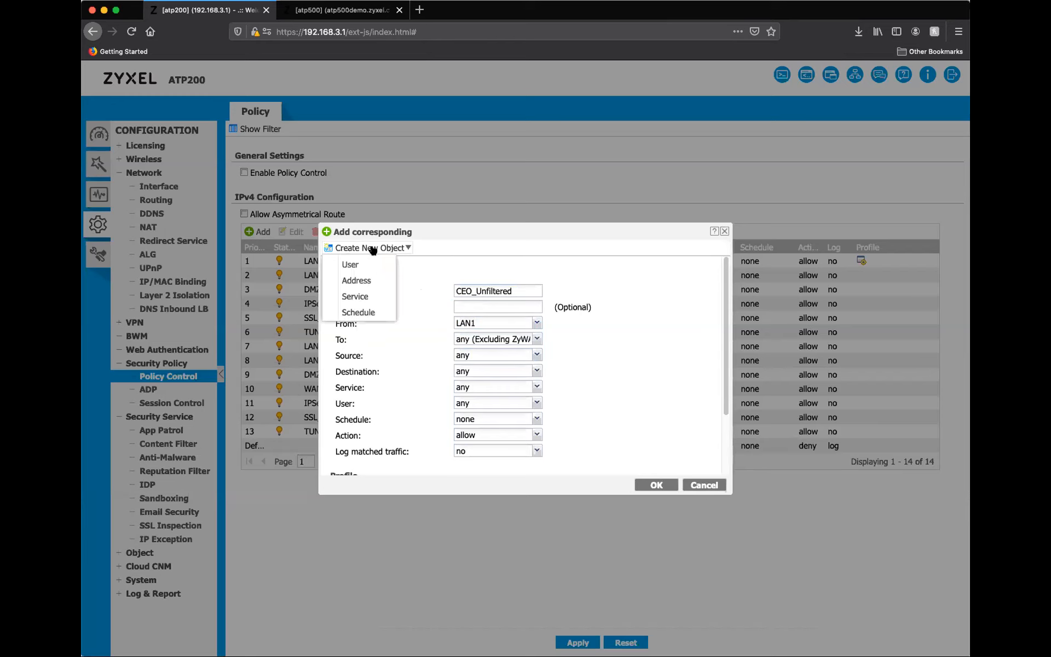
left_click(364, 284)
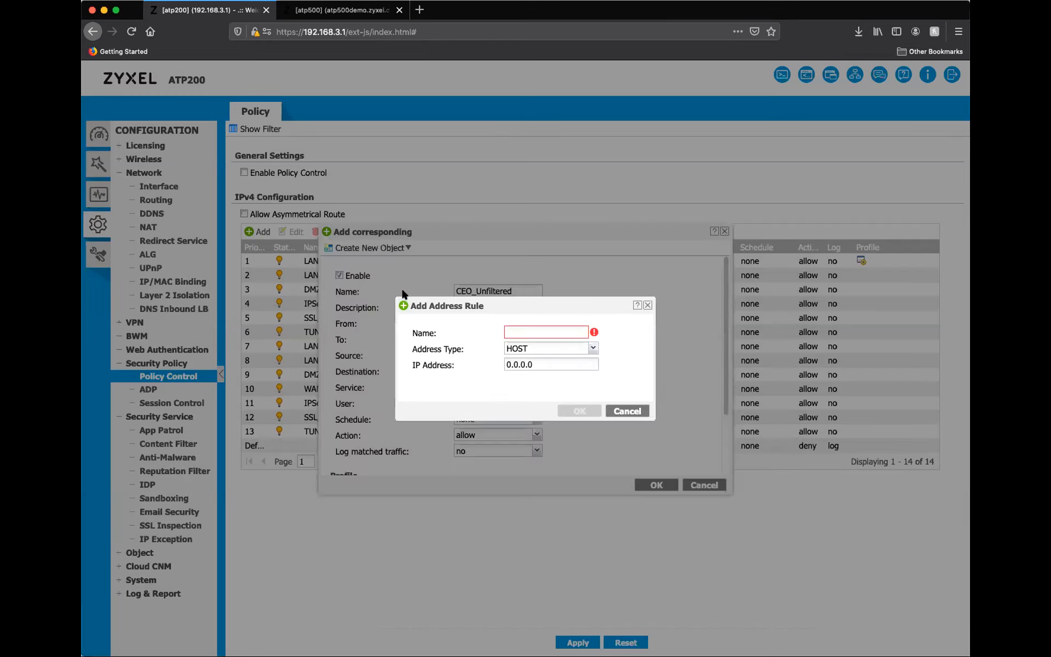
left_click(526, 332)
type("C")
type("F")
type("O_IP")
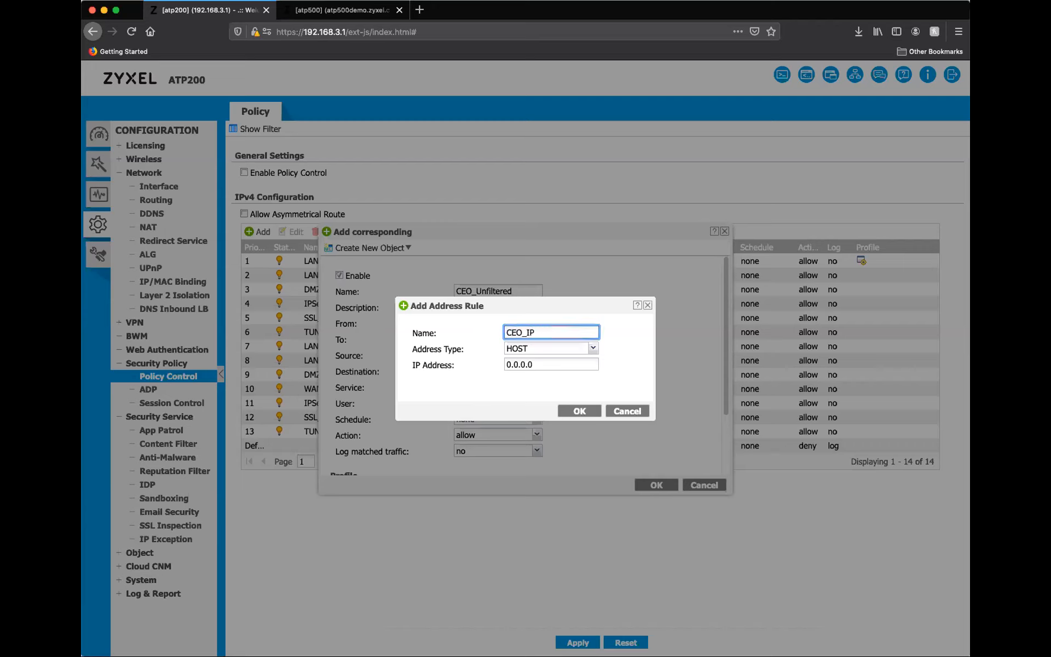
left_click(539, 366)
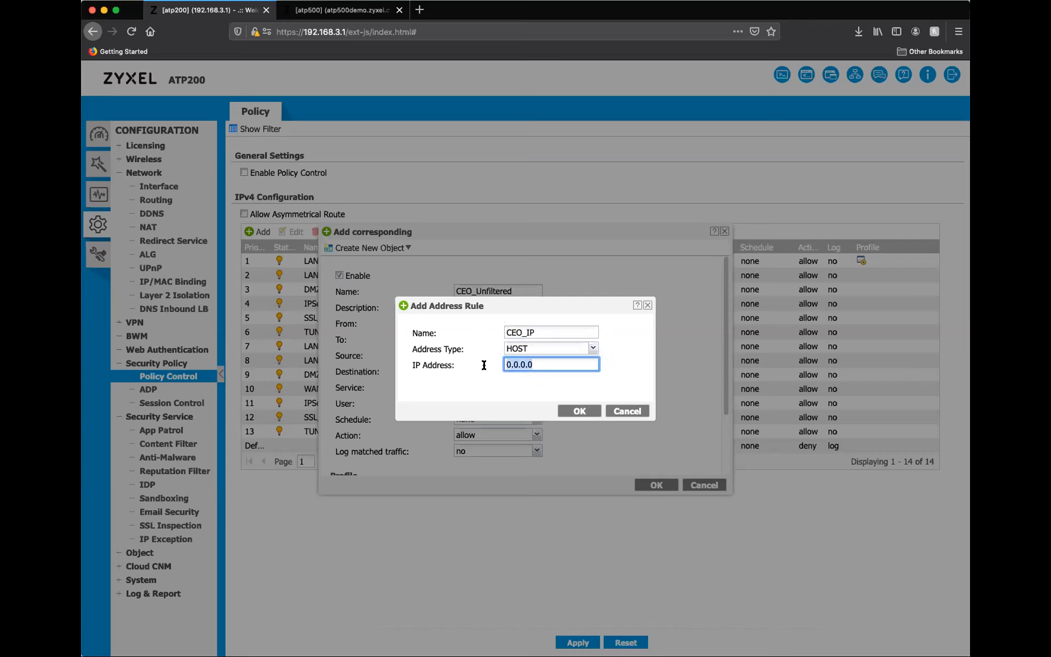
type("192.168.1.50")
left_click(574, 412)
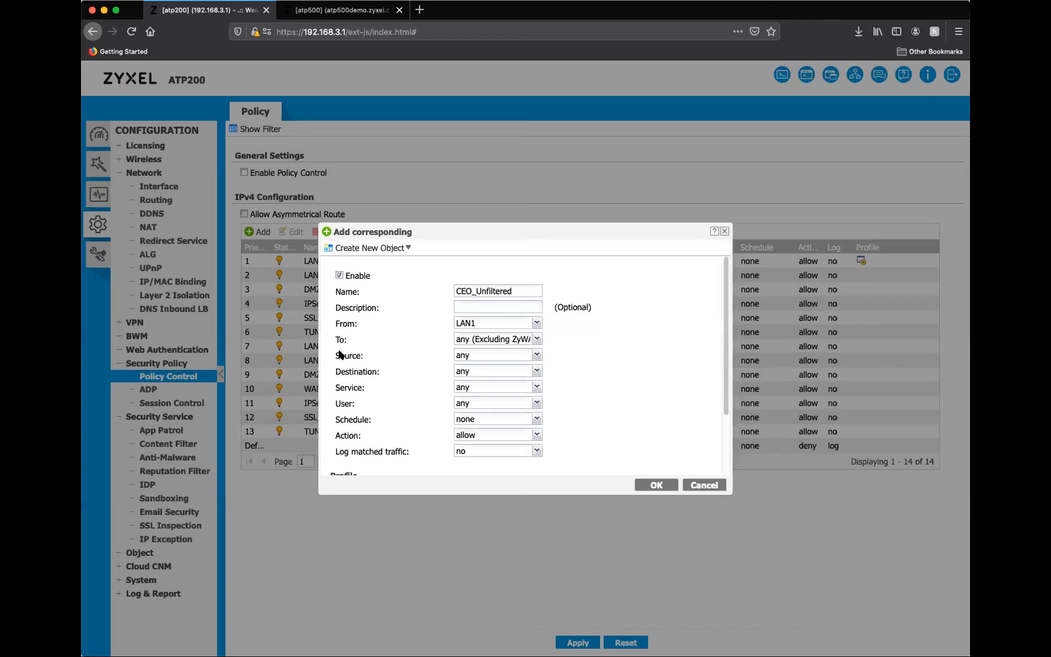
Set the CEO_Unfiltered policy's source to CEO_IP and save the policy without any security profiles.
left_click(535, 355)
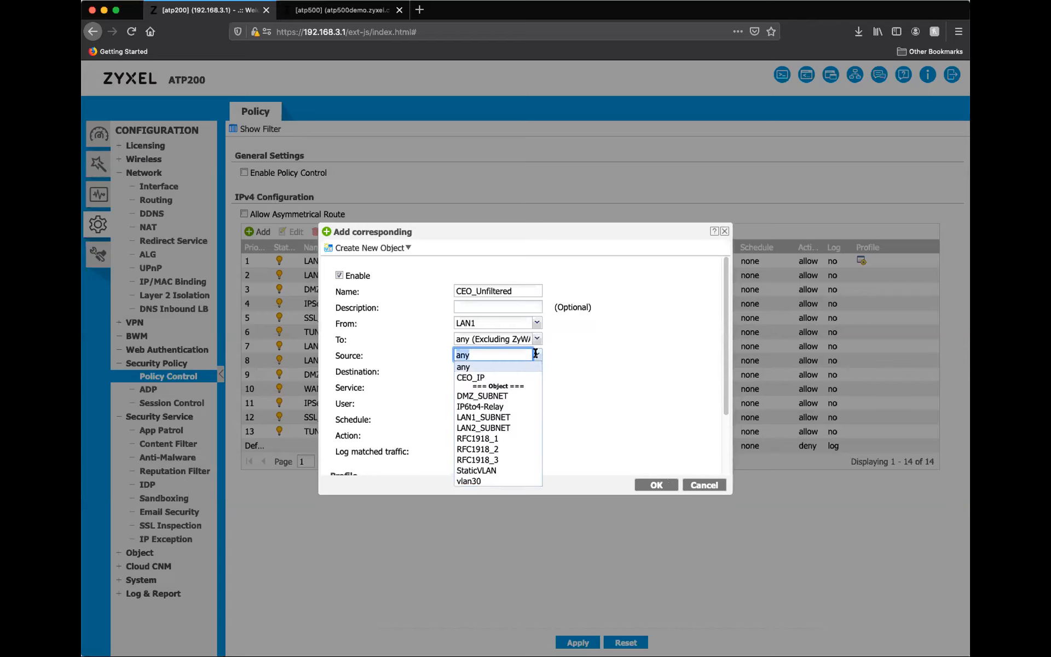
left_click(474, 378)
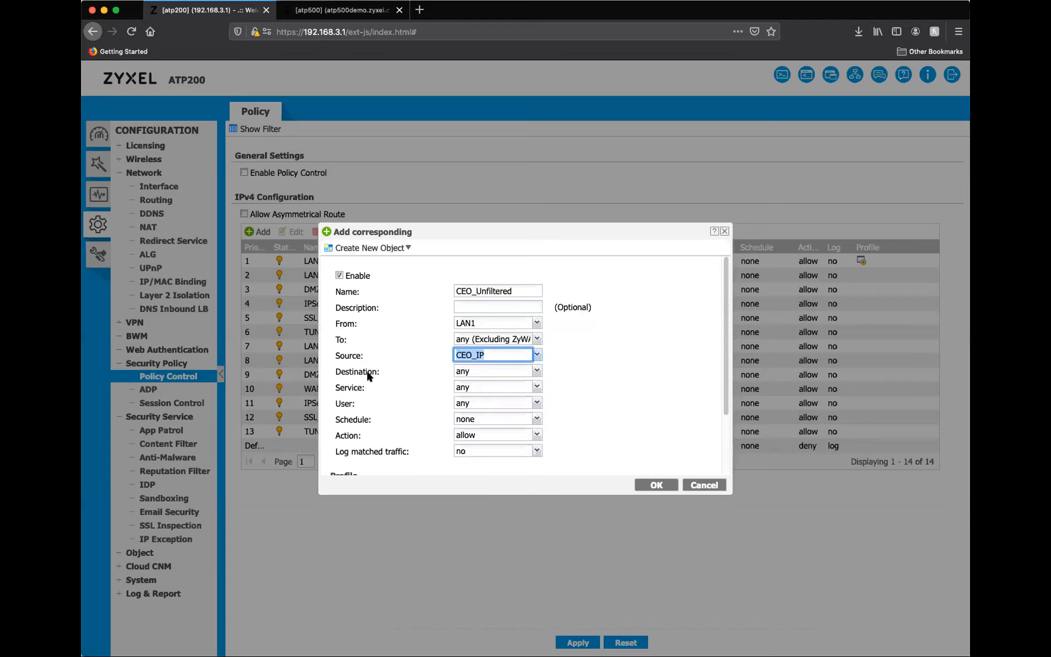
scroll(397, 374, "down", 3)
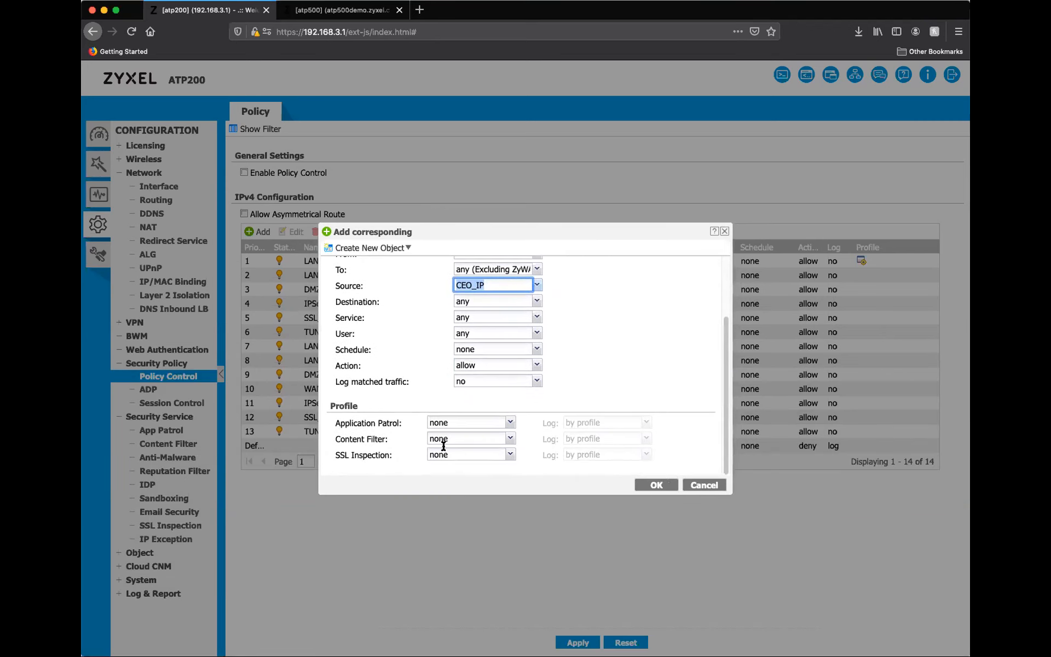
left_click(657, 485)
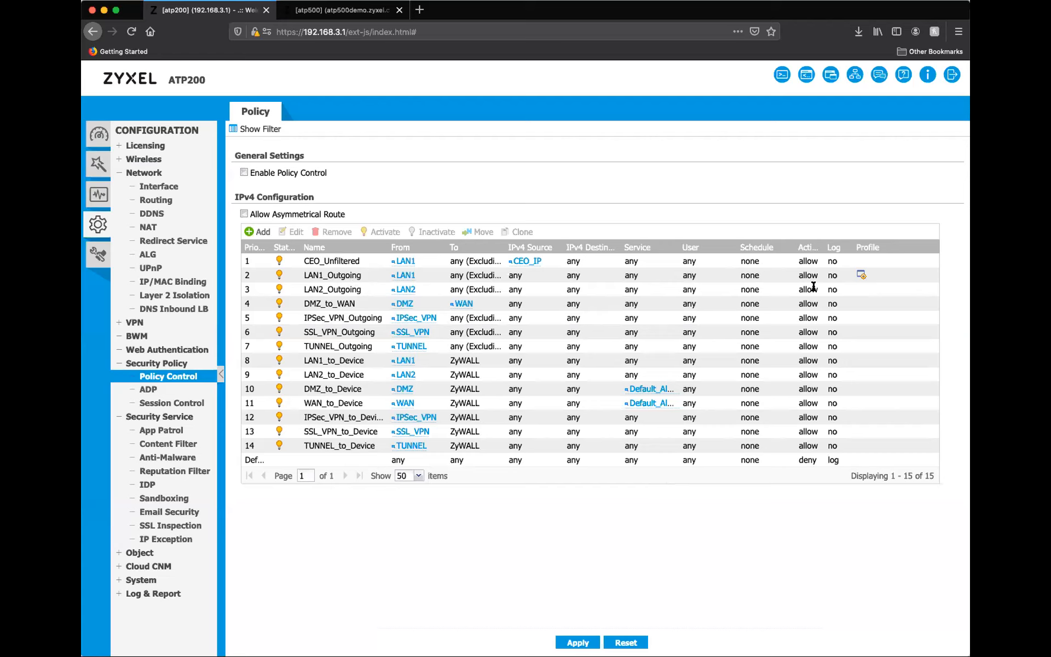
mouse_move(861, 277)
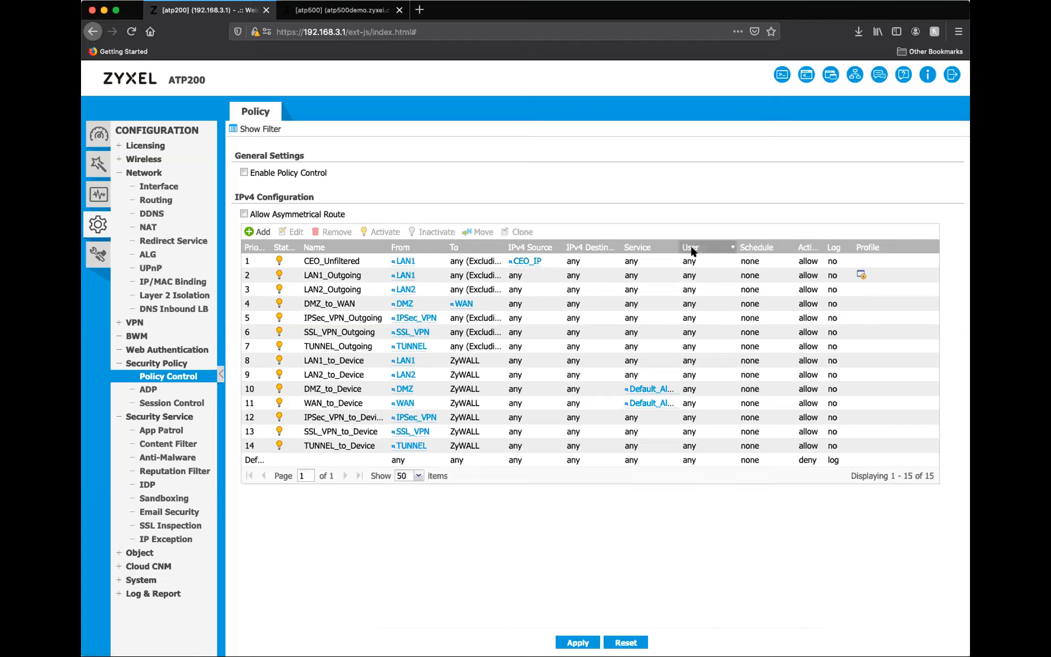
Search the applications for bittorrent by name in a new App Patrol profile, and close it without saving.
left_click(164, 430)
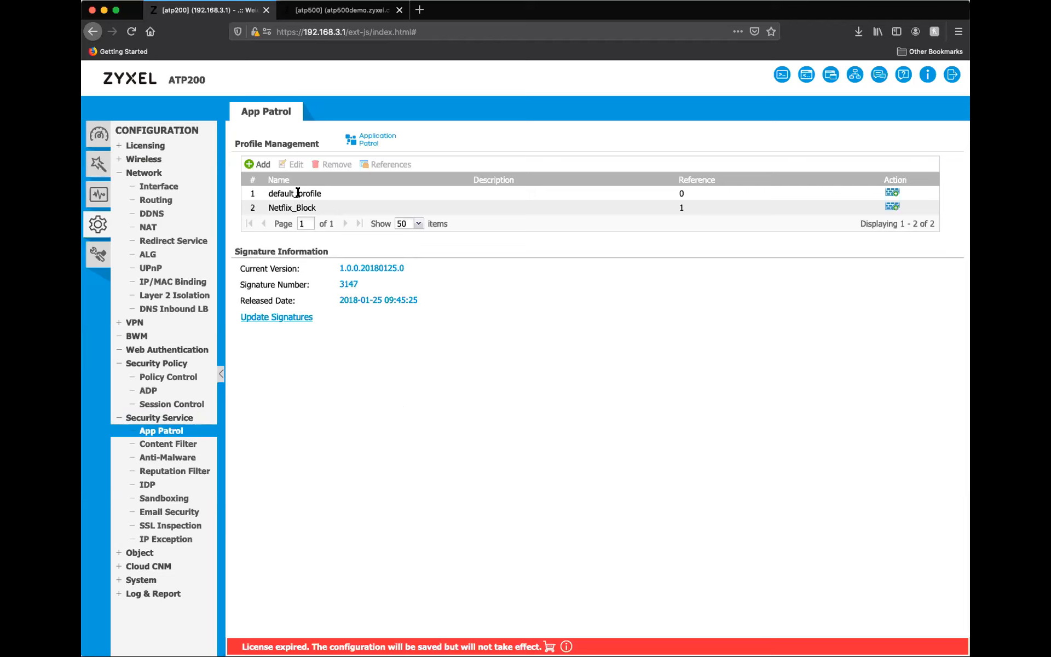
left_click(257, 165)
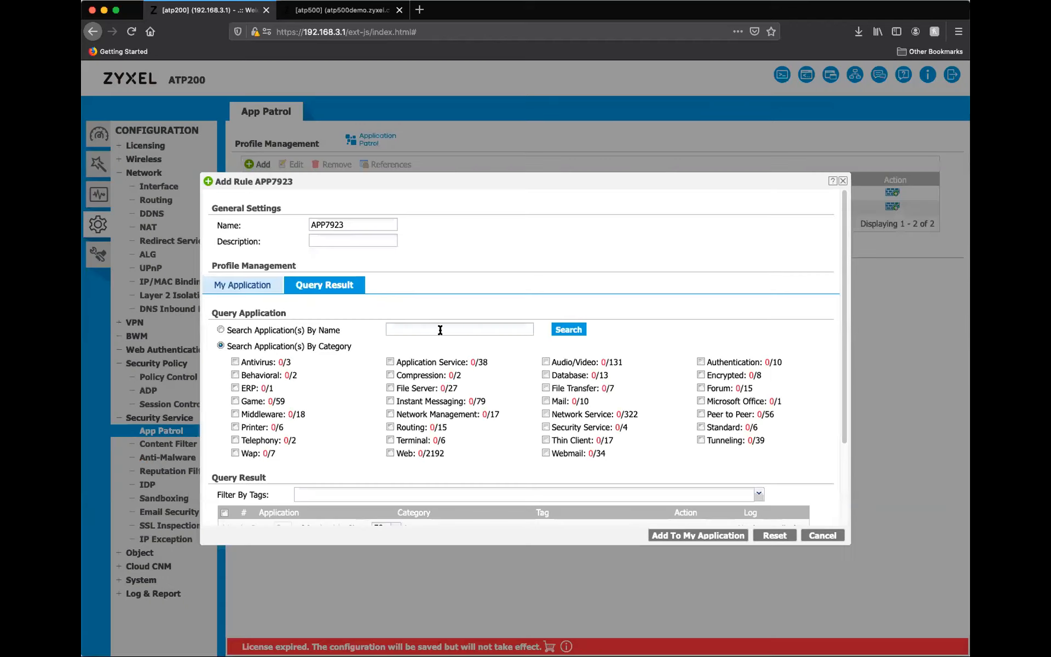
left_click(440, 330)
type("bittorrent")
left_click(568, 329)
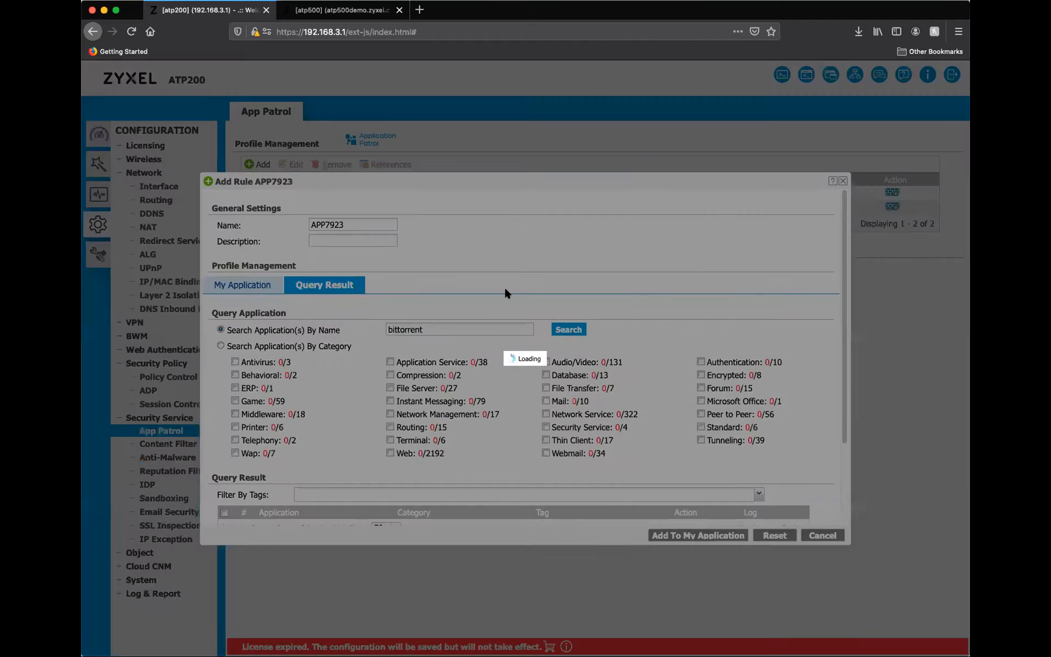
scroll(458, 265, "down", 4)
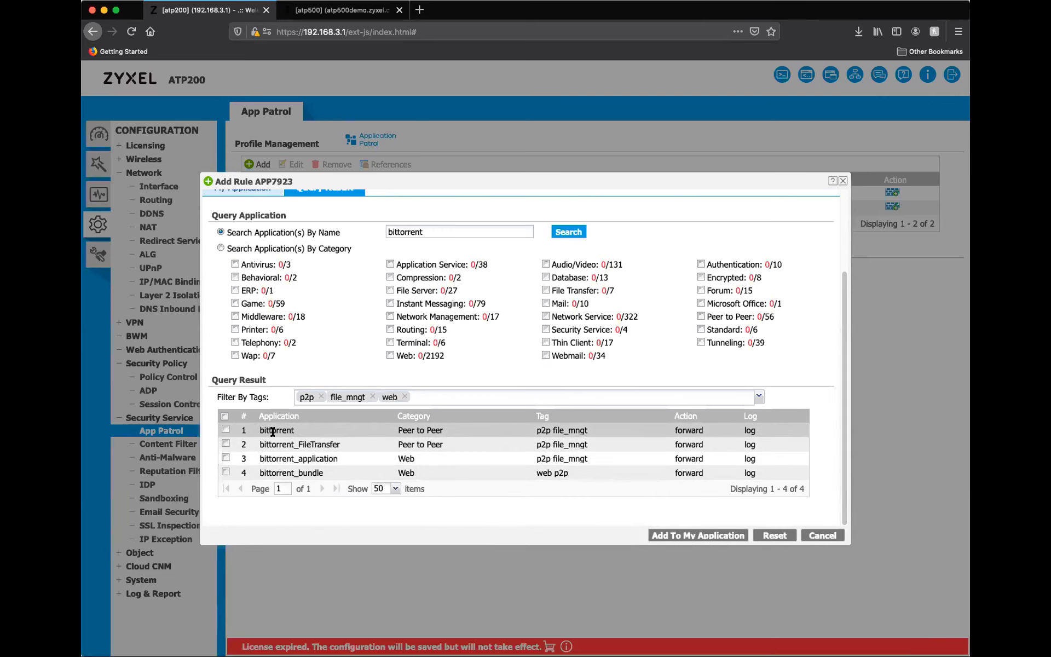
left_click(815, 535)
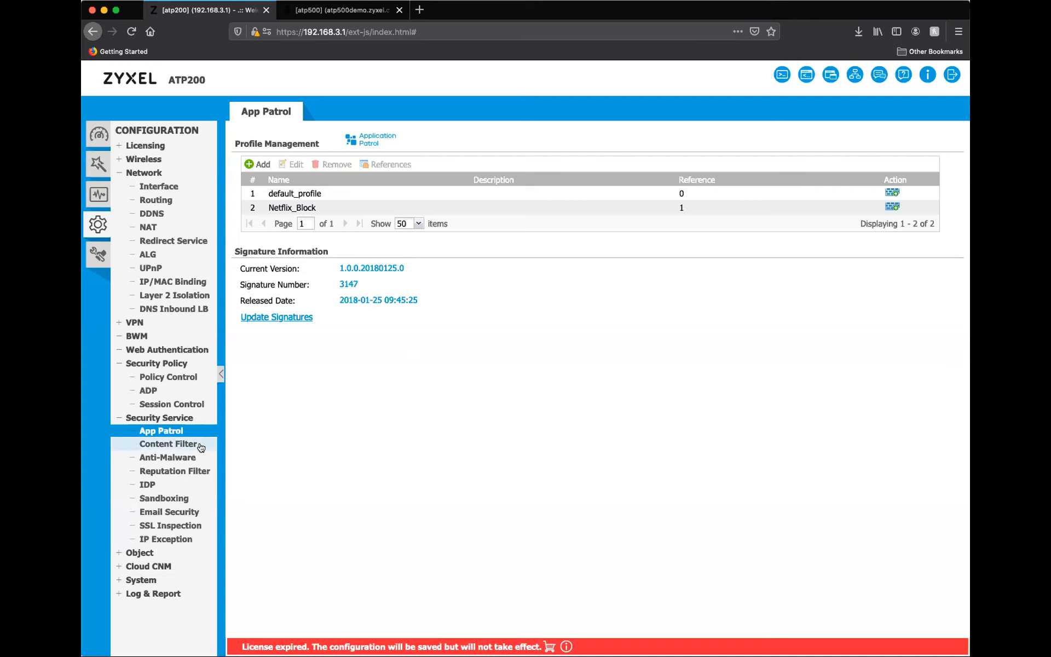
Start a new Content Filter profile named Productivity.
left_click(174, 444)
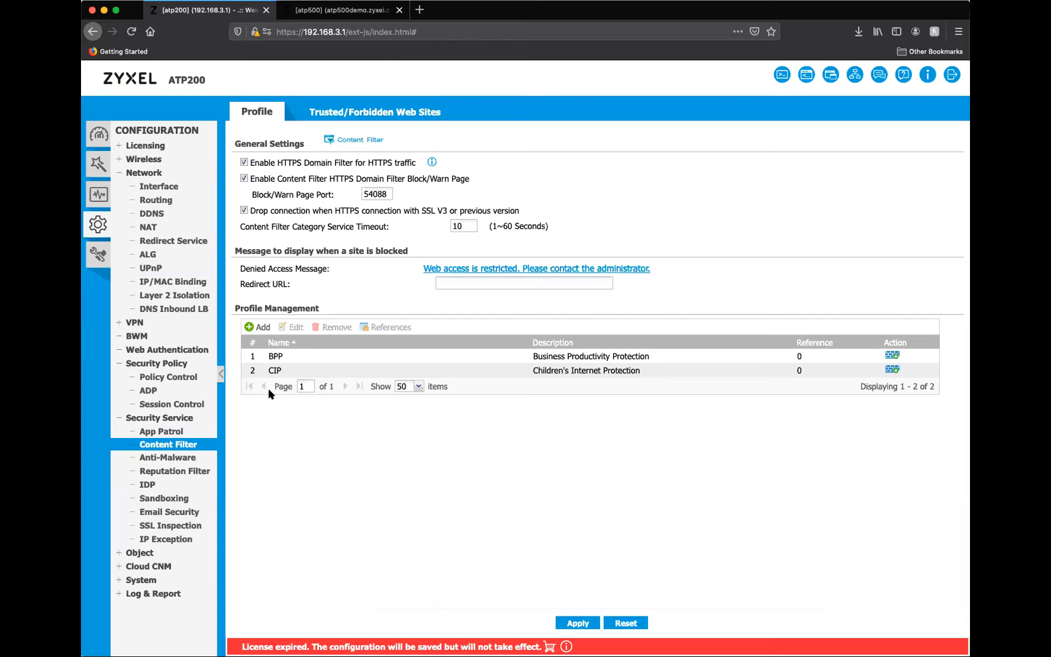
left_click(259, 327)
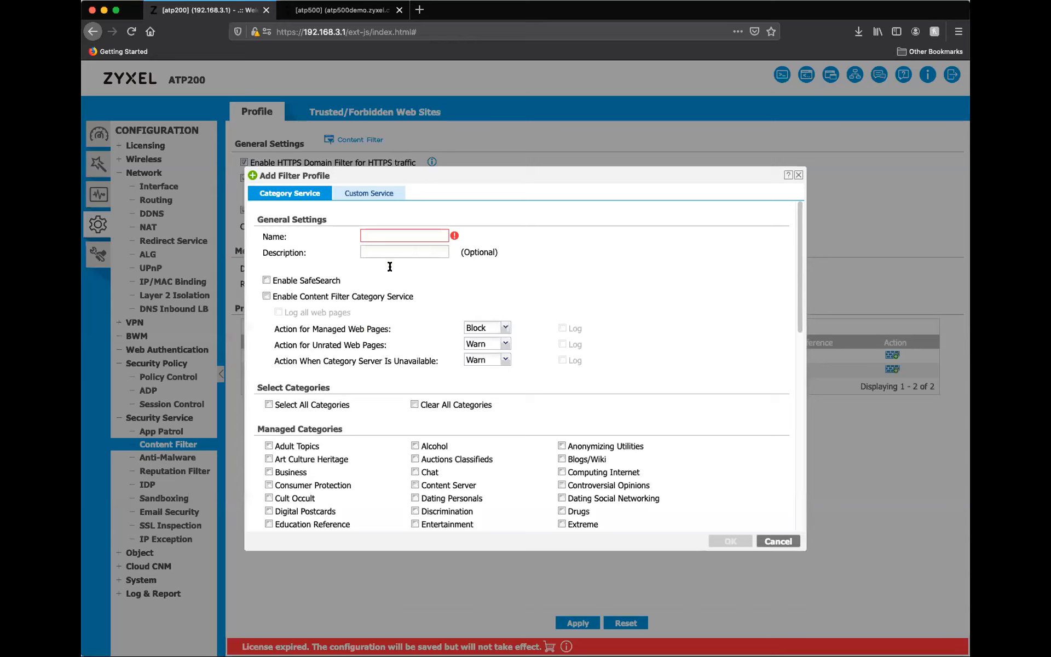
left_click(384, 235)
type("Prod")
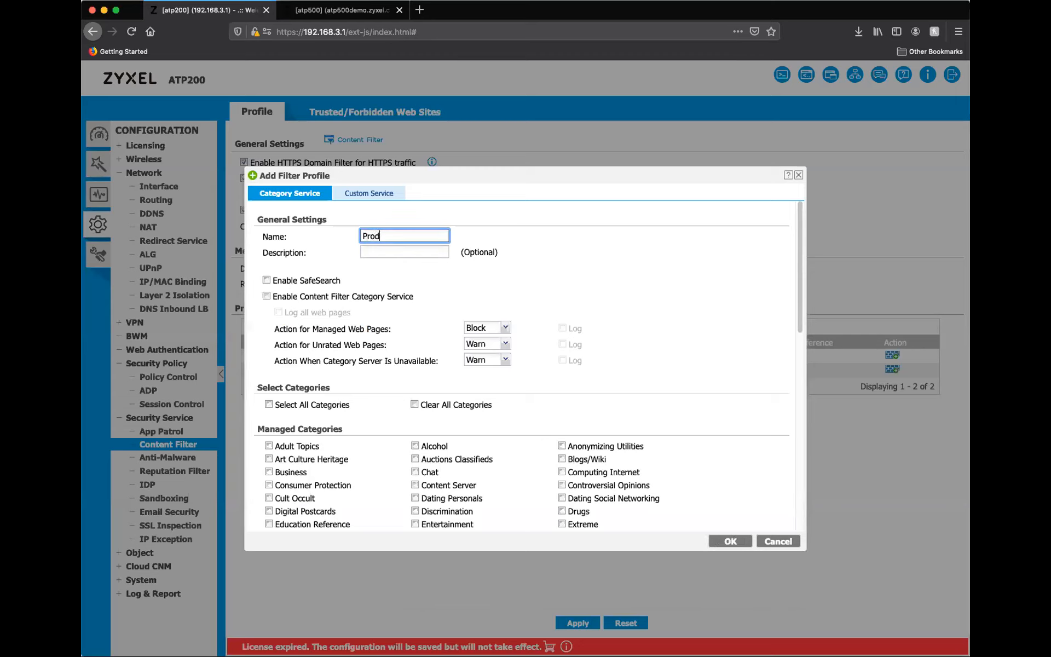
type("uctivity")
left_click(409, 274)
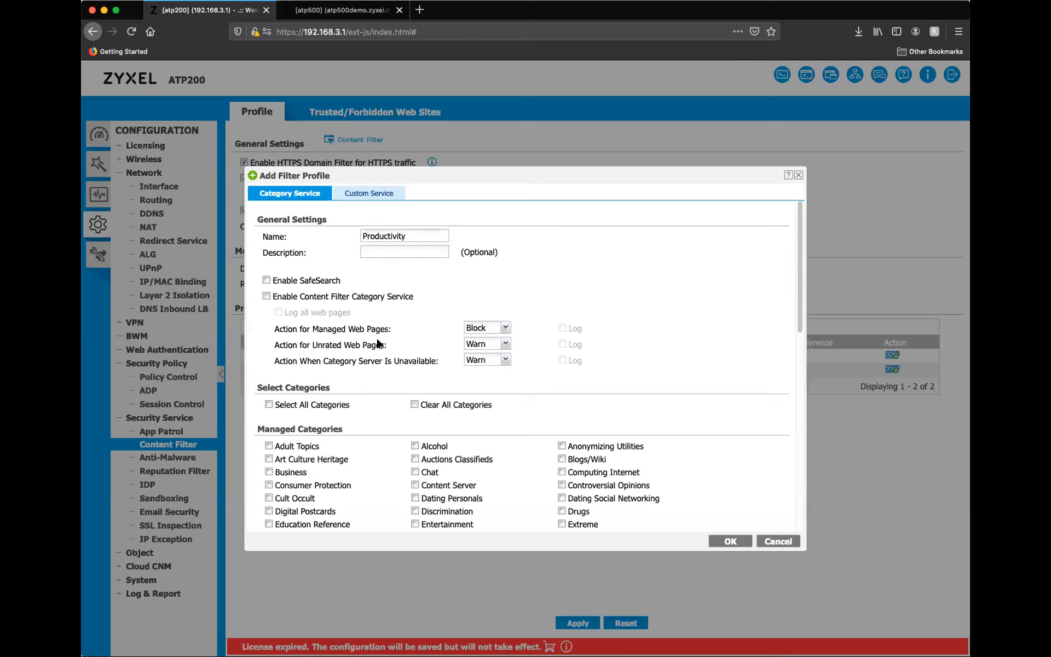
Enable SafeSearch, the Content Filter Category Service and logging of all web pages in the Productivity profile.
left_click(266, 281)
left_click(266, 297)
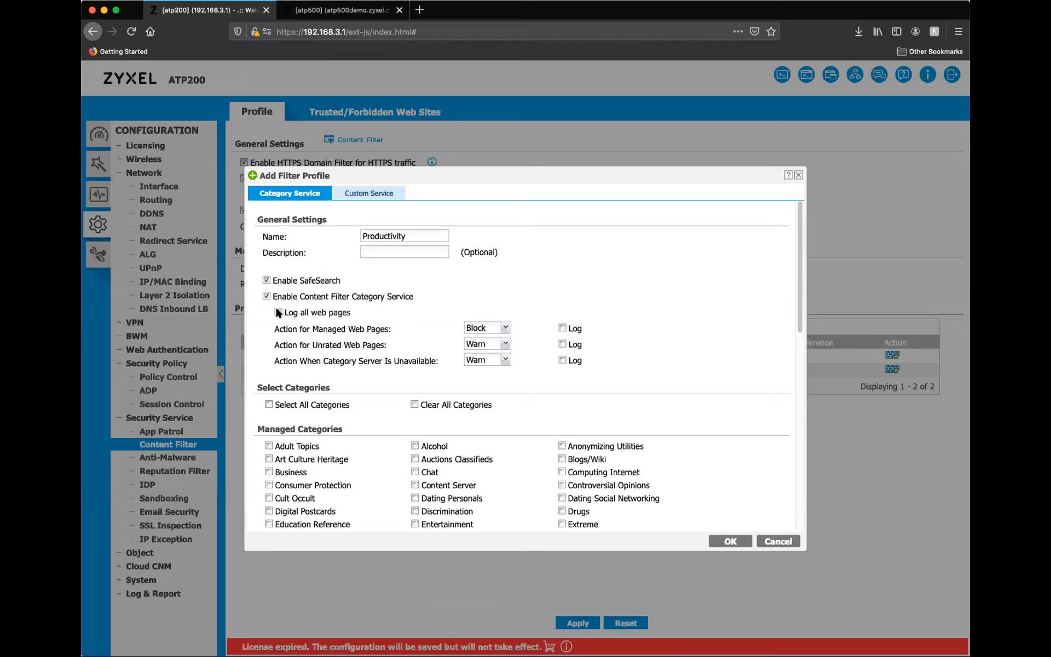
left_click(278, 312)
Review the available actions for unrated web pages and for when the category server is unavailable.
left_click(506, 345)
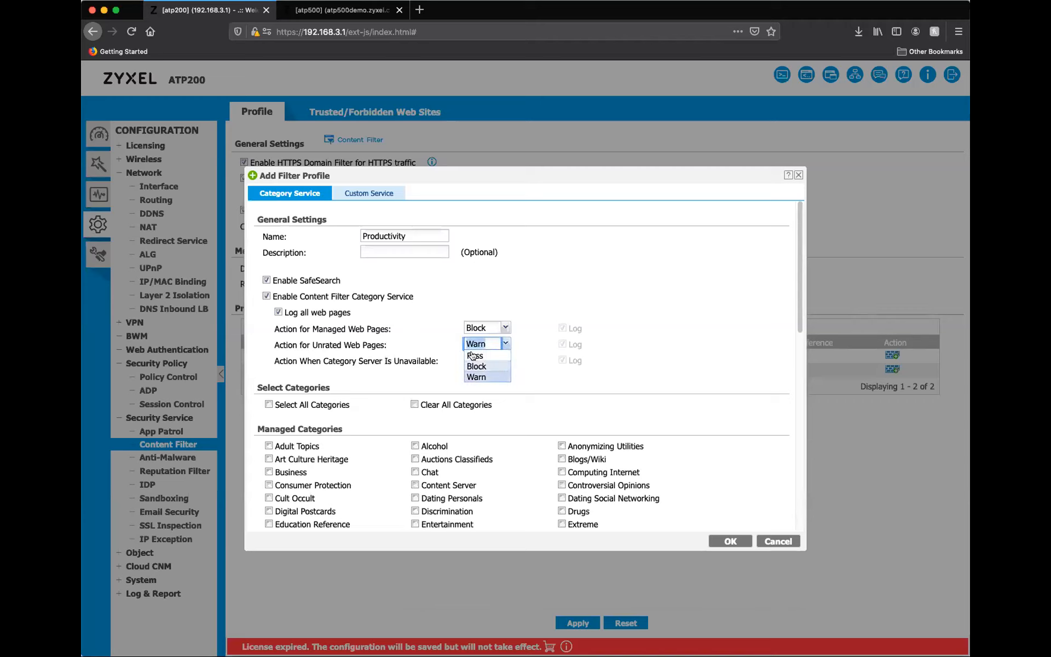
left_click(418, 339)
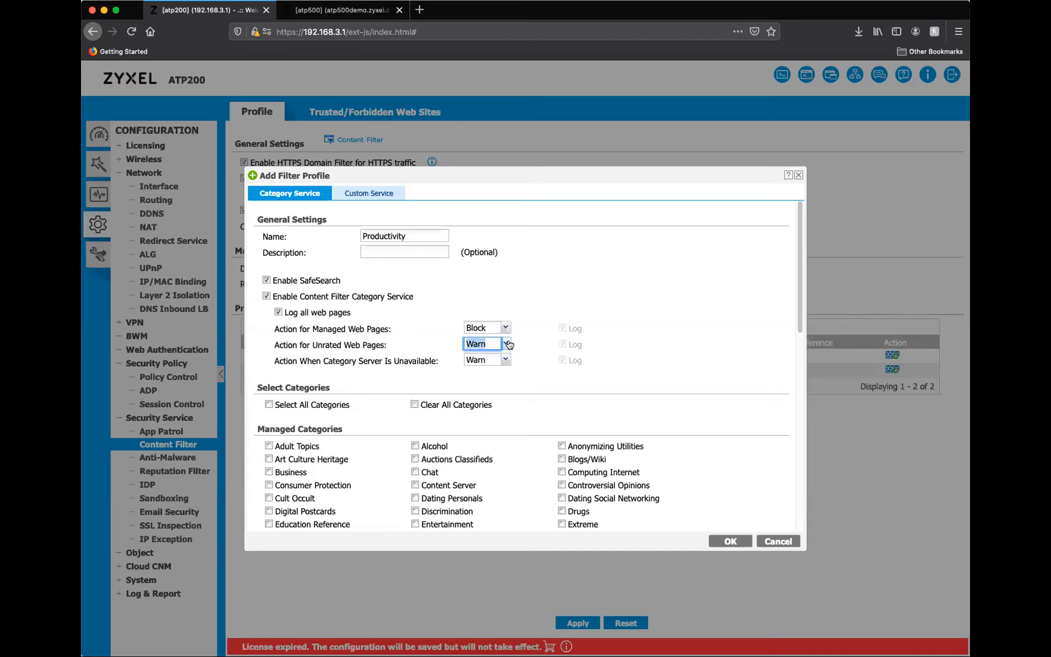
left_click(509, 344)
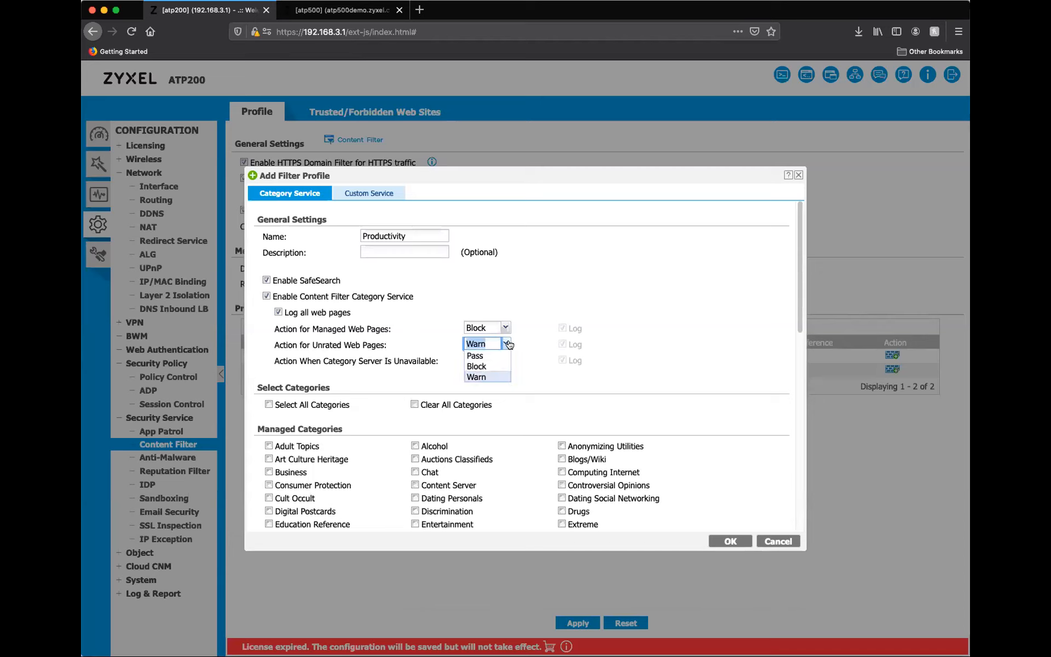
left_click(528, 334)
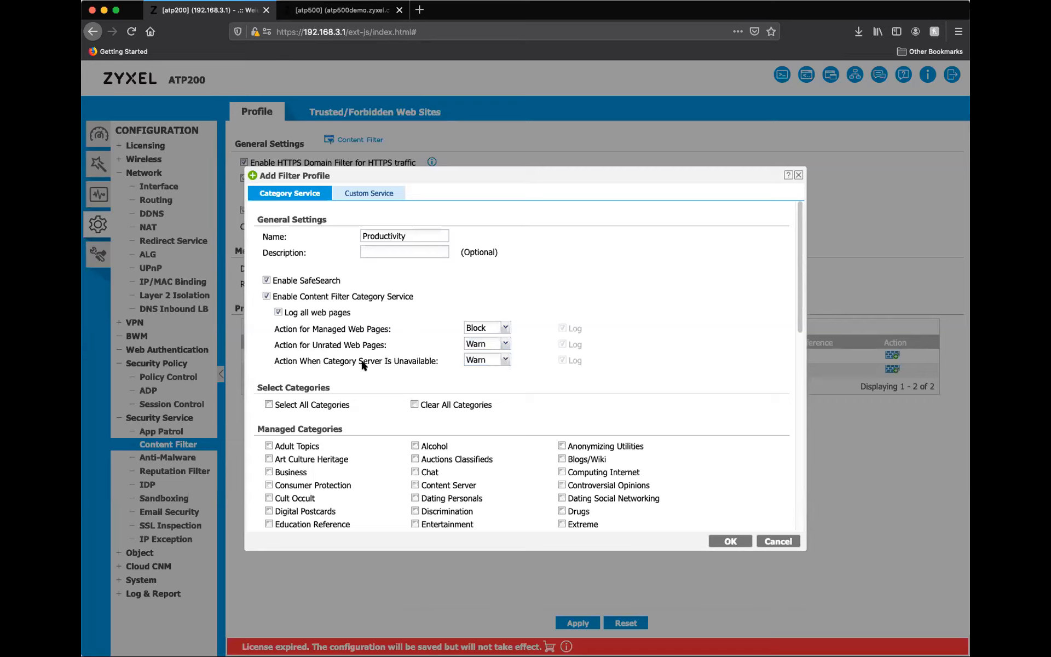
left_click(504, 360)
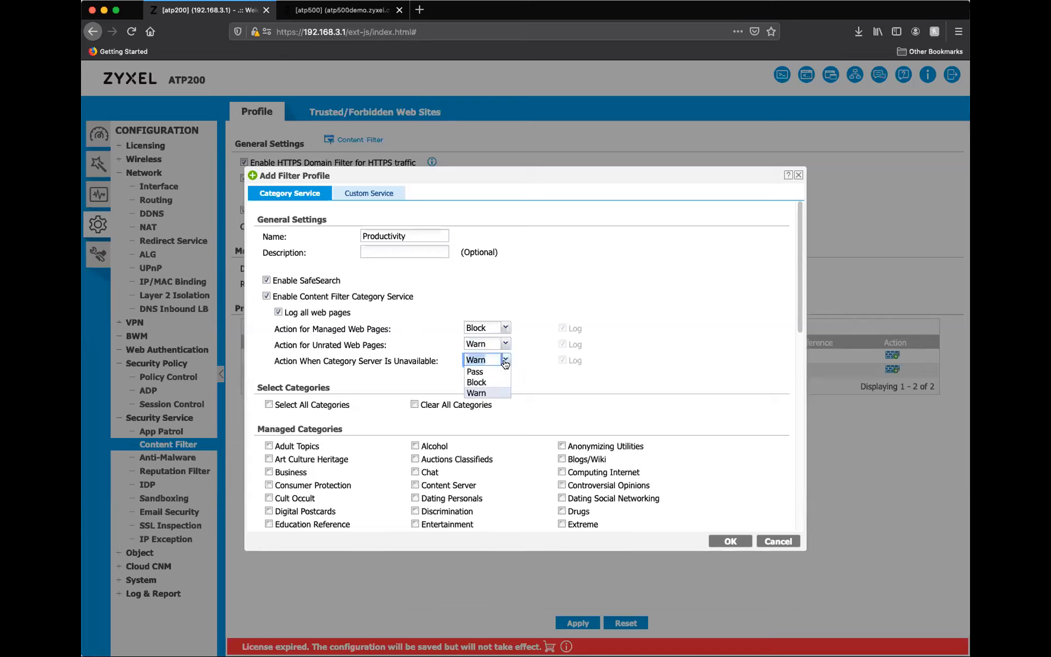
left_click(412, 370)
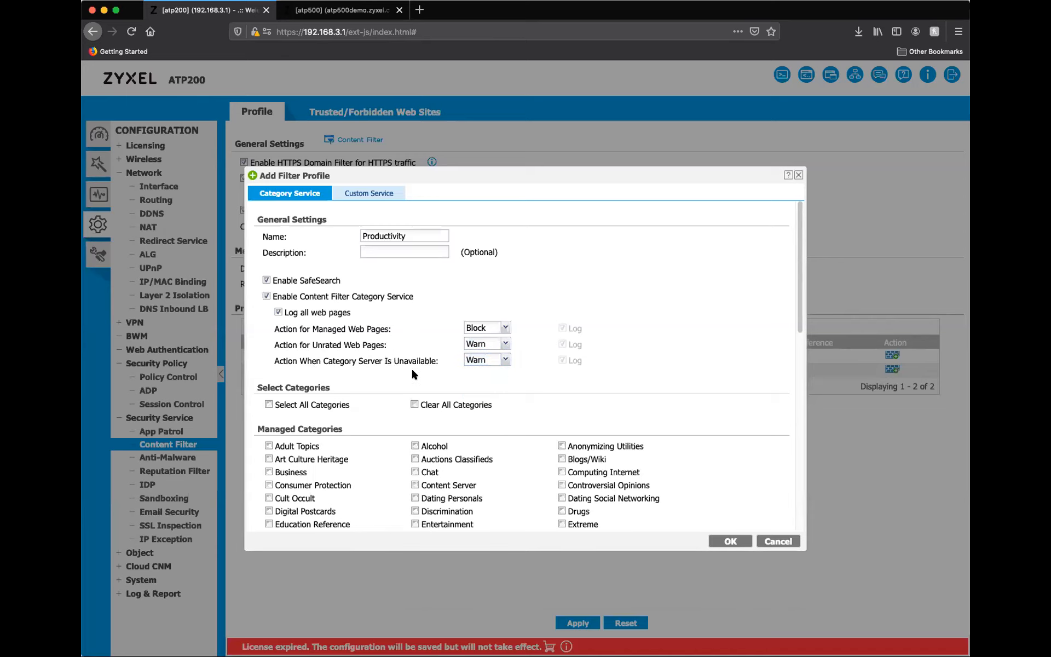
Look through the managed web categories that the Productivity profile can filter.
scroll(432, 366, "down", 5)
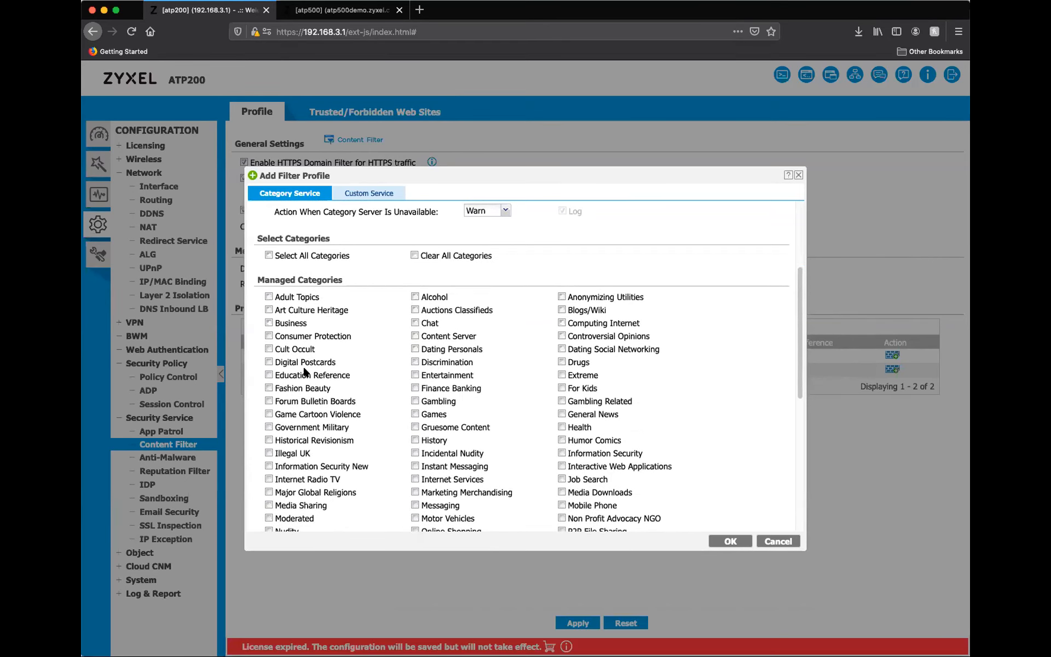
scroll(337, 322, "down", 2)
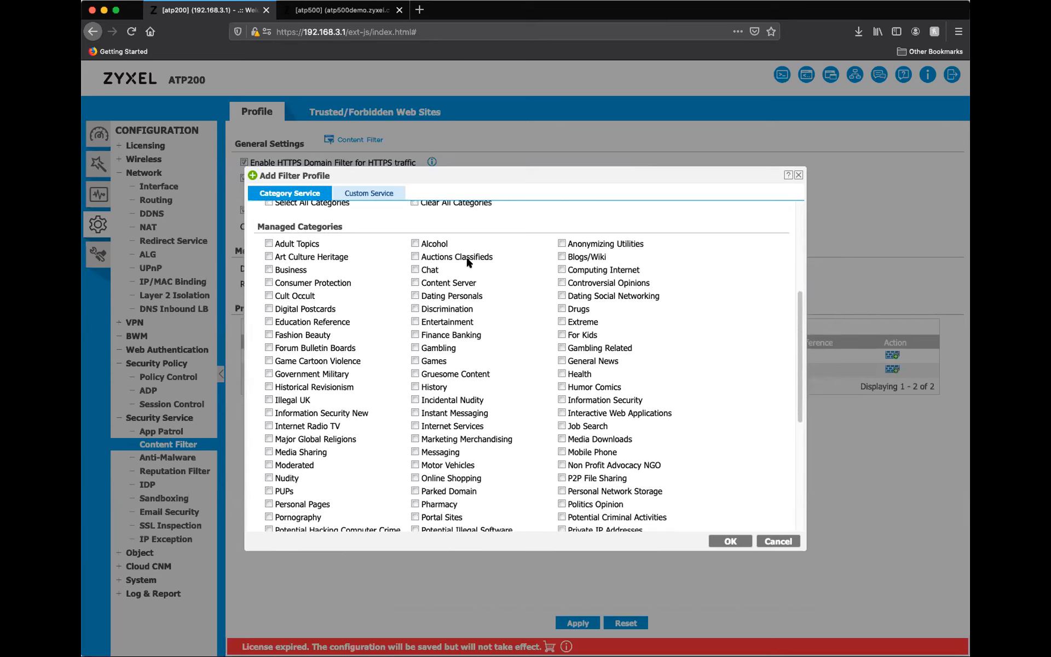
scroll(415, 329, "down", 1)
scroll(416, 333, "down", 2)
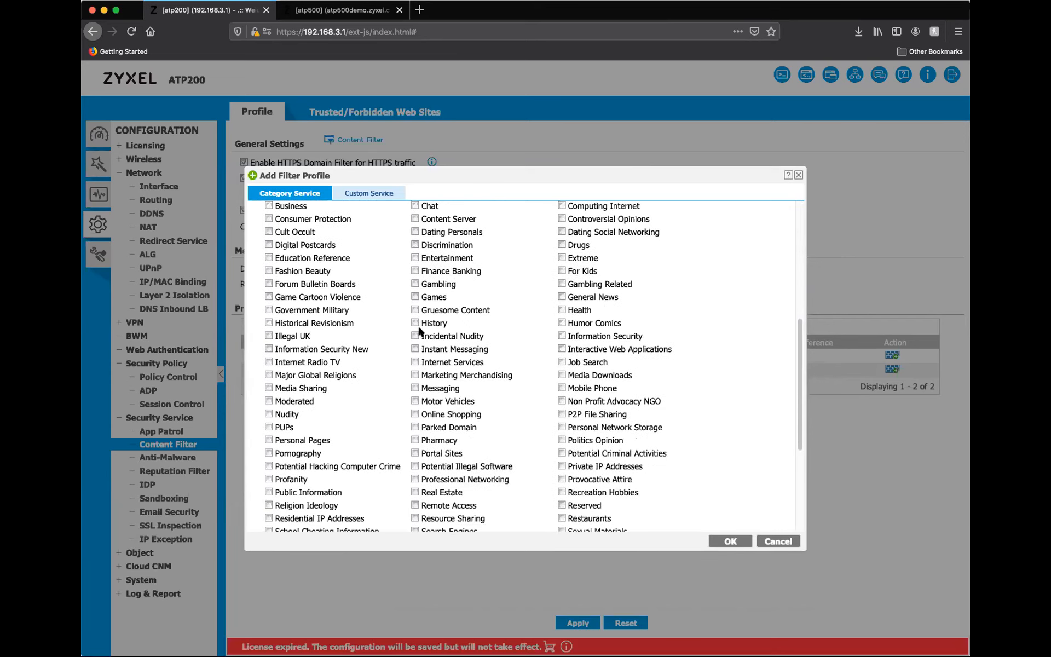
scroll(399, 358, "up", 1)
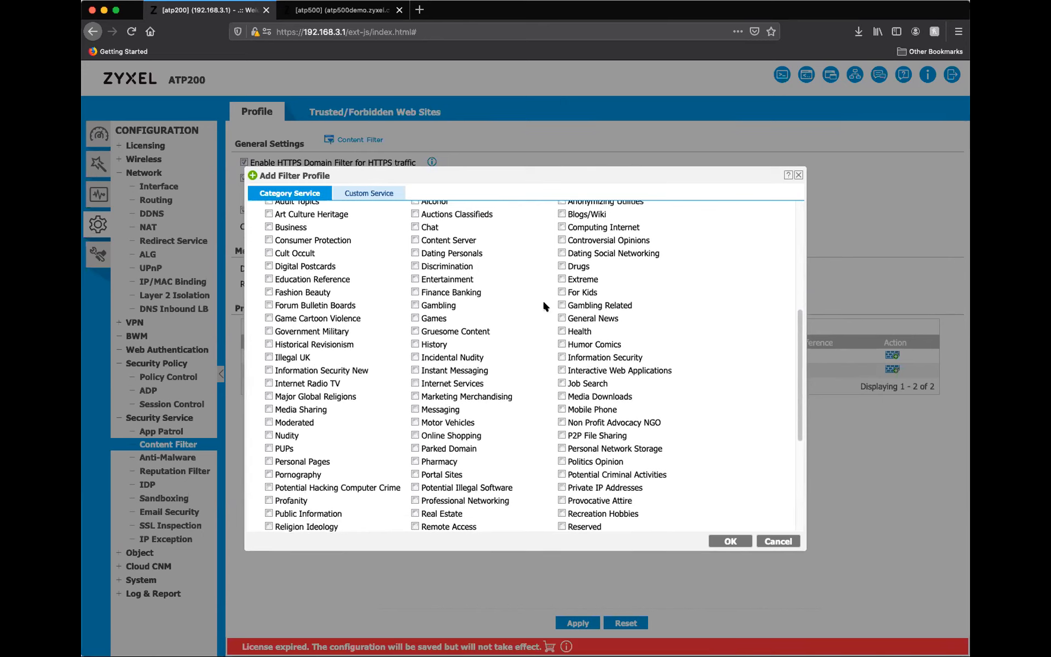
scroll(689, 461, "down", 2)
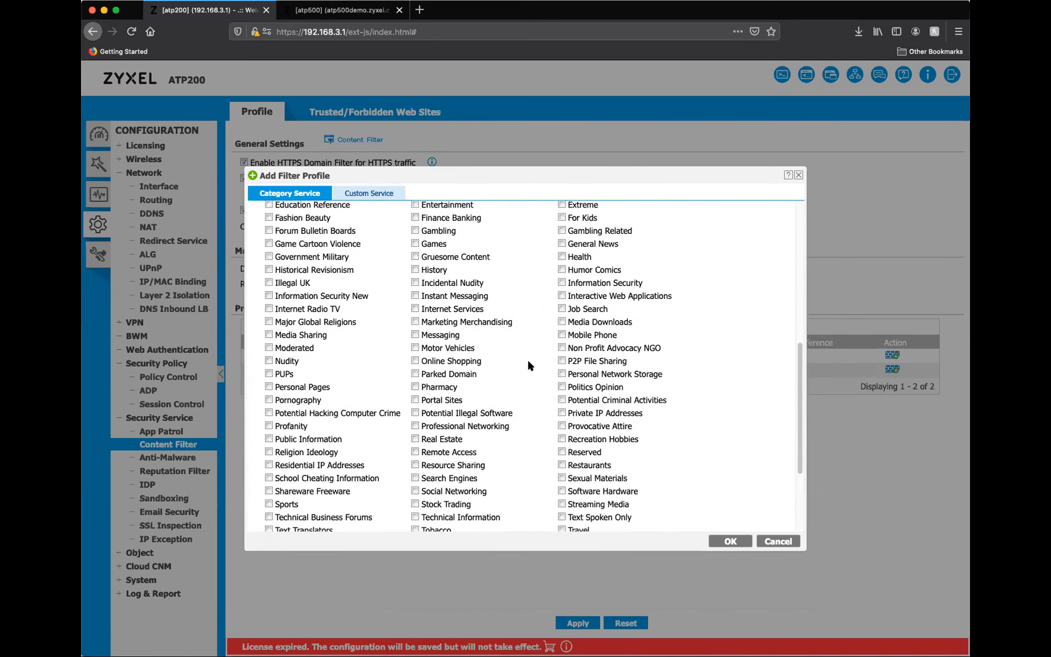
scroll(482, 365, "down", 4)
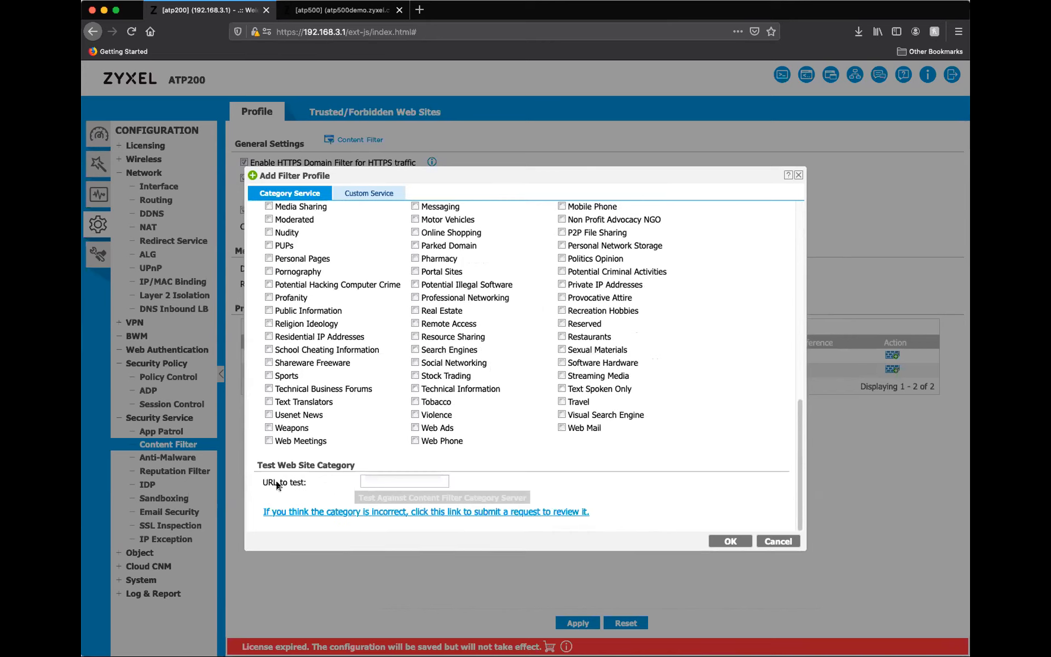
left_click(387, 480)
type("h")
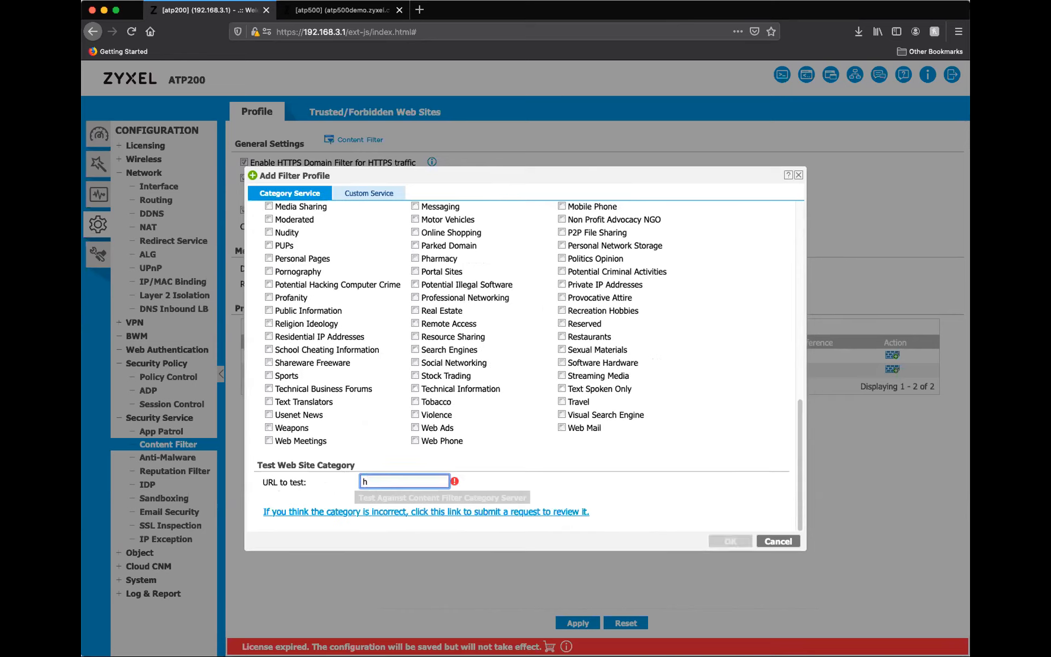
type("ttp://")
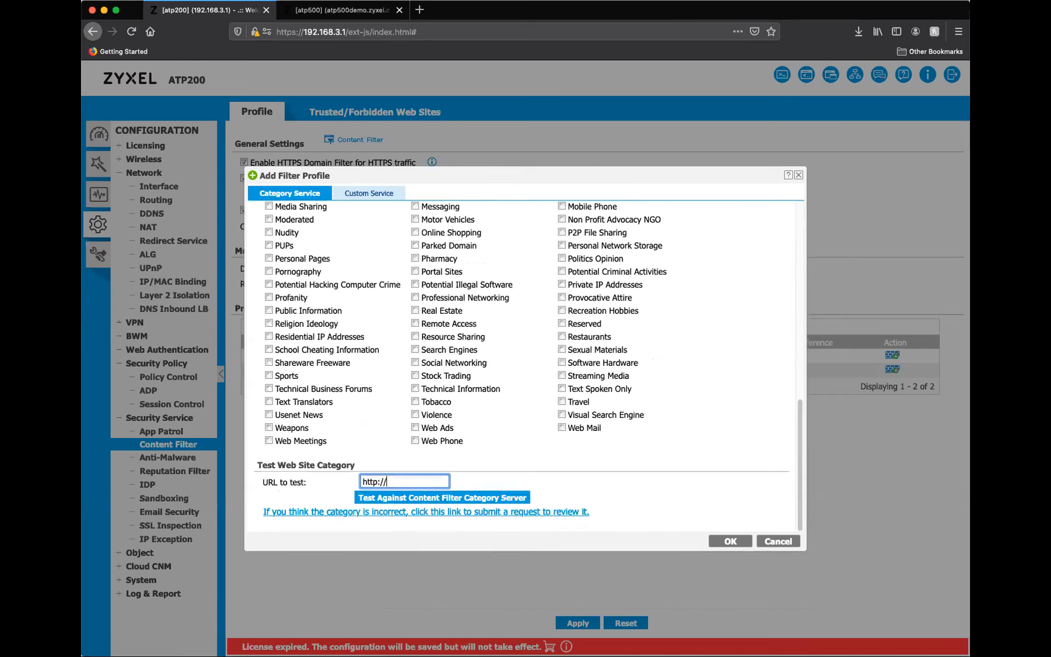
type("reddit.com")
left_click(451, 496)
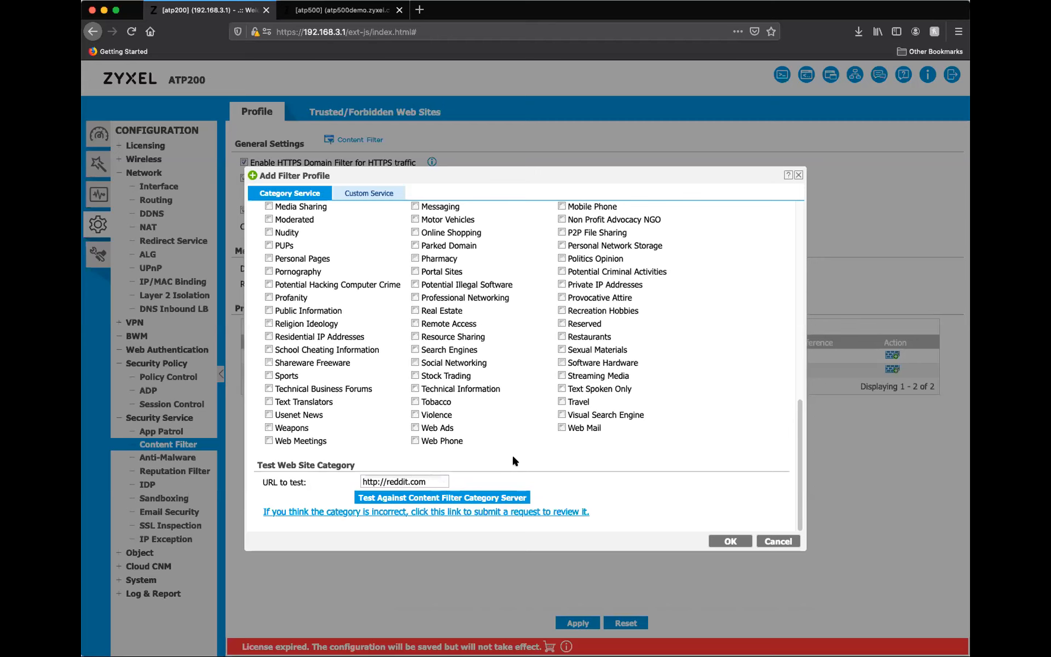
Review the Custom Service options of the Productivity profile, including restricted web features, trusted and forbidden sites and blocked URL keywords.
scroll(504, 459, "up", 2)
scroll(509, 489, "up", 1)
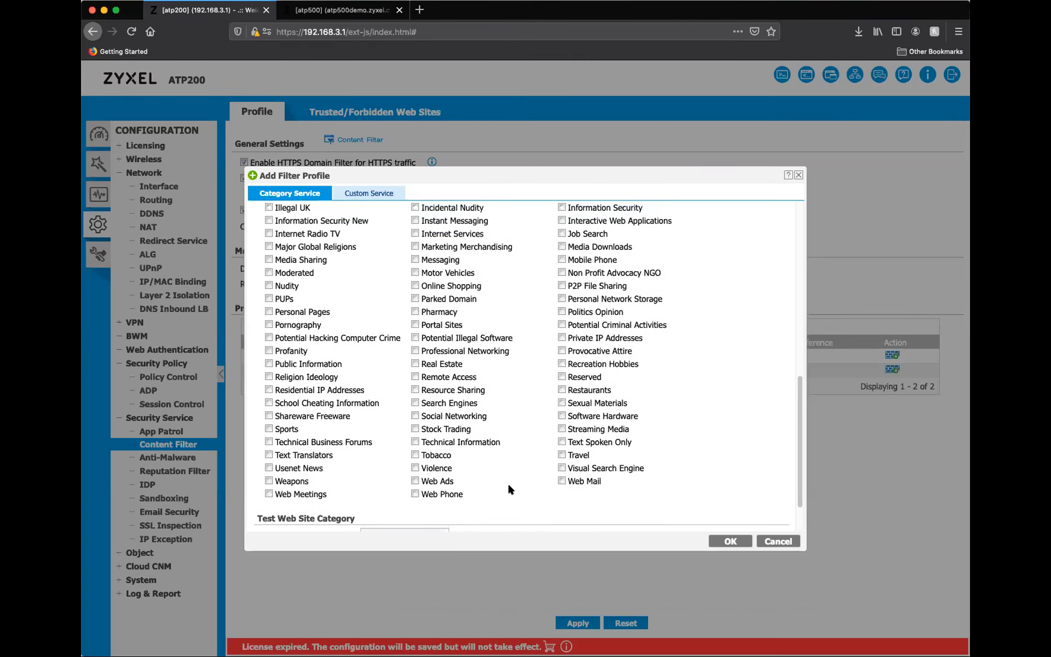
scroll(508, 481, "up", 5)
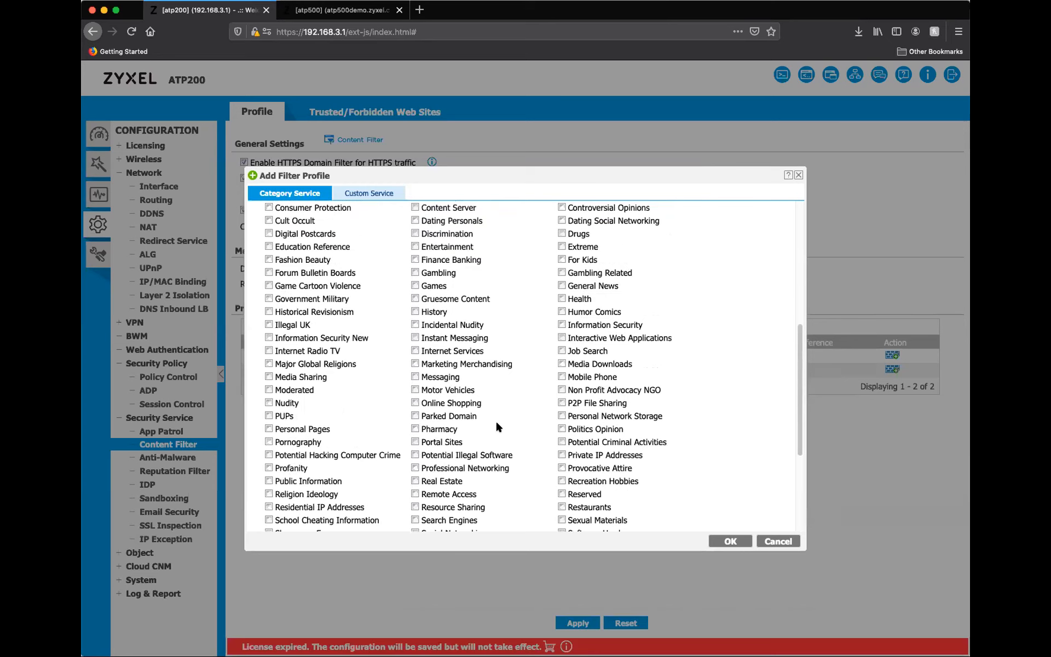
scroll(369, 281, "up", 8)
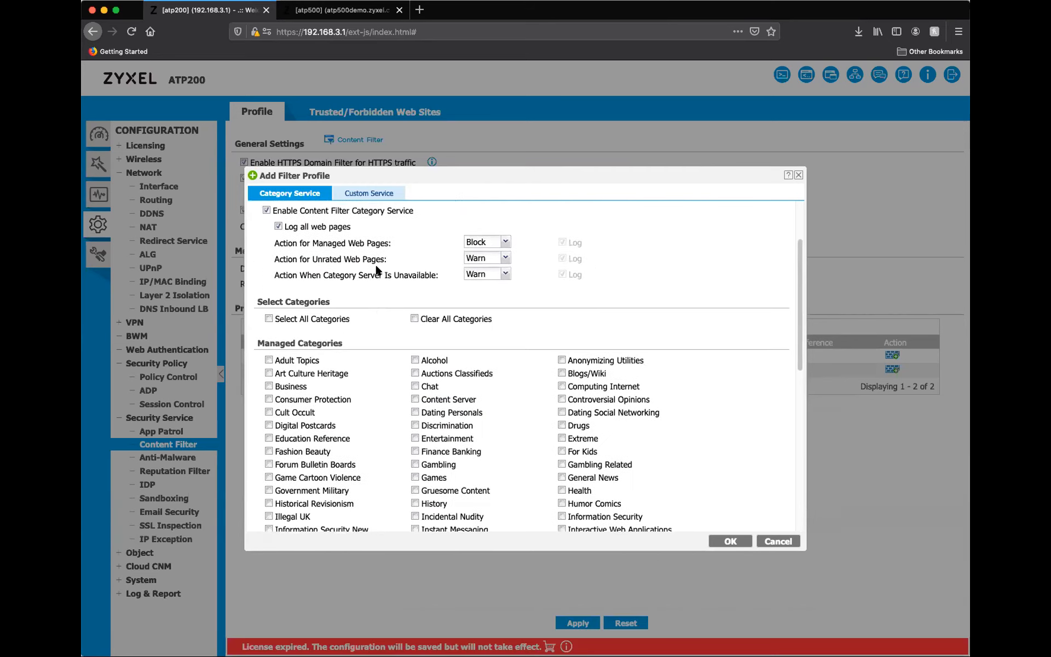
left_click(367, 194)
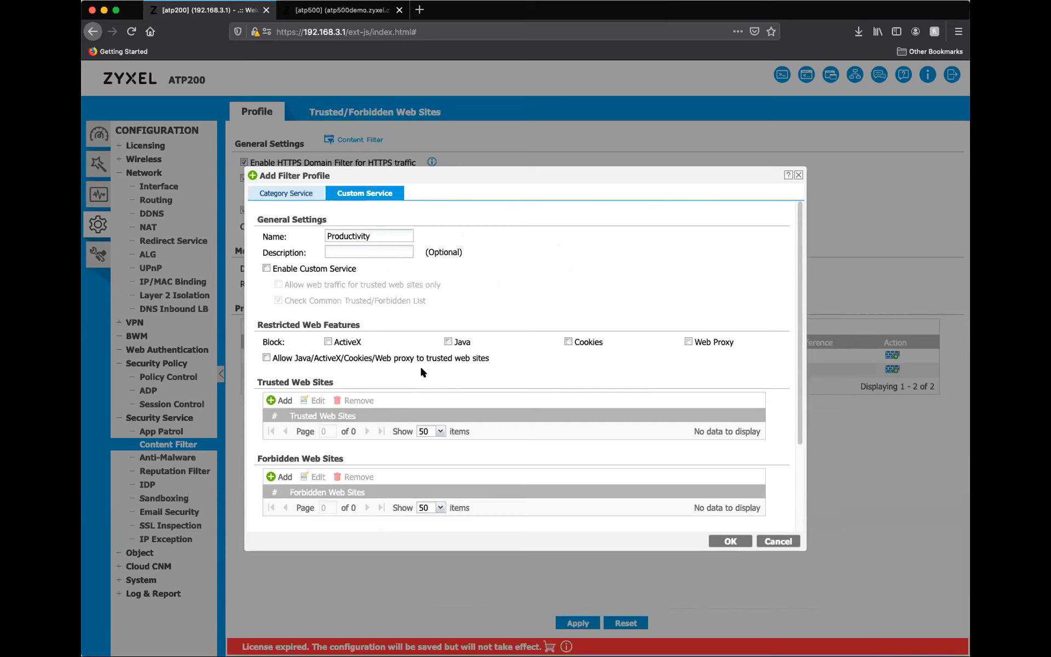
scroll(419, 365, "down", 2)
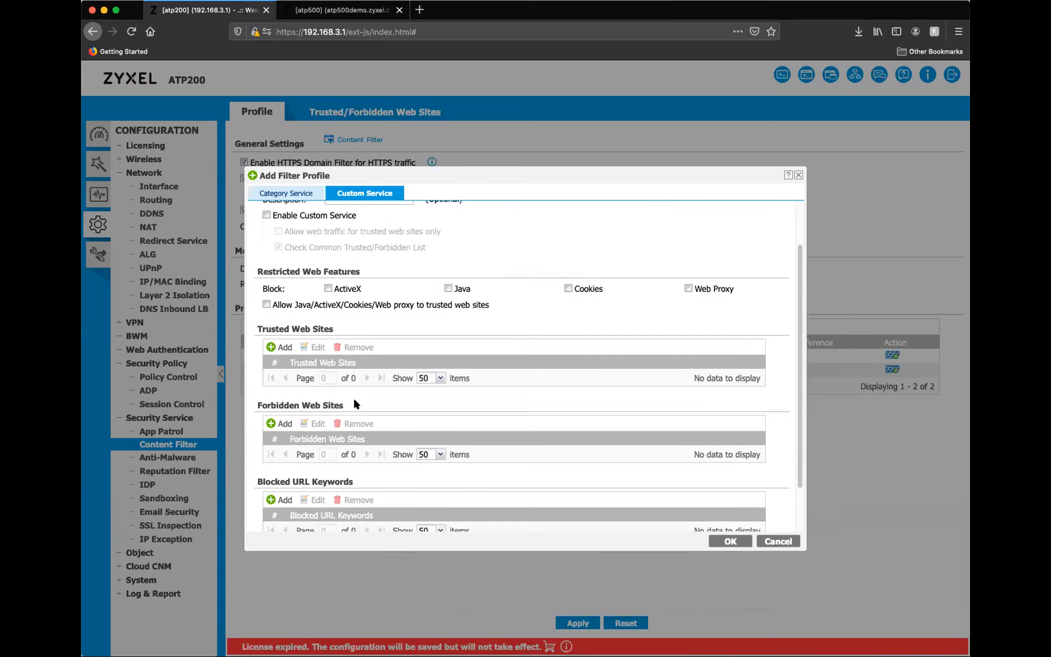
scroll(384, 404, "down", 2)
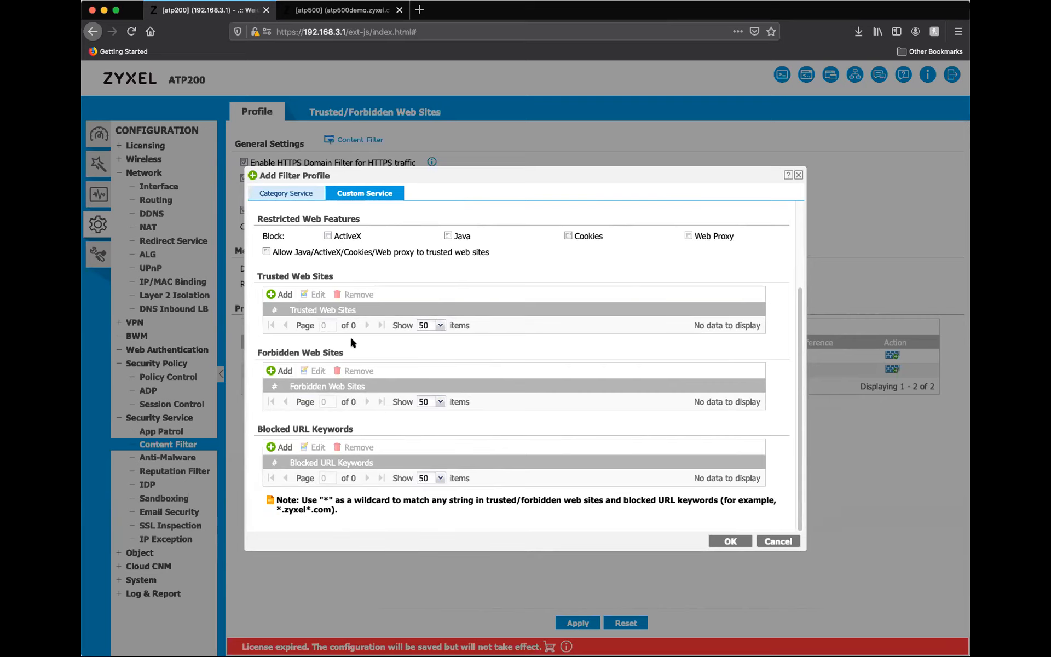
scroll(402, 366, "up", 3)
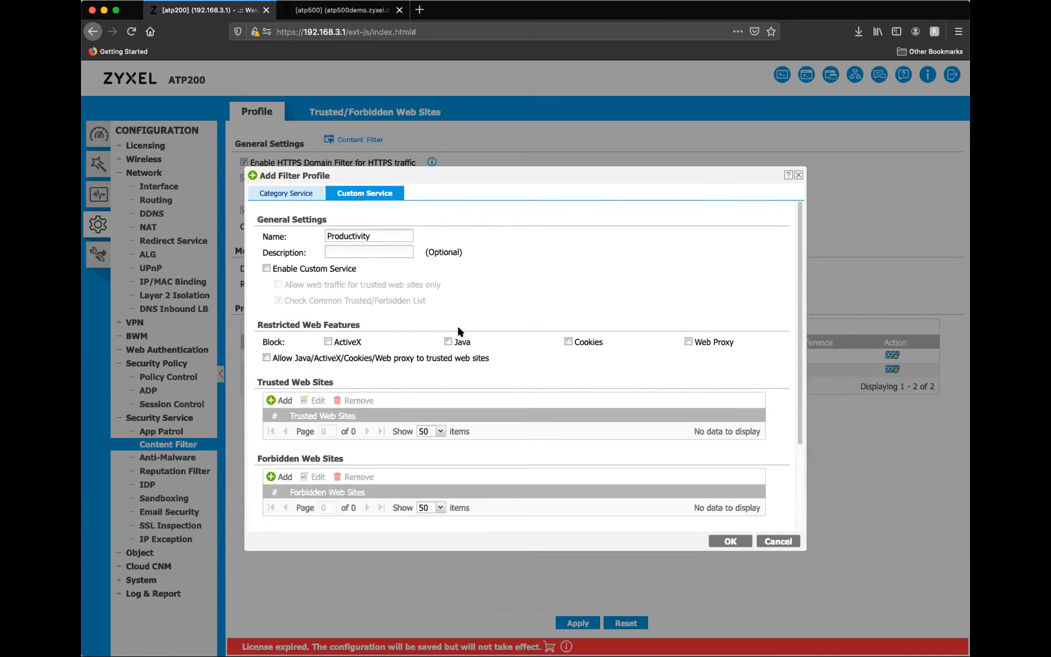
Select all managed categories in the Category Service settings of the Productivity profile.
left_click(288, 194)
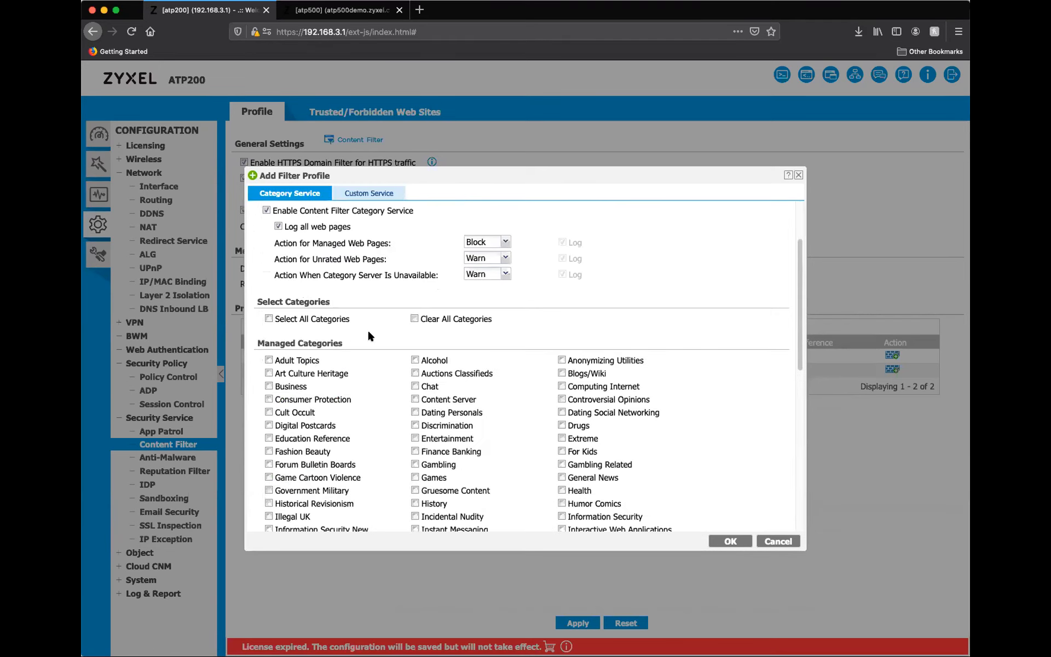
scroll(369, 334, "down", 3)
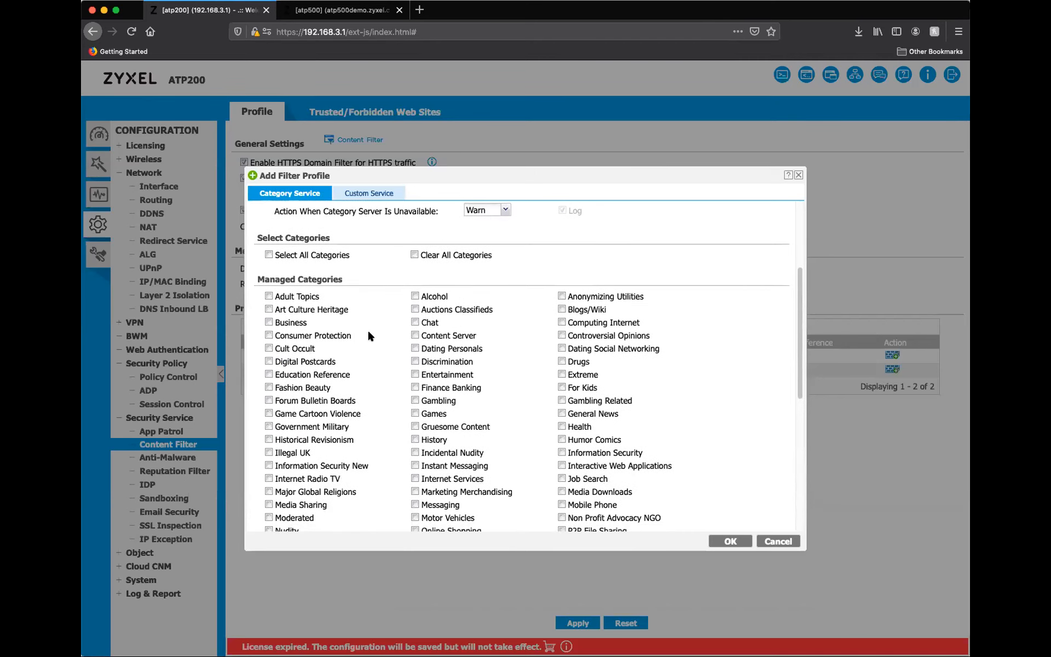
scroll(369, 334, "down", 1)
left_click(269, 244)
scroll(521, 417, "down", 9)
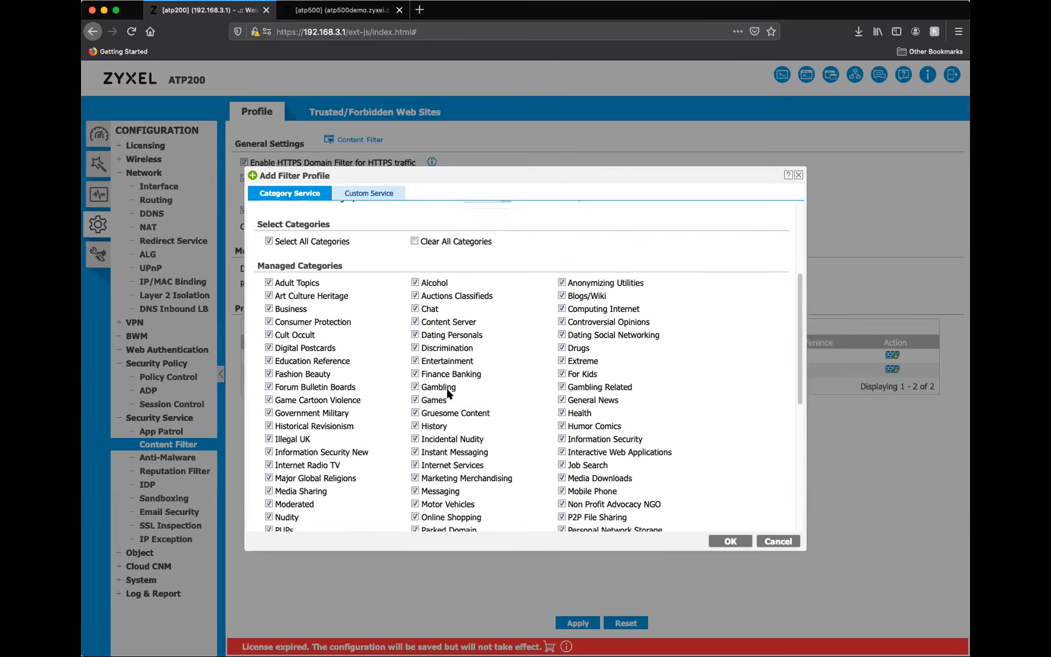
scroll(520, 417, "down", 1)
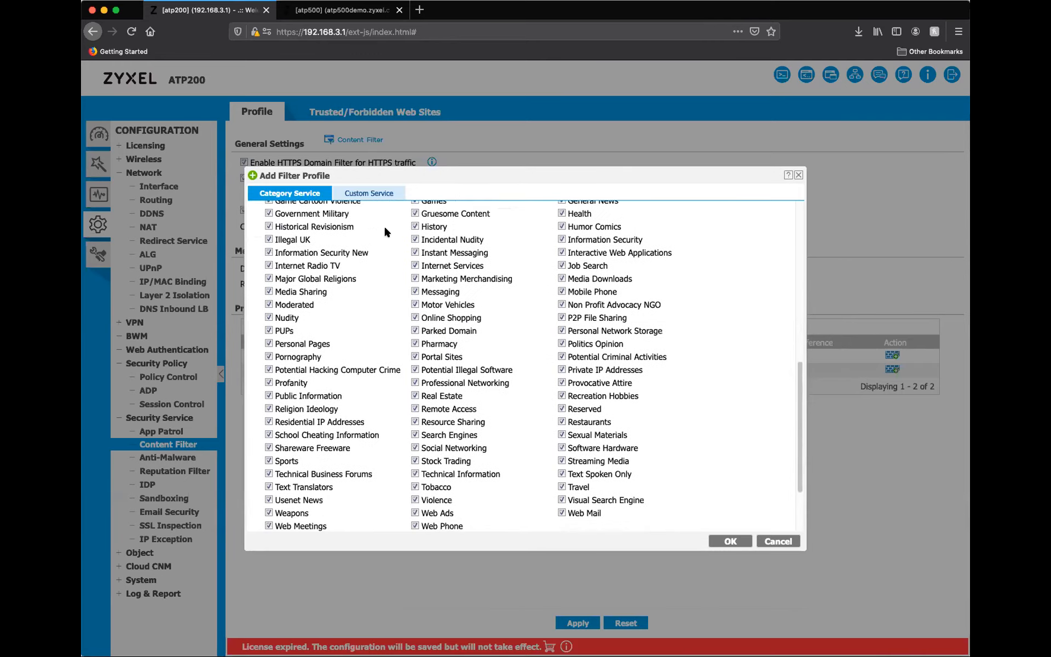
Compare the Productivity profile's Custom Service options with its category settings, and close the profile without saving it.
left_click(366, 192)
scroll(357, 373, "down", 3)
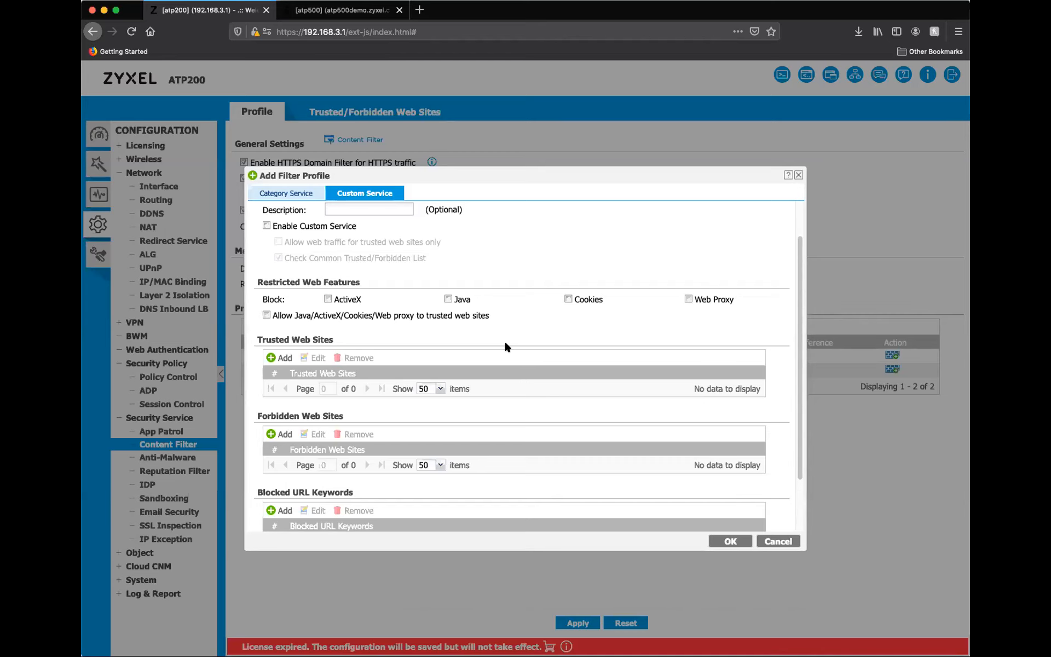
left_click(288, 195)
scroll(399, 309, "up", 2)
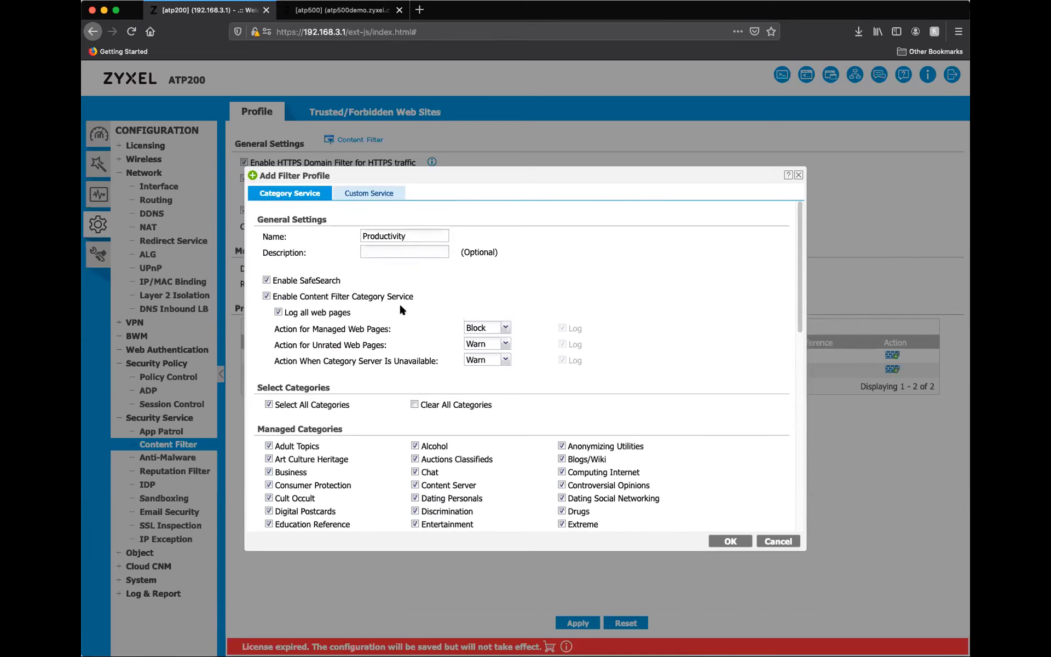
scroll(436, 323, "down", 6)
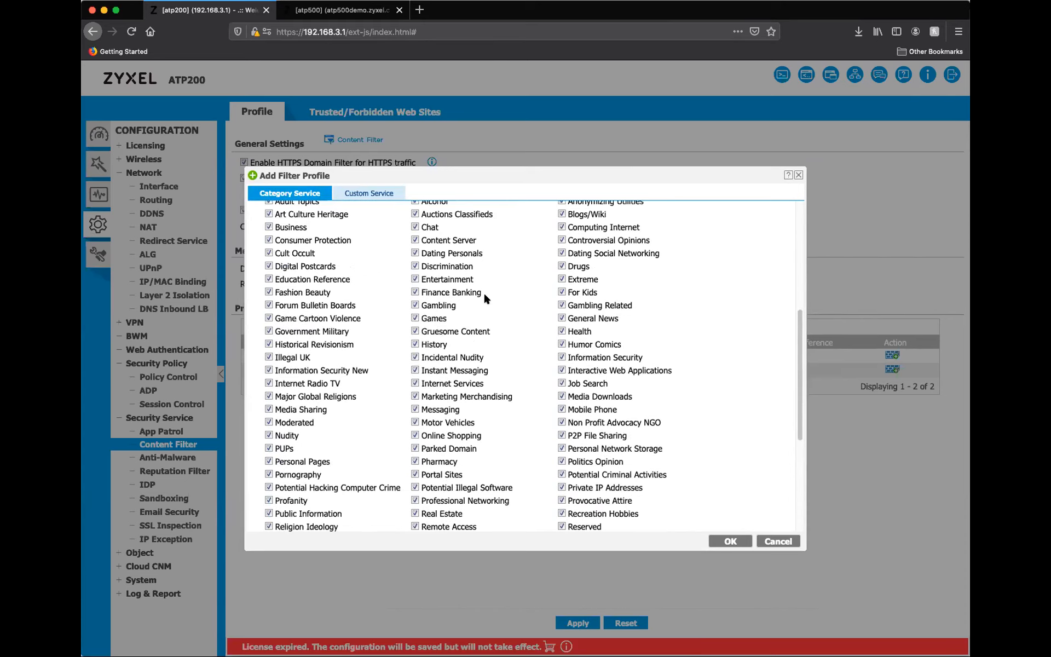
left_click(367, 194)
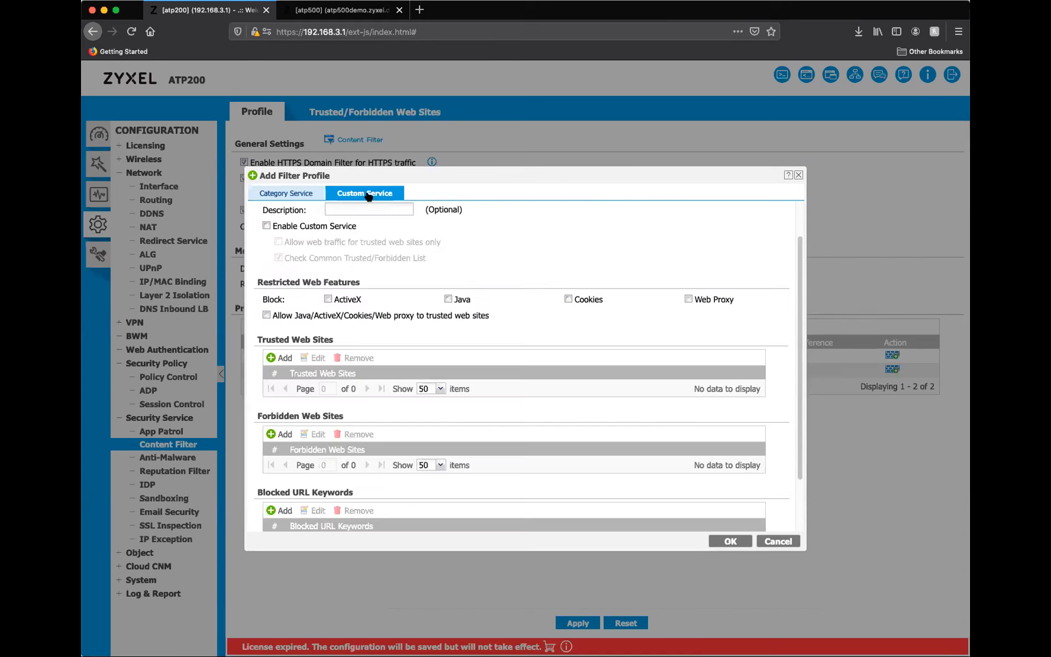
scroll(425, 282, "down", 1)
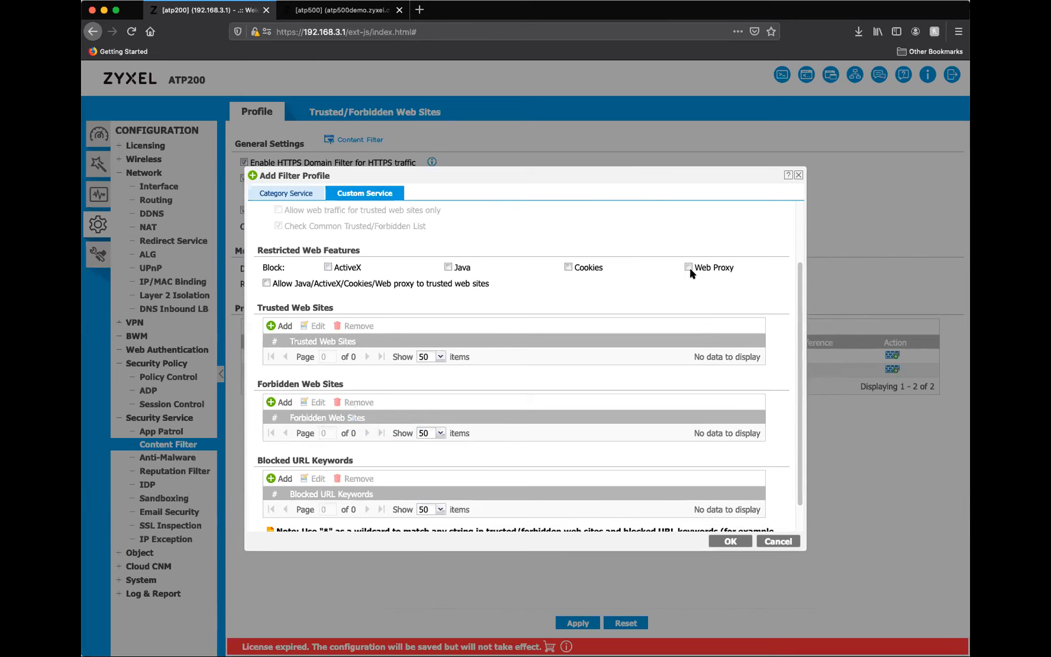
left_click(798, 175)
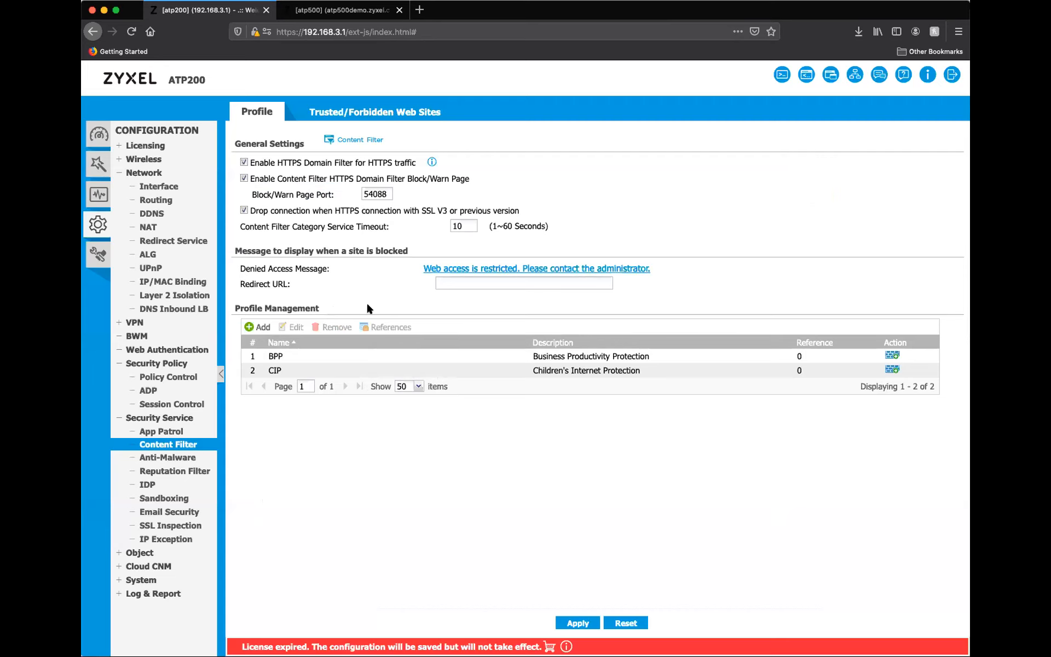
Examine the common trusted web sites list and the Custom Service settings of the BPP profile.
left_click(365, 113)
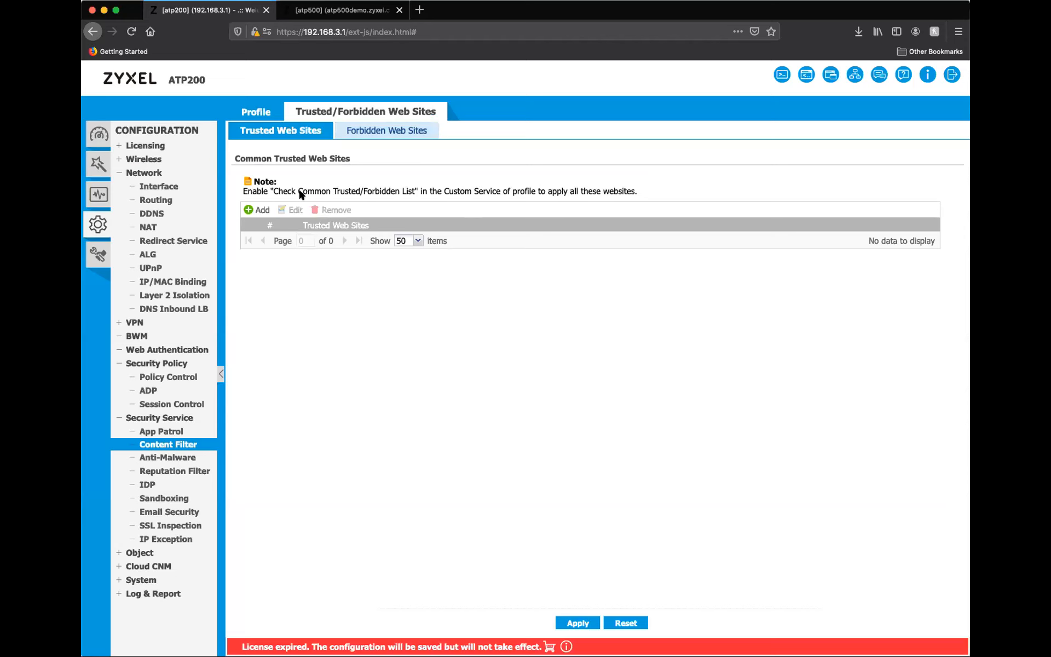
left_click(249, 111)
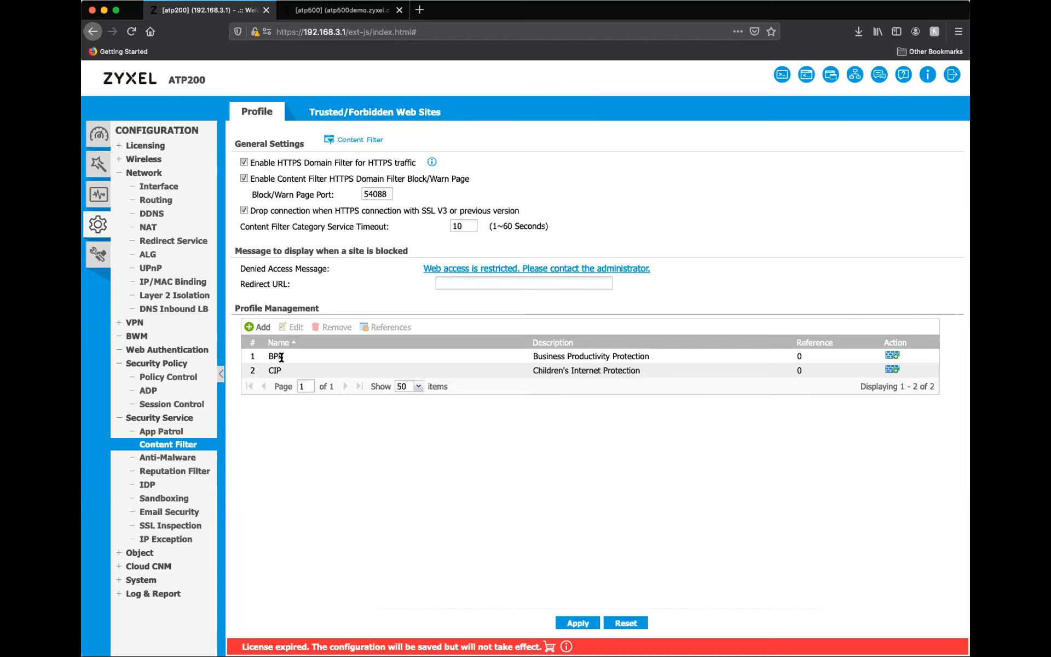
left_click(281, 357)
left_click(283, 328)
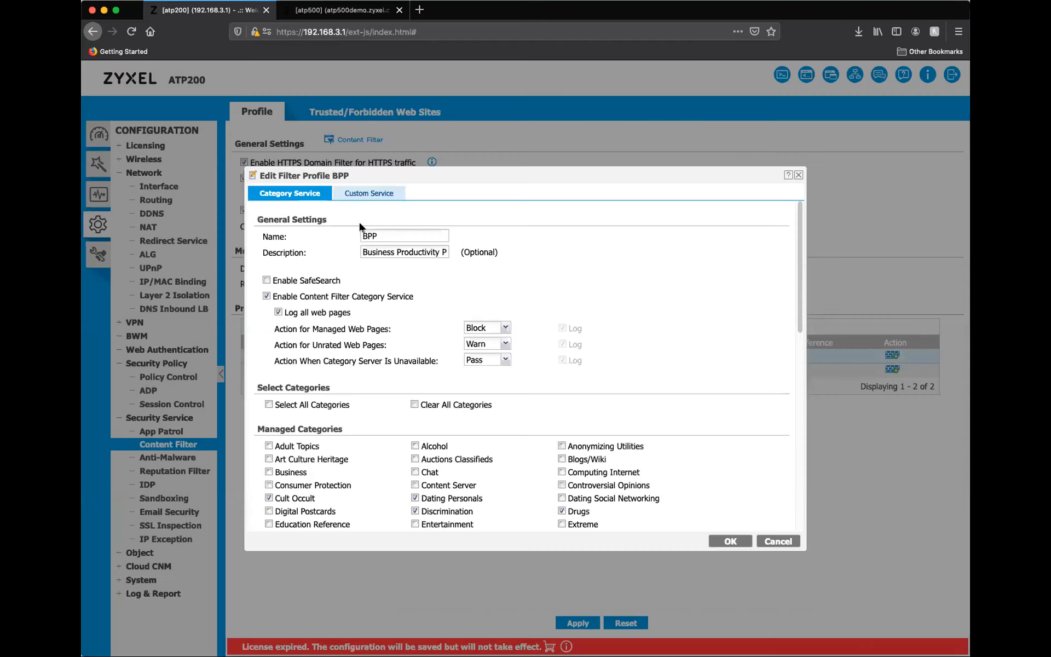
left_click(391, 198)
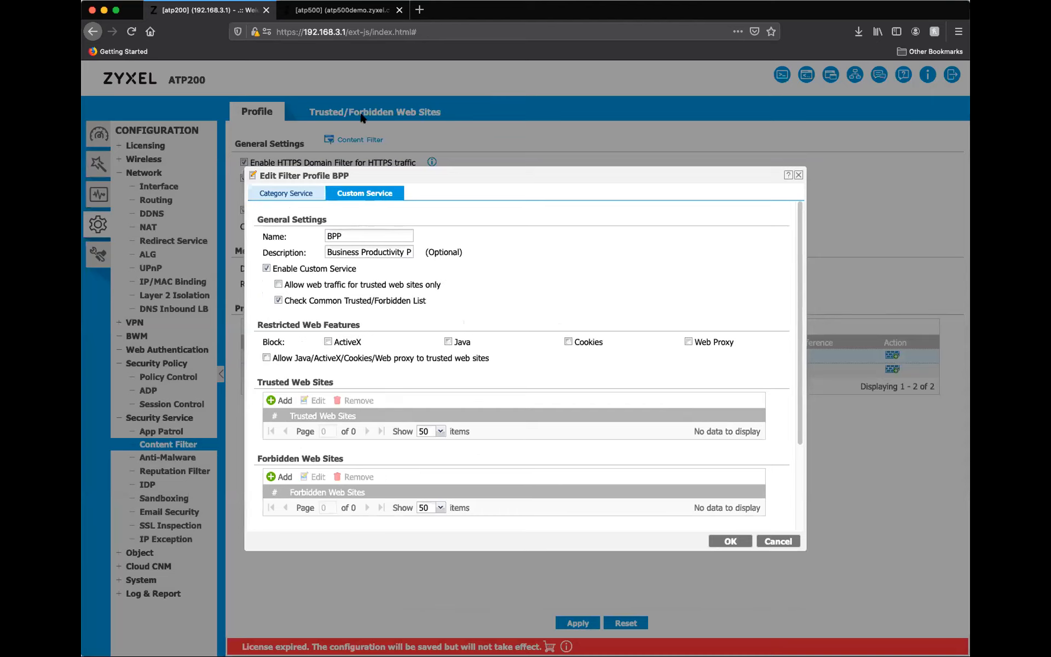
left_click(798, 174)
left_click(414, 113)
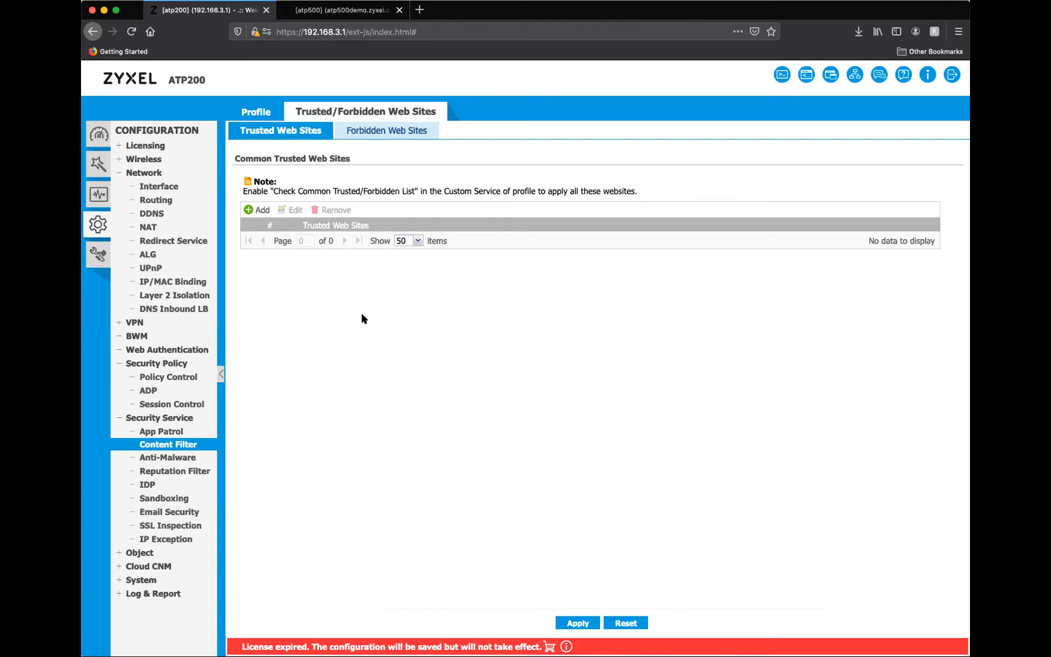
left_click(255, 114)
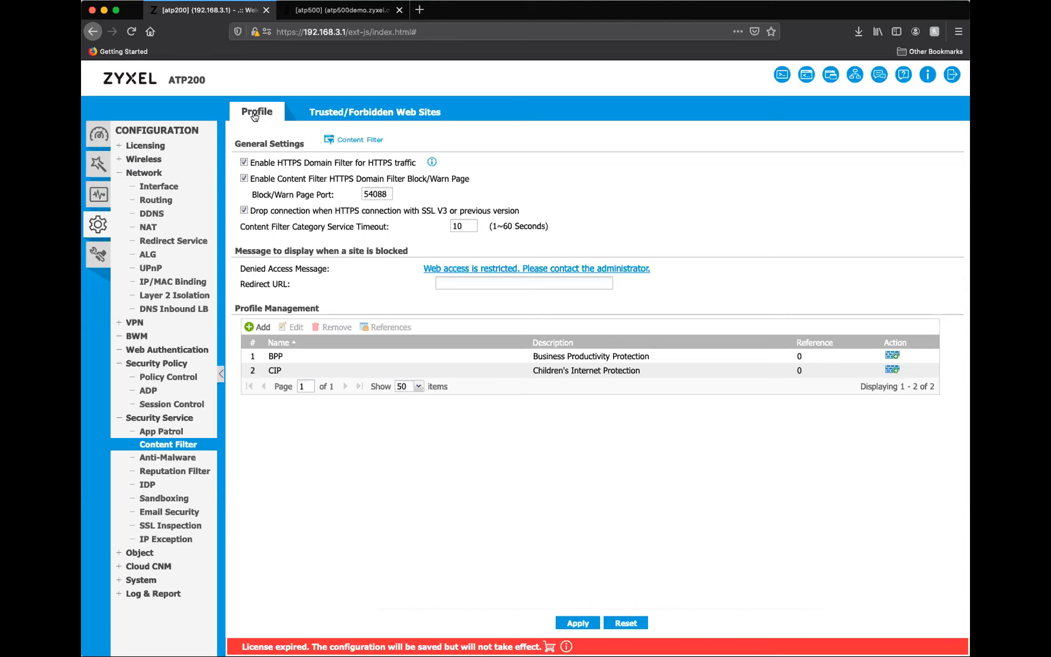
Apply the CIP content filter profile to the LAN1_Outgoing security policy.
left_click(297, 370)
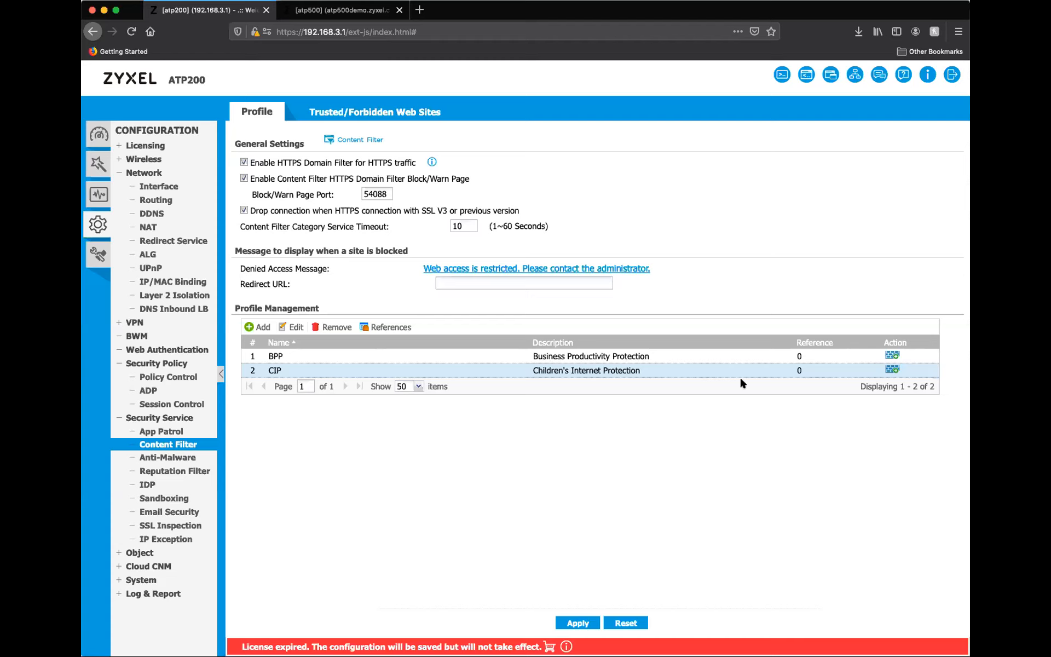
left_click(892, 369)
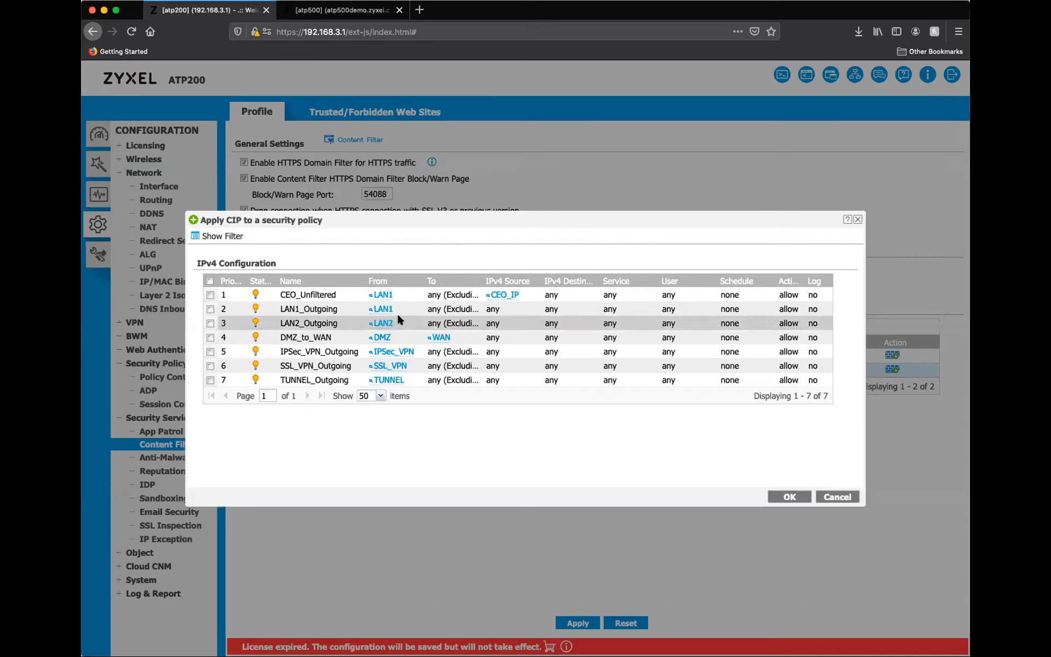
left_click(209, 309)
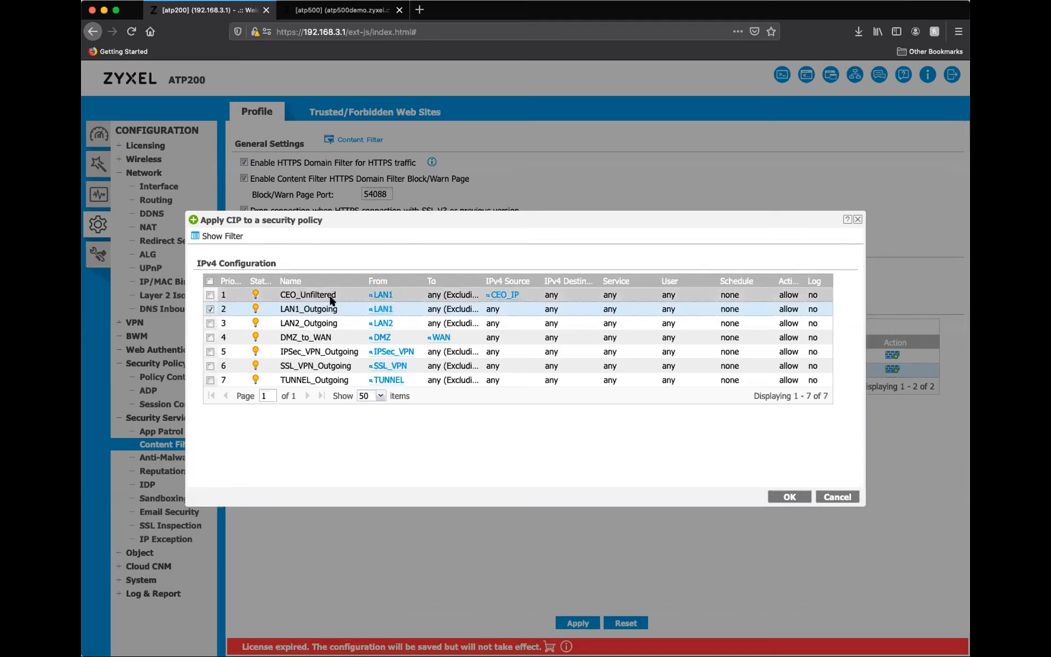
mouse_move(495, 296)
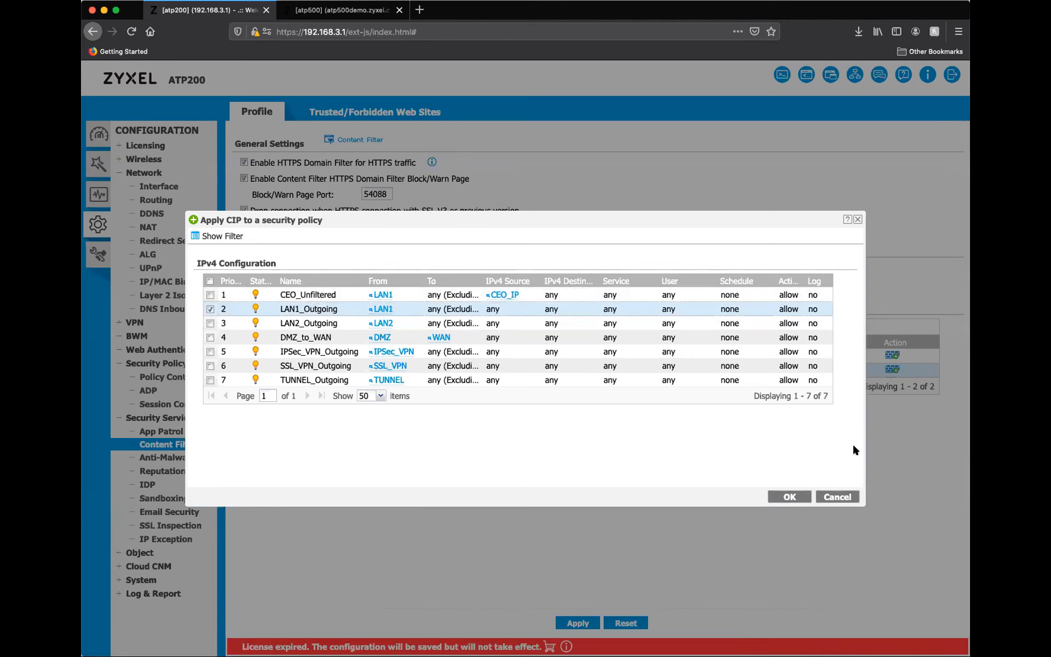
left_click(790, 496)
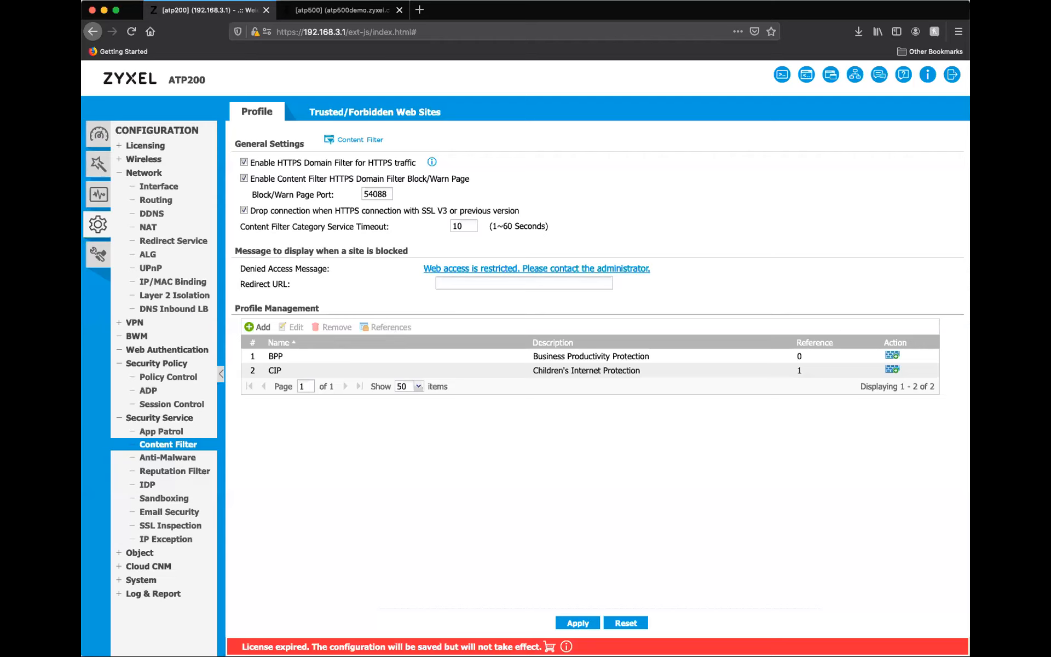
Open the Anti-Malware settings of the security services.
left_click(174, 454)
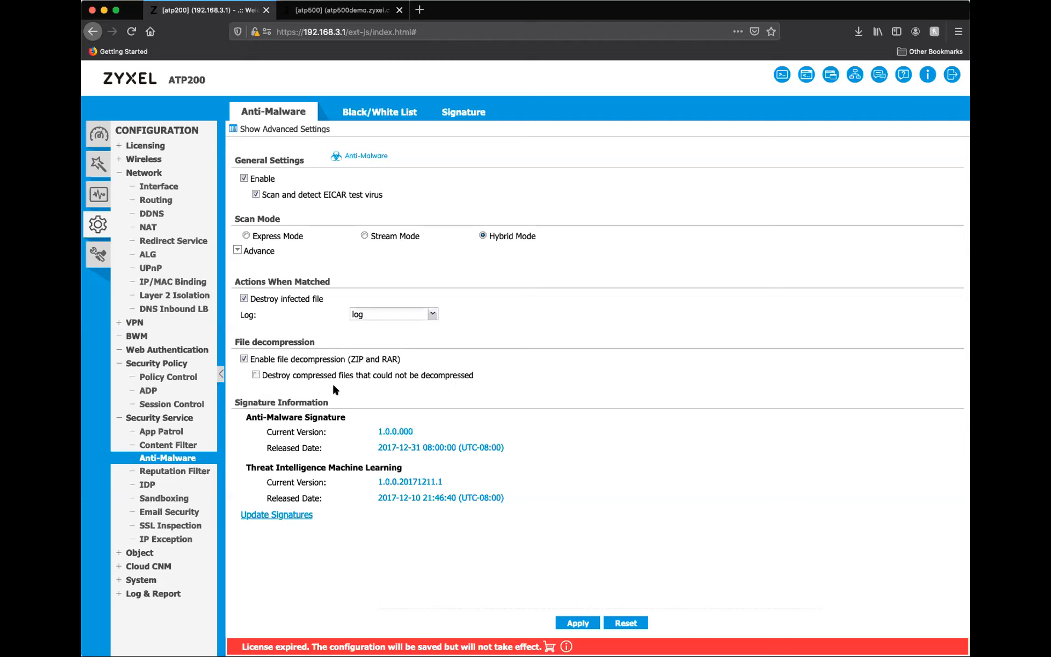
Examine the Anti-Malware white list with a blank MD5 Hash rule and the signature query page, and return to the general settings.
left_click(369, 113)
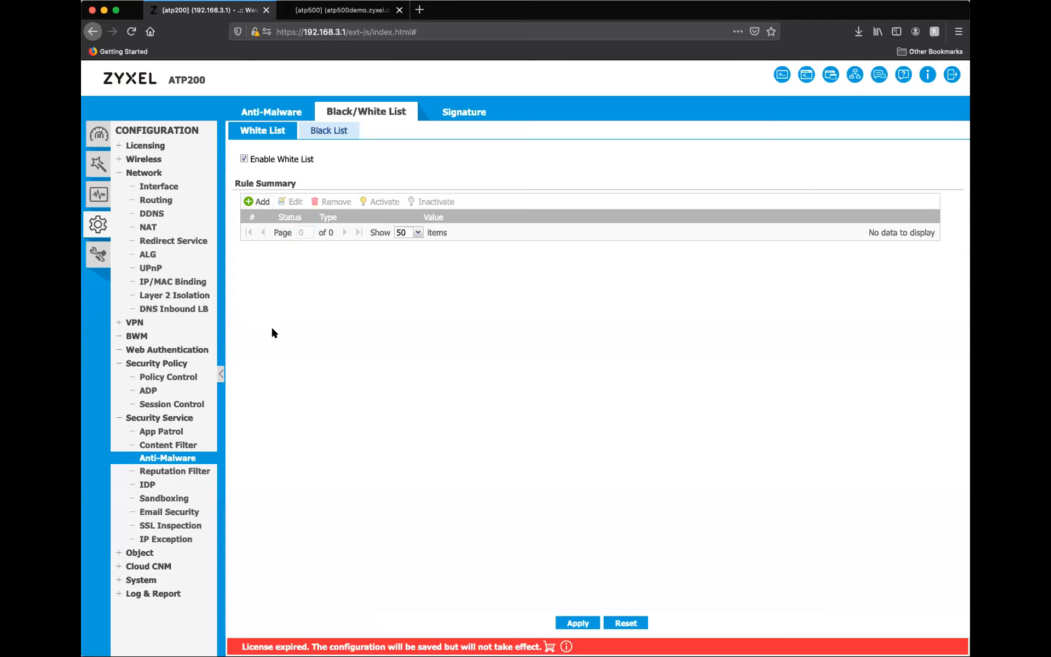
left_click(261, 202)
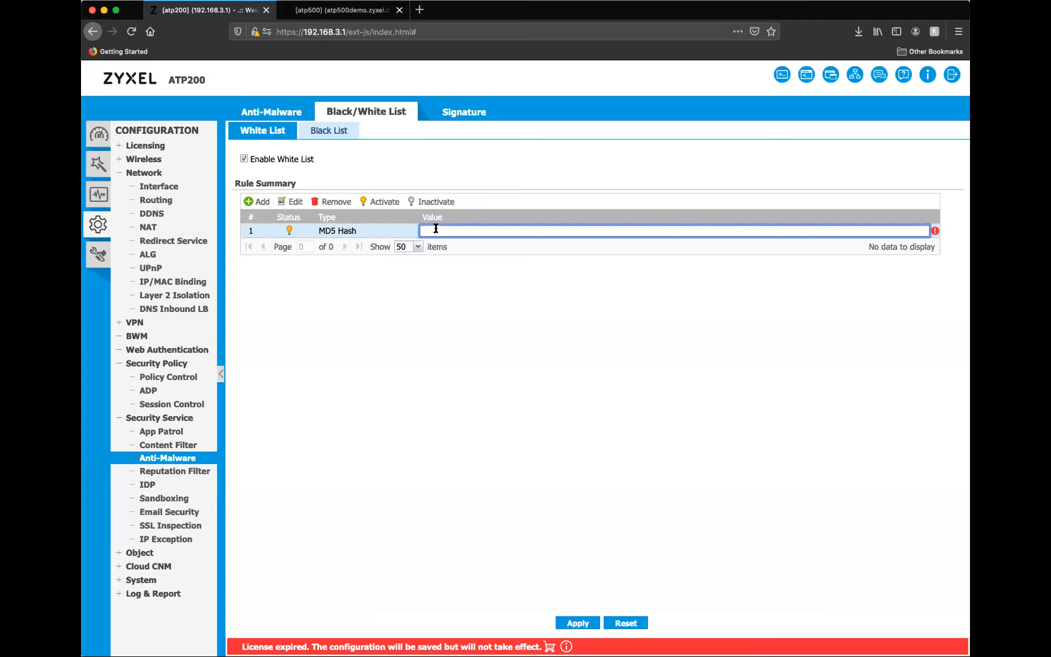
left_click(453, 112)
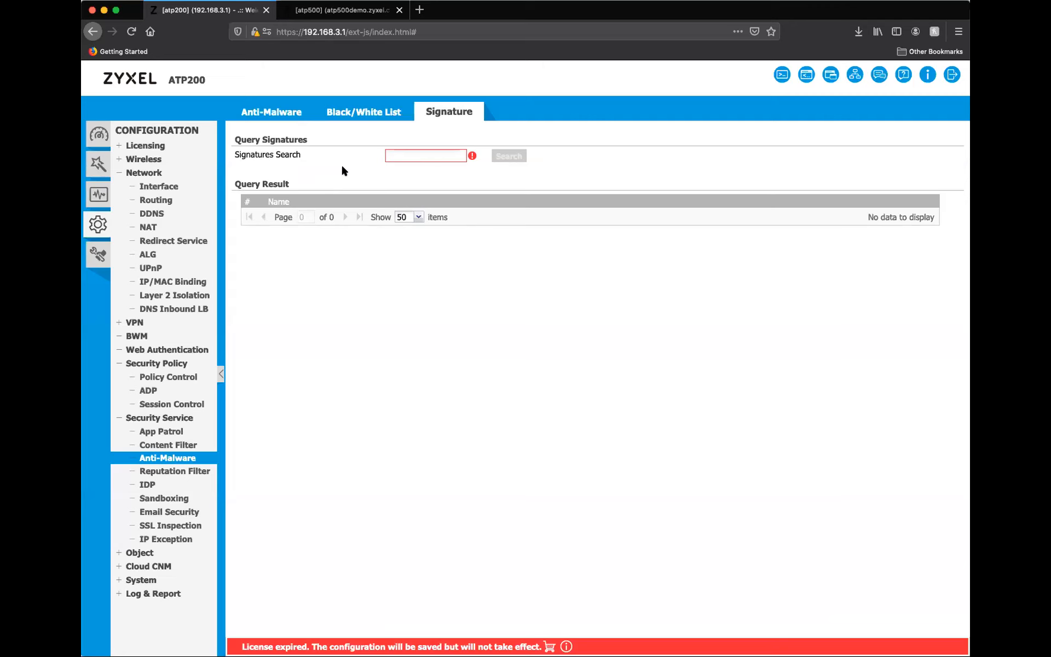
left_click(288, 115)
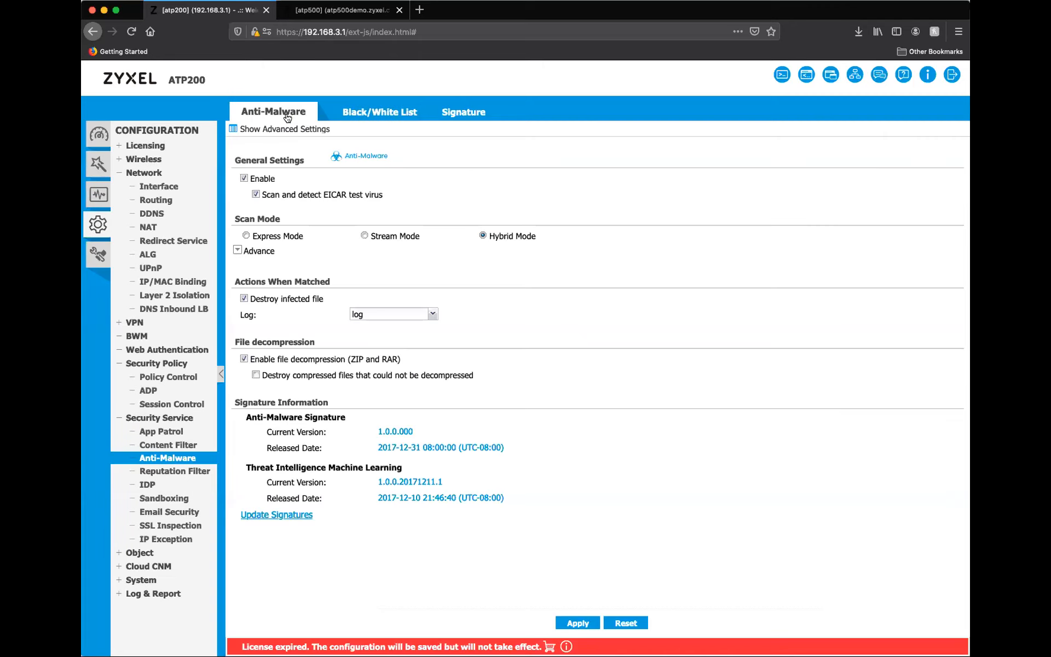
Examine the general IP Reputation settings of the Reputation Filter, including the available IP blocking actions.
left_click(176, 472)
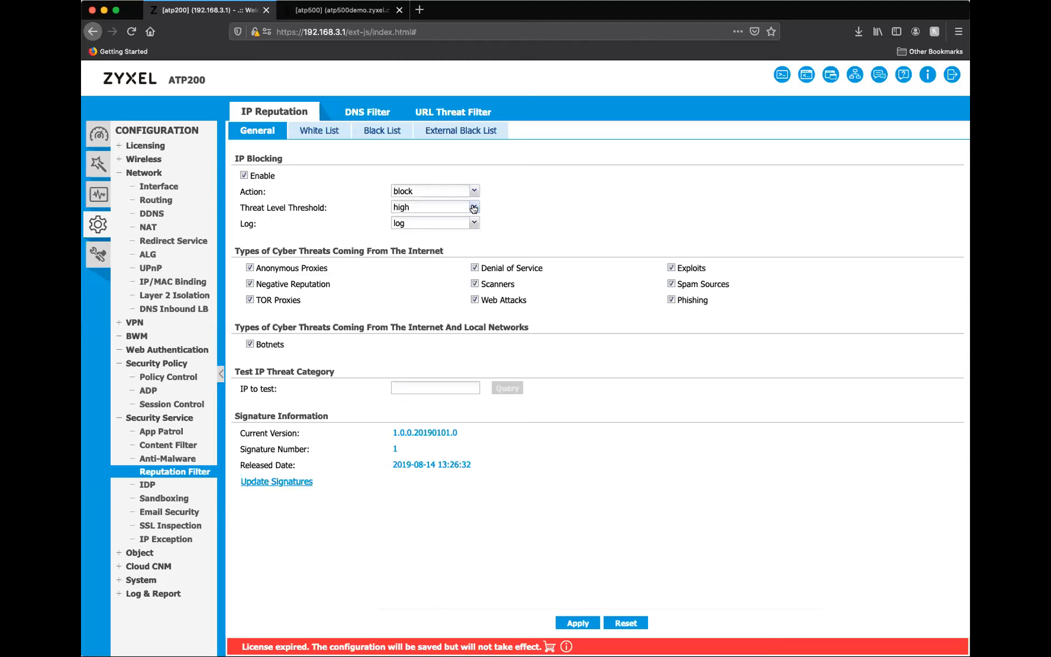
left_click(474, 190)
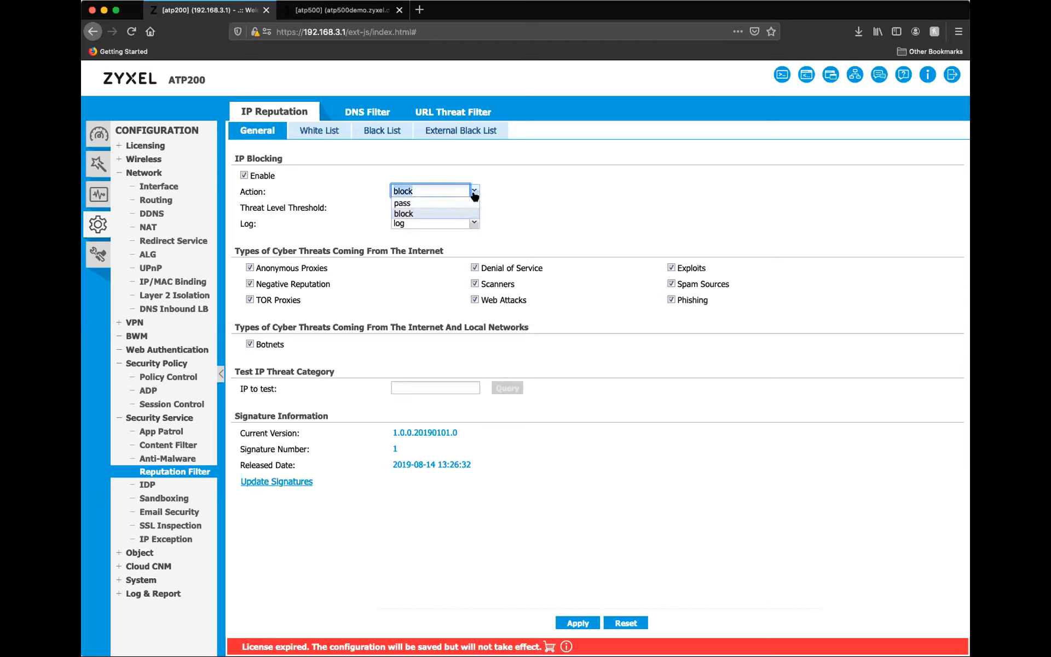
left_click(559, 189)
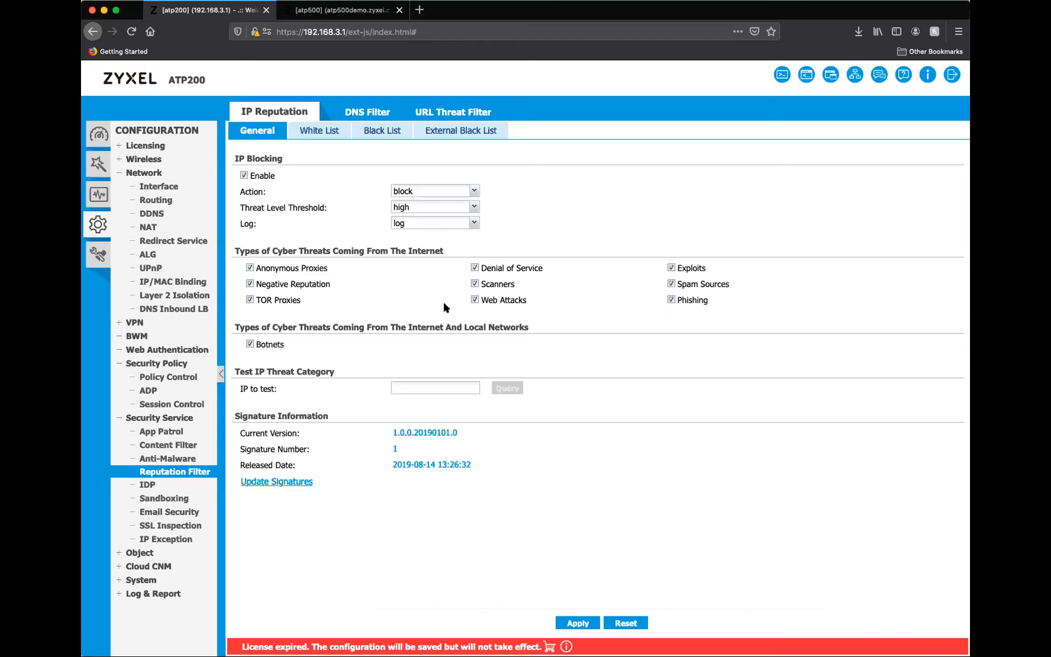
Review the IP Reputation white list with a blank entry, the black list and the external black list options.
left_click(319, 133)
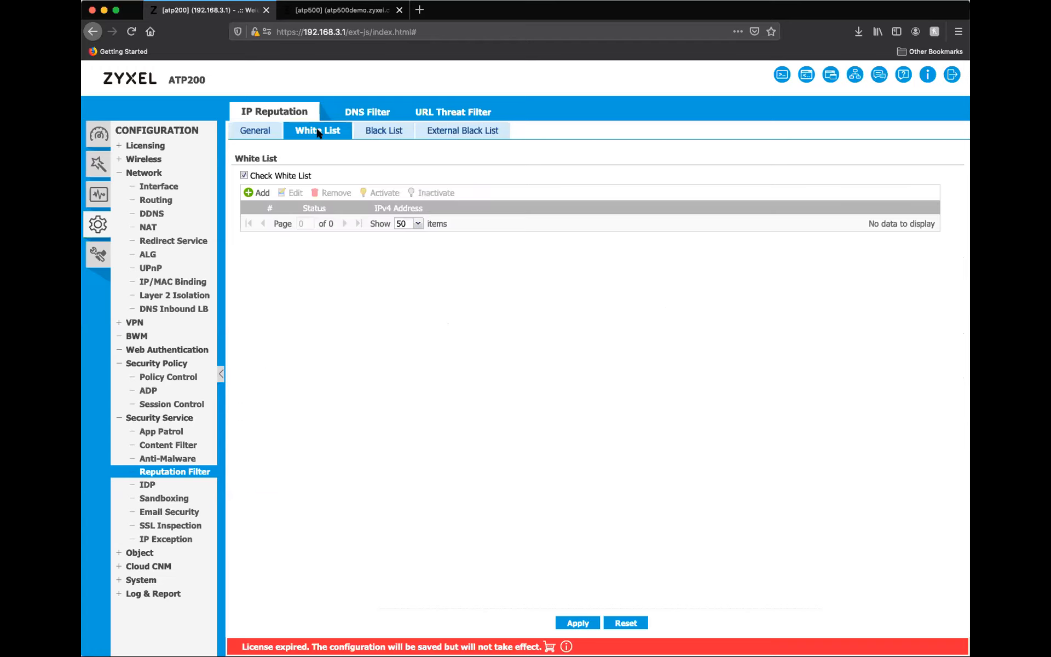
left_click(380, 137)
left_click(325, 134)
left_click(255, 194)
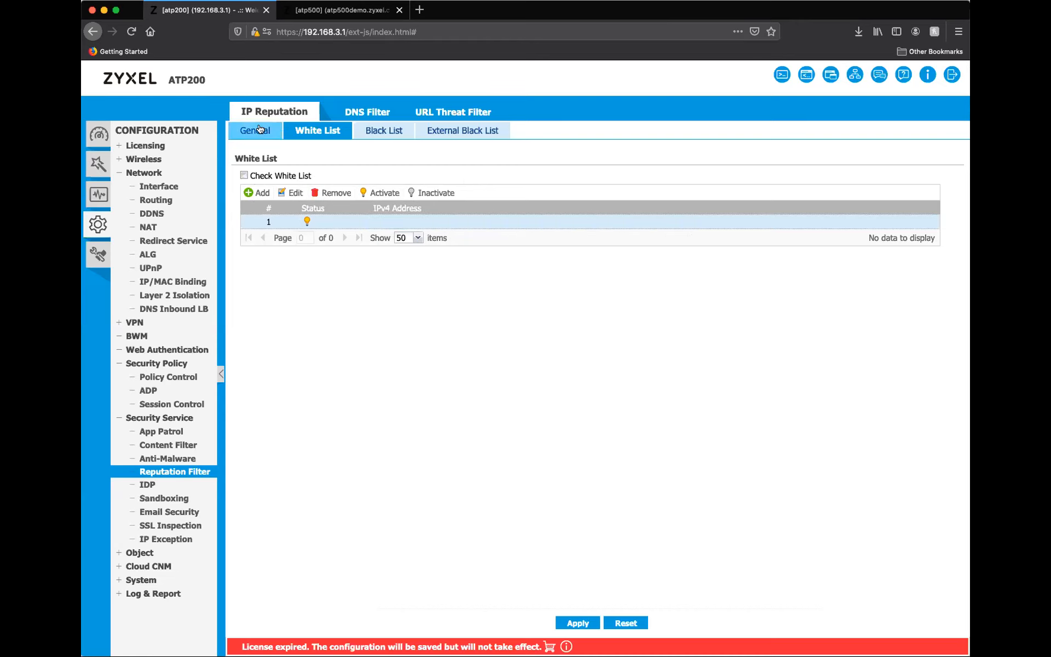
left_click(256, 130)
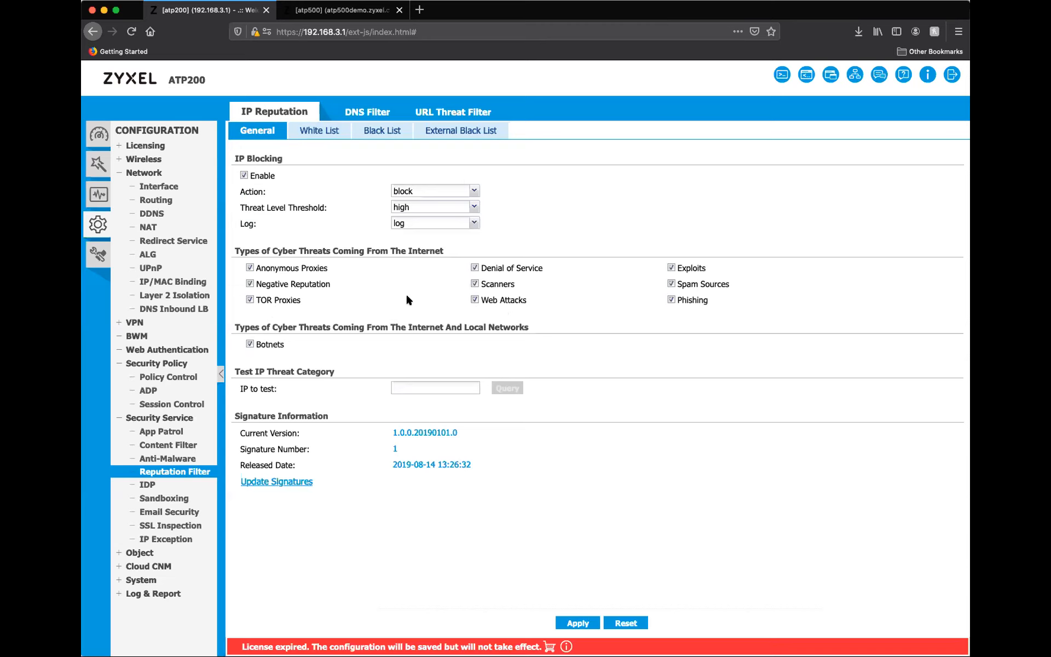
left_click(374, 136)
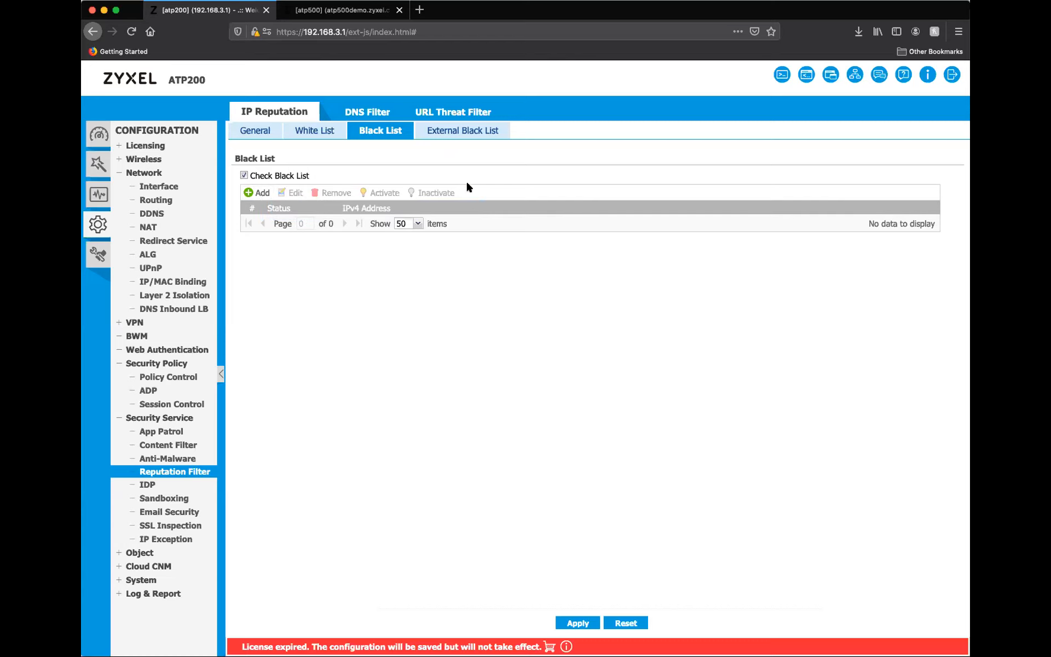
left_click(451, 132)
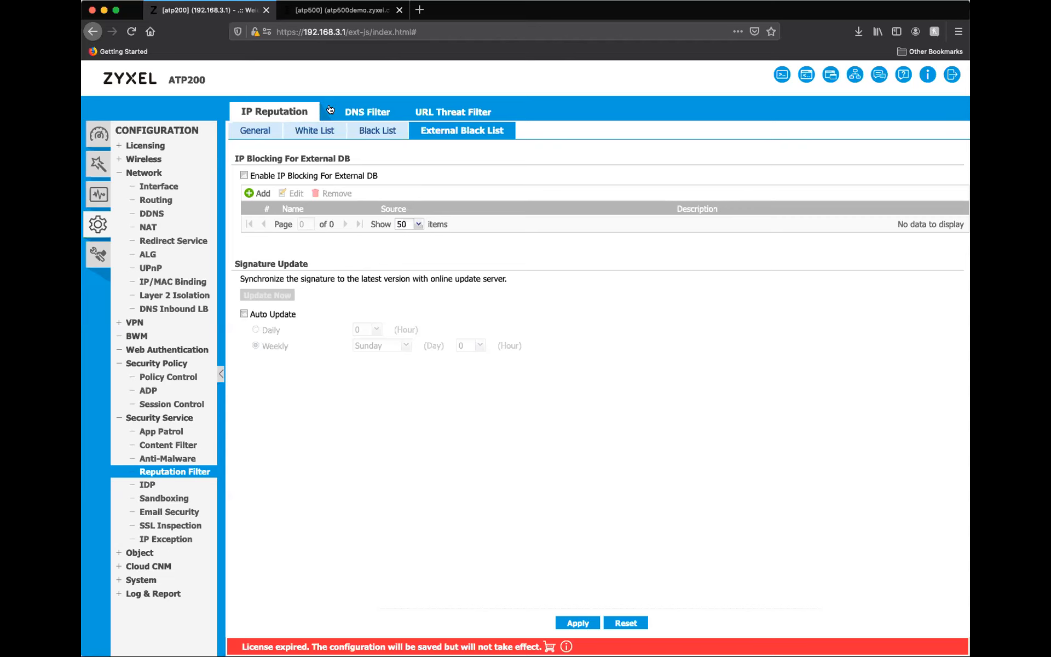
Review the general DNS Filter and URL Threat Filter settings of the Reputation Filter.
left_click(370, 111)
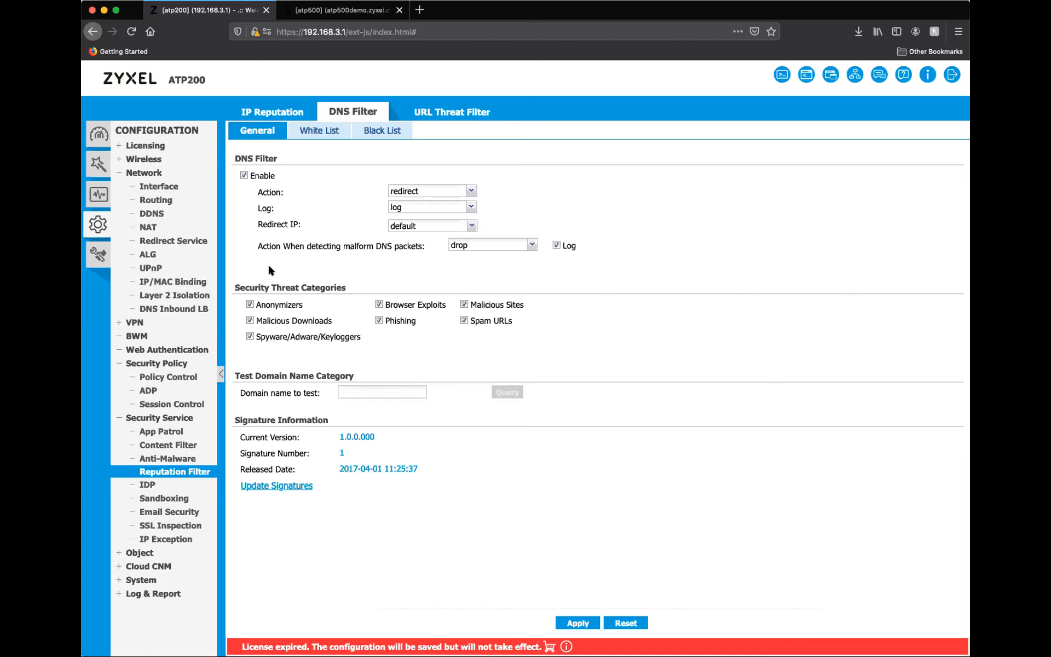
left_click(439, 114)
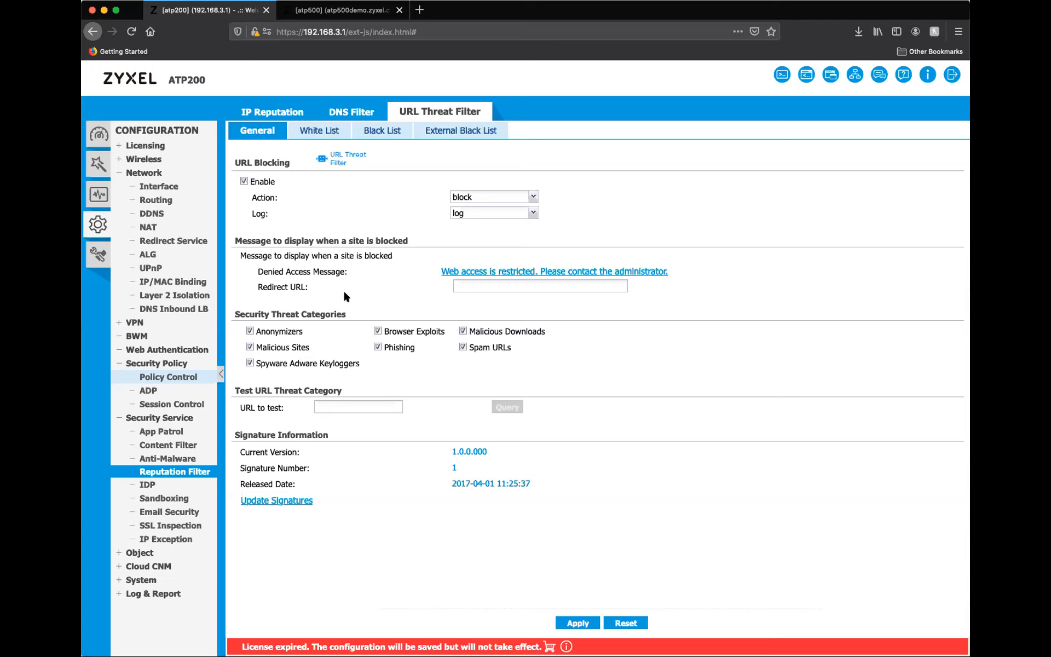
Compare the general IDP settings with the Anti-Malware settings, ending on the IDP page.
left_click(147, 485)
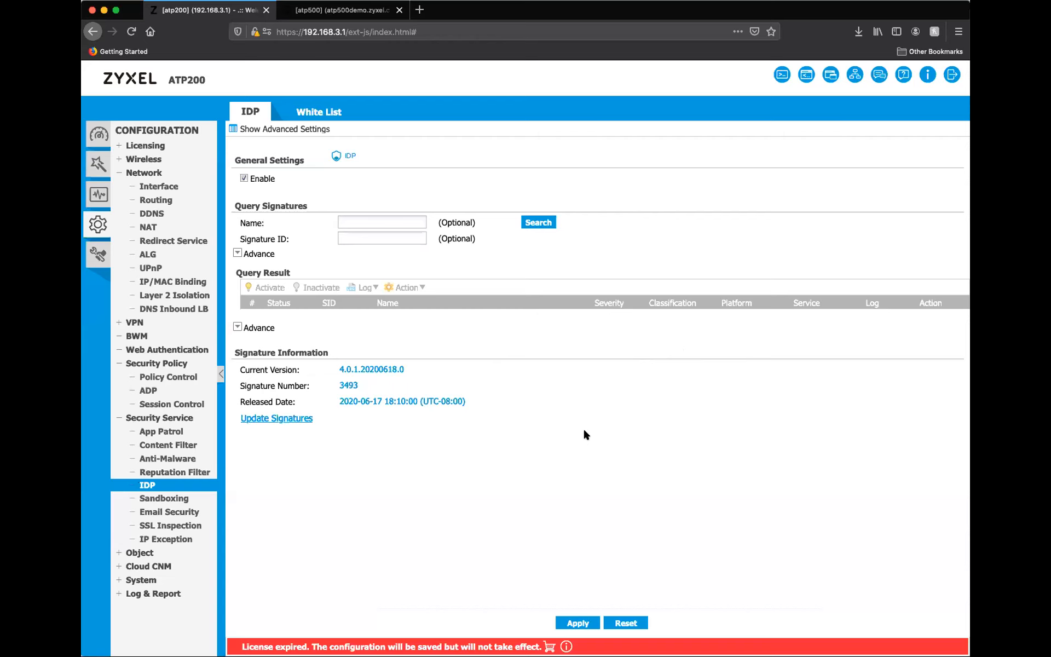
left_click(178, 460)
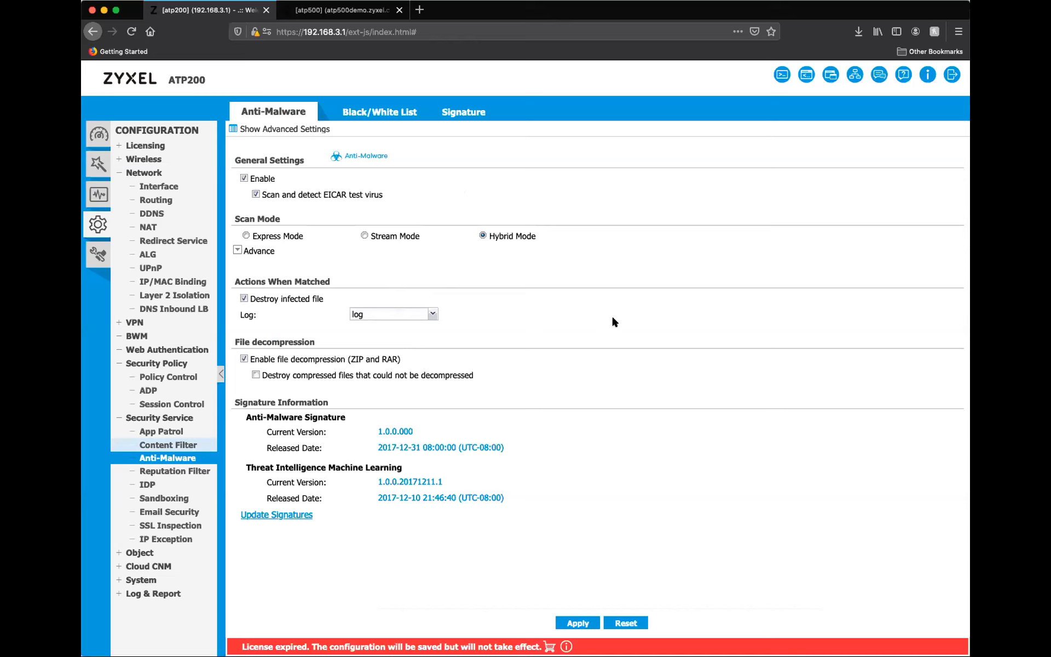
left_click(144, 485)
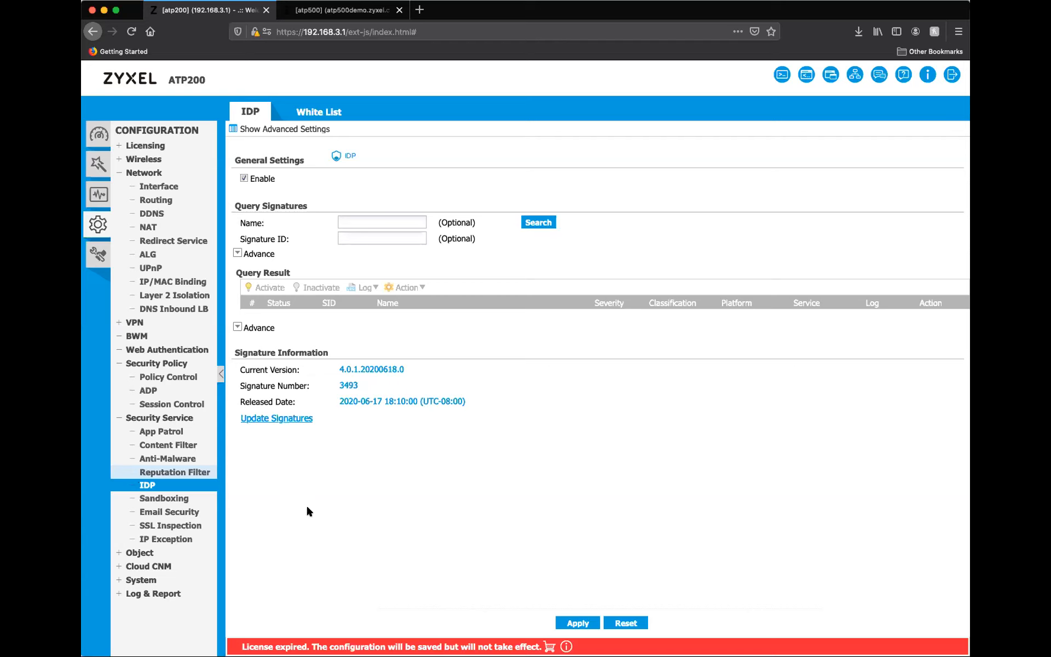
Enable Sandboxing and acknowledge its Terms of Use.
left_click(173, 502)
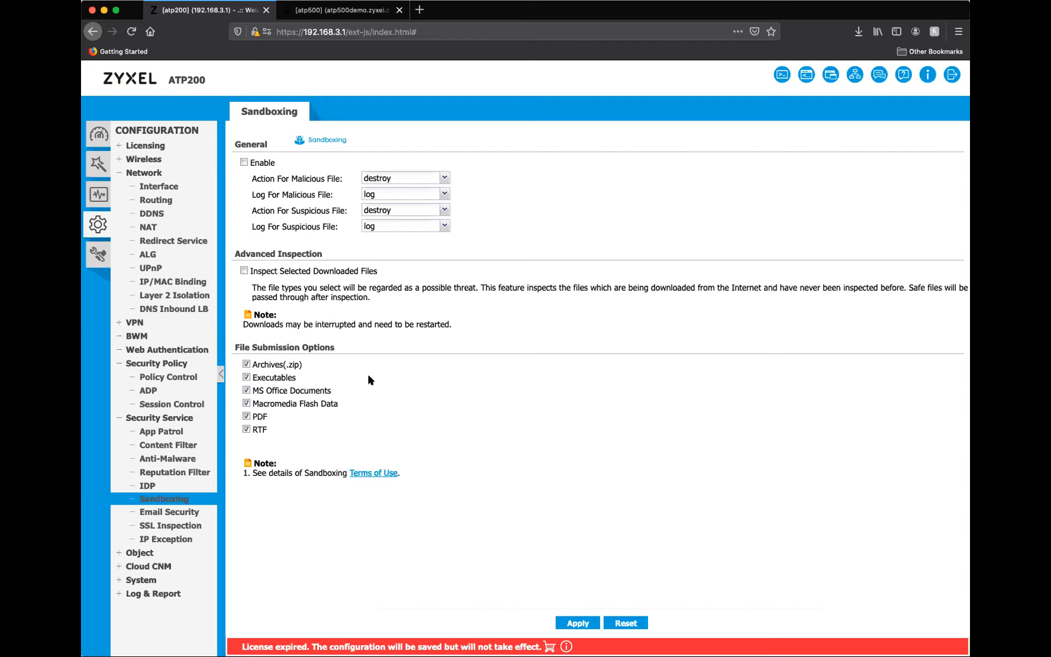
left_click(244, 162)
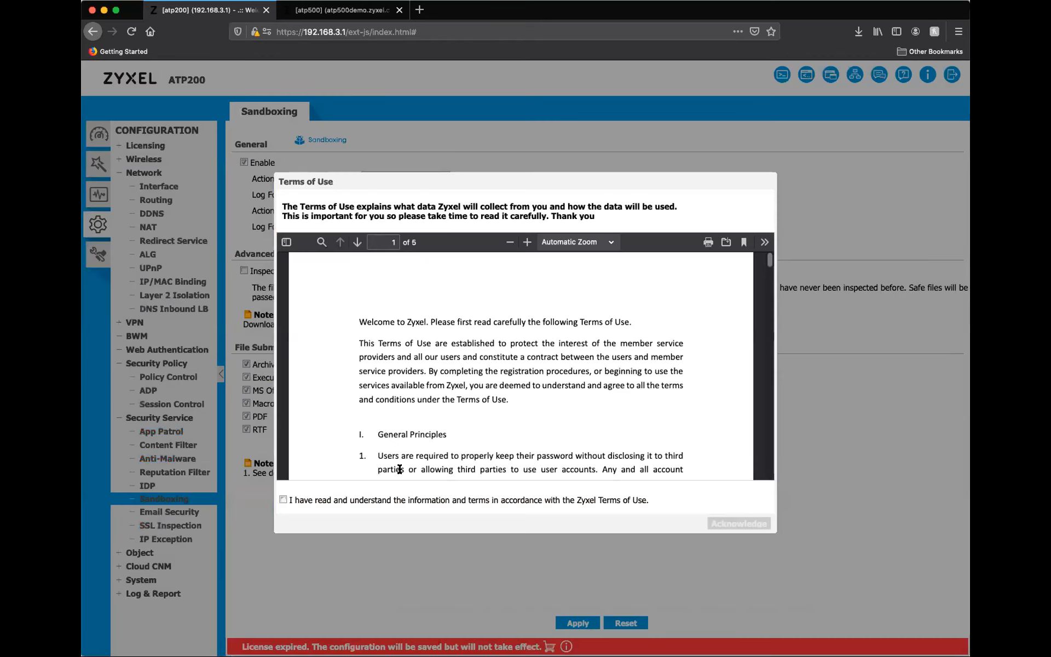
left_click(283, 500)
left_click(748, 525)
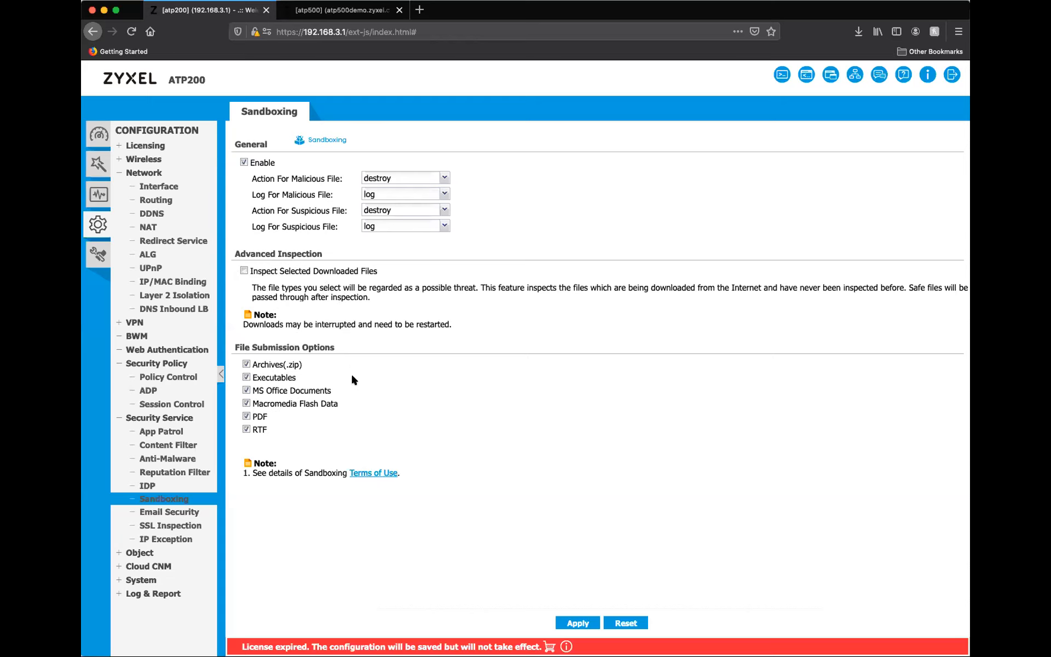
Examine the Email Security settings, including the advanced query timeout and DNSBL options and a blank DNSBL domain entry.
left_click(178, 512)
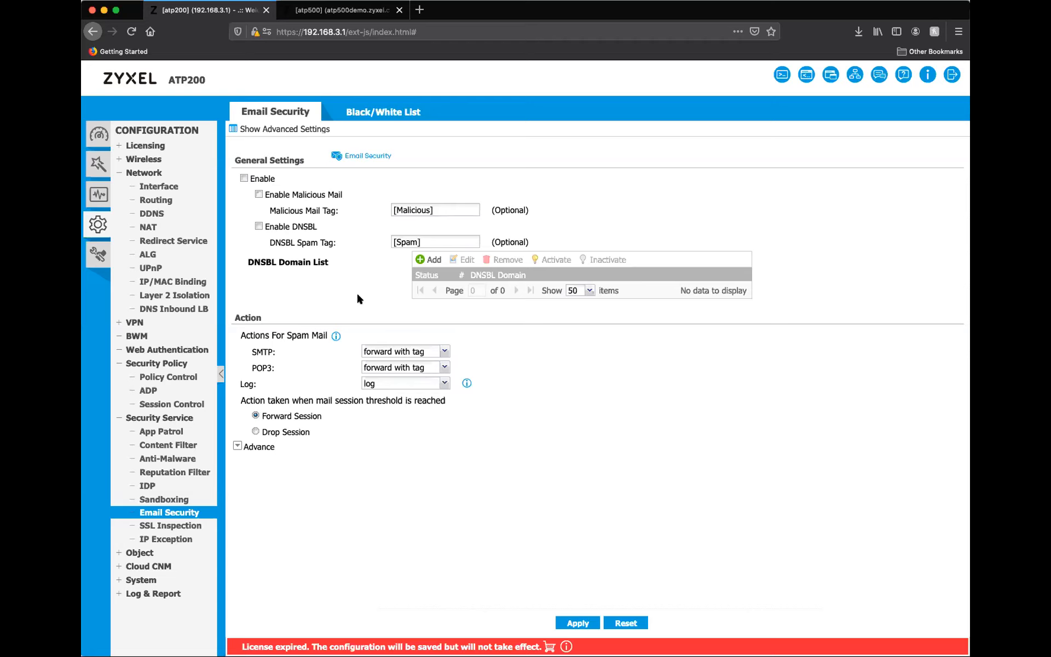
left_click(363, 115)
left_click(271, 114)
left_click(293, 129)
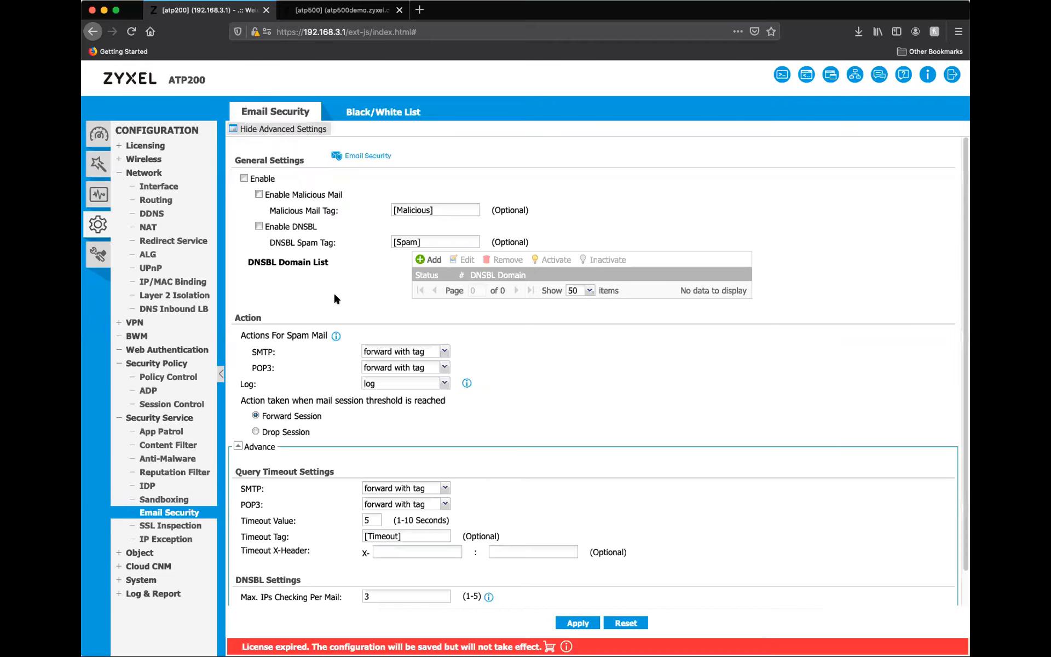
scroll(330, 328, "down", 1)
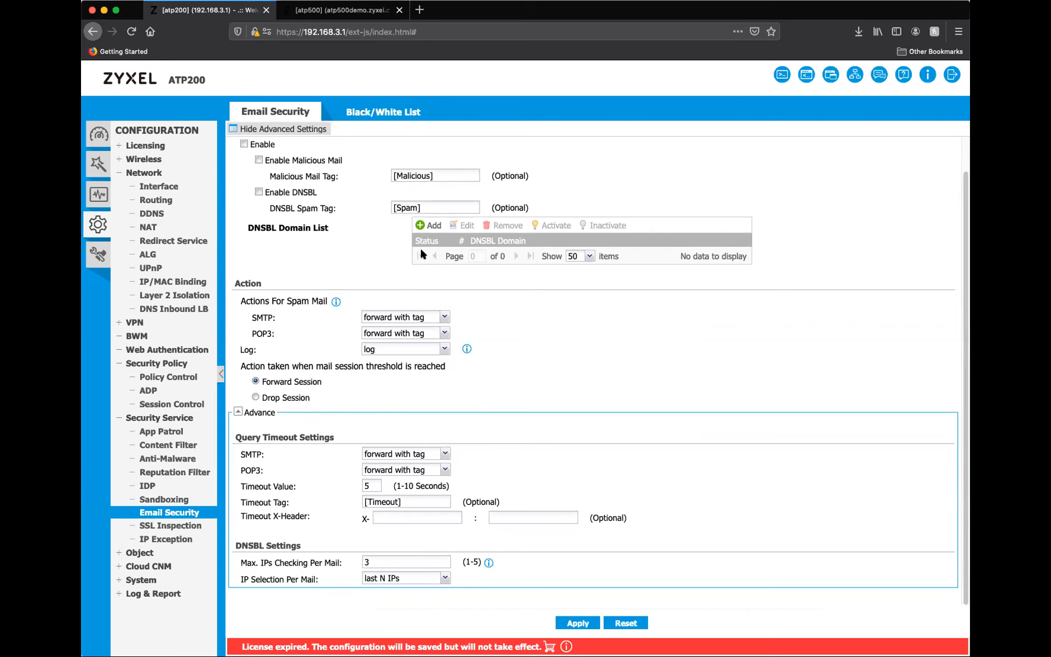
left_click(429, 225)
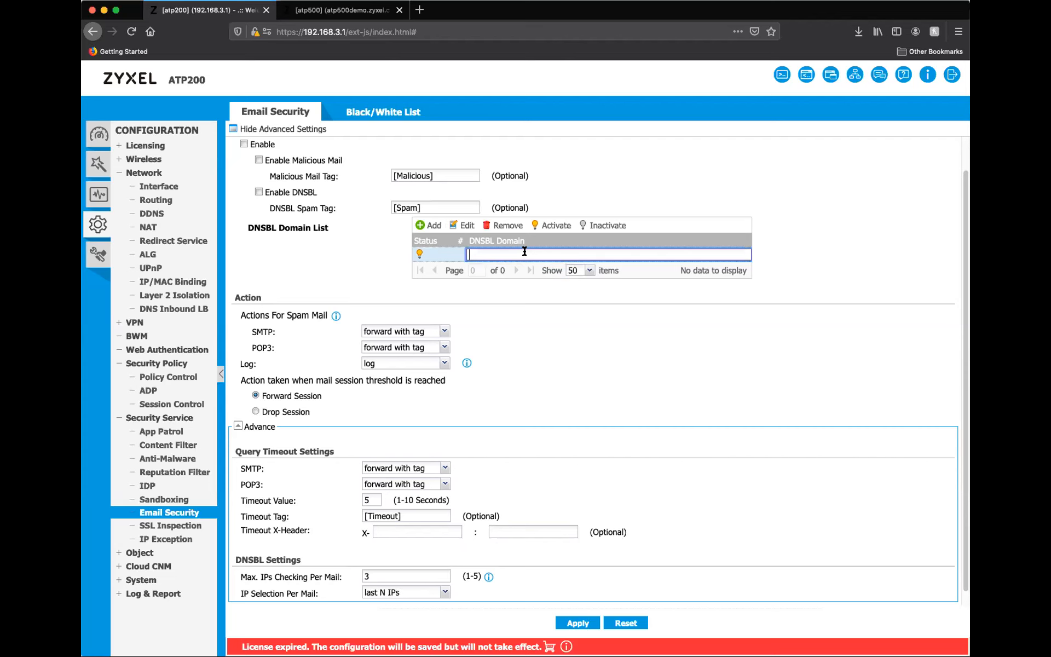
scroll(349, 382, "up", 2)
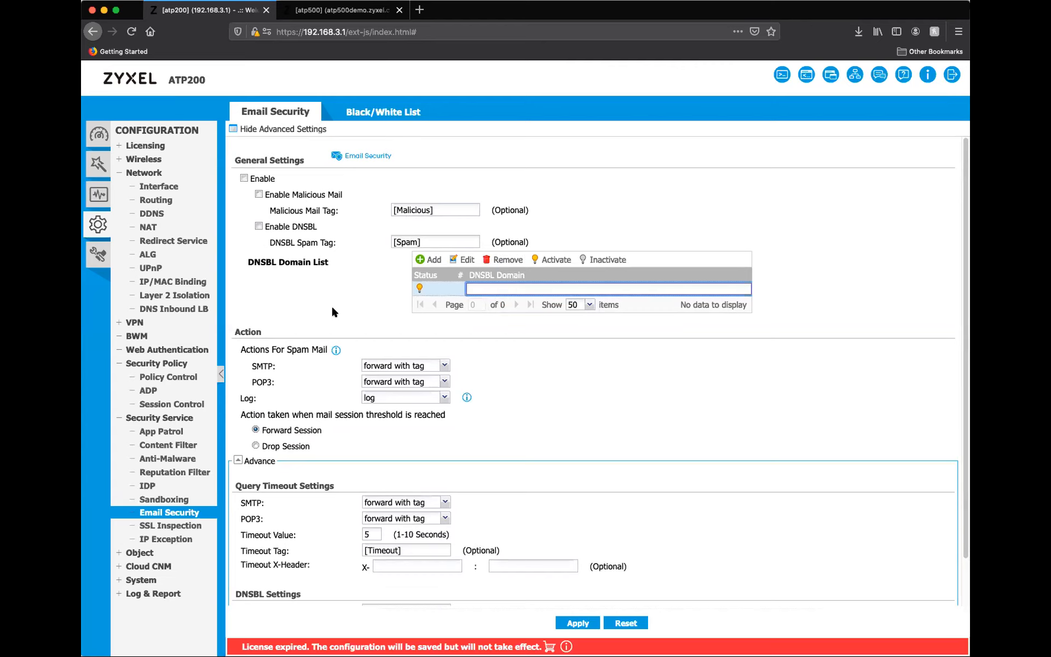
scroll(362, 312, "down", 1)
scroll(362, 313, "down", 3)
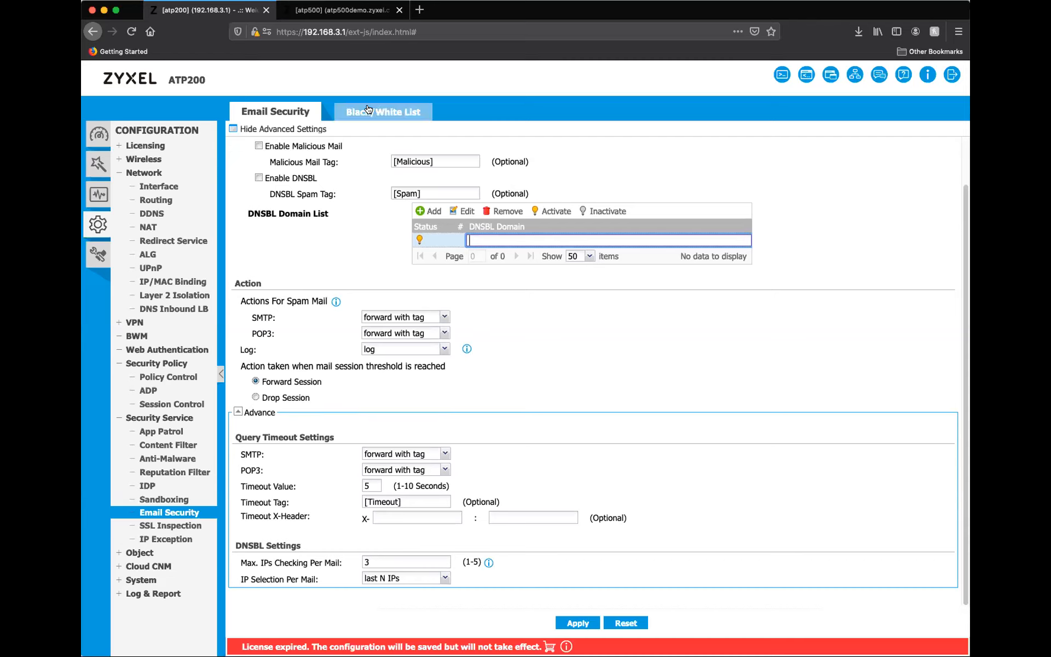
View the SSL Inspection profile page and open the IPv4 exception list.
left_click(182, 525)
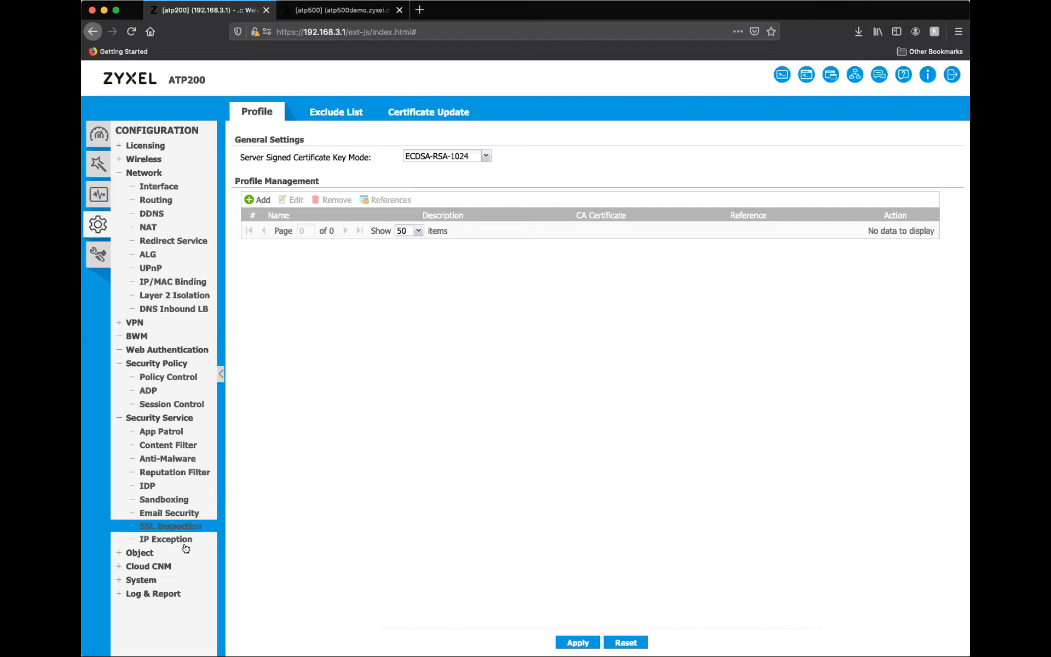
left_click(159, 541)
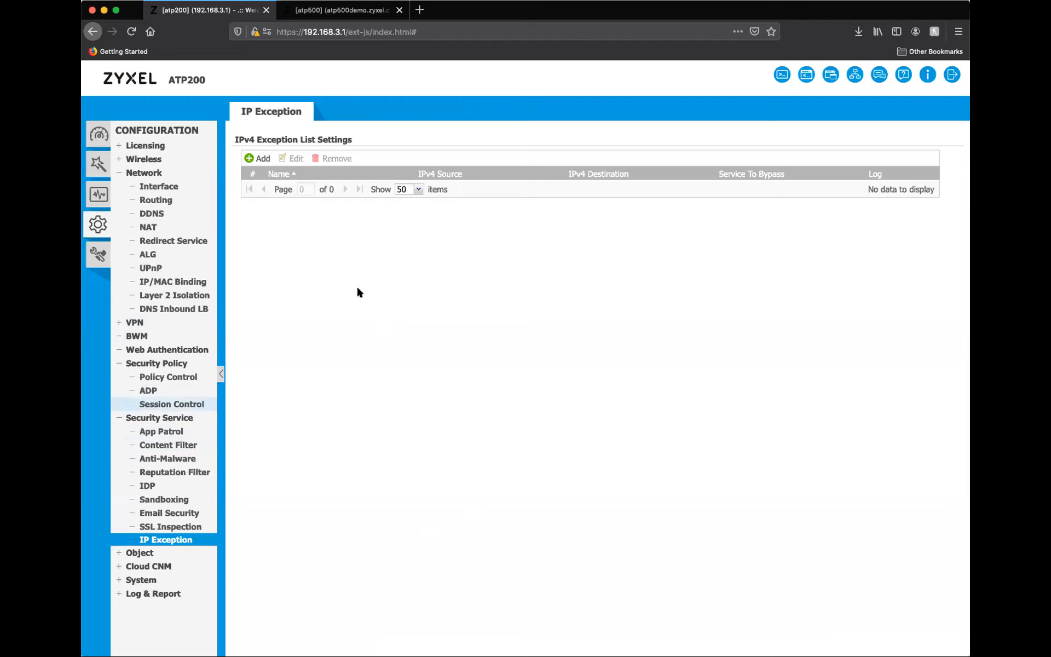
Start an IP exception with CEO_IP as its source, and close it without saving.
left_click(260, 159)
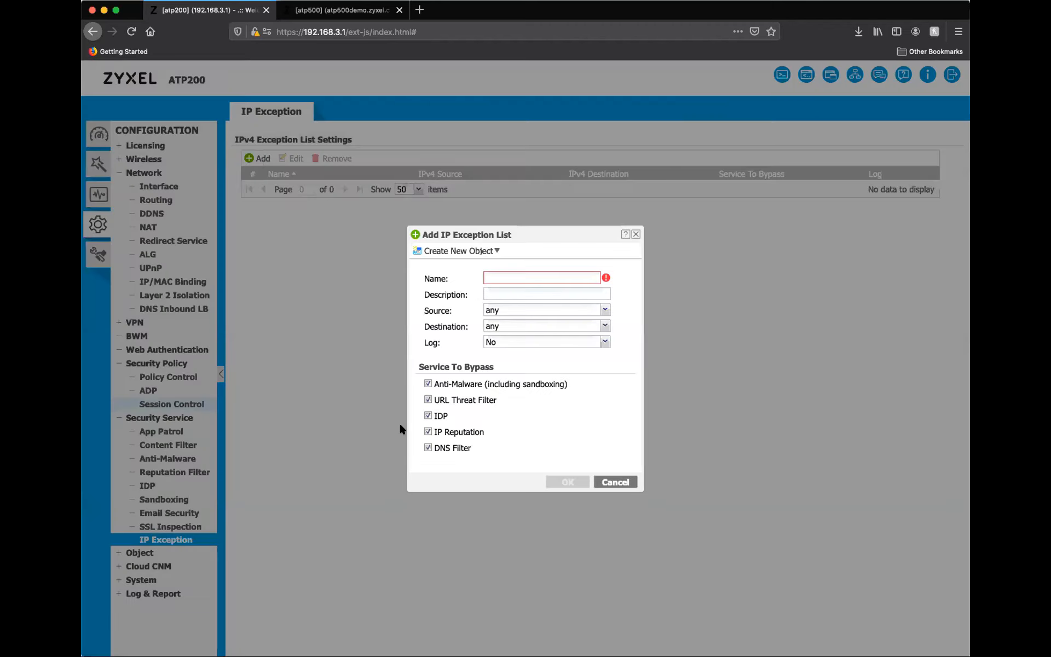
left_click(429, 383)
left_click(429, 399)
left_click(513, 277)
left_click(500, 309)
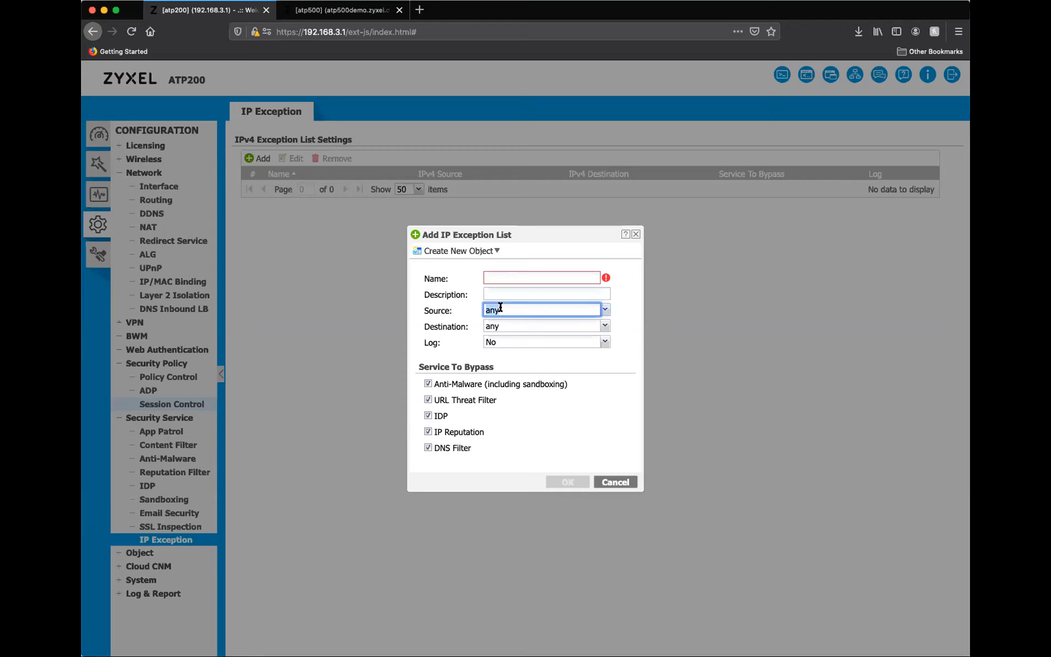
left_click(605, 310)
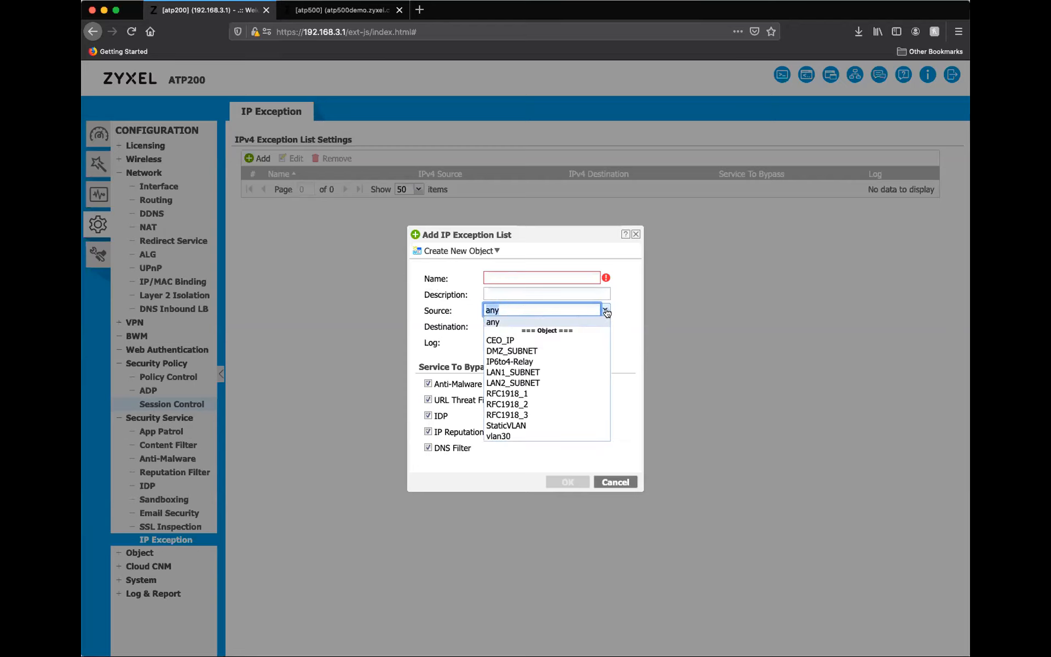
left_click(506, 344)
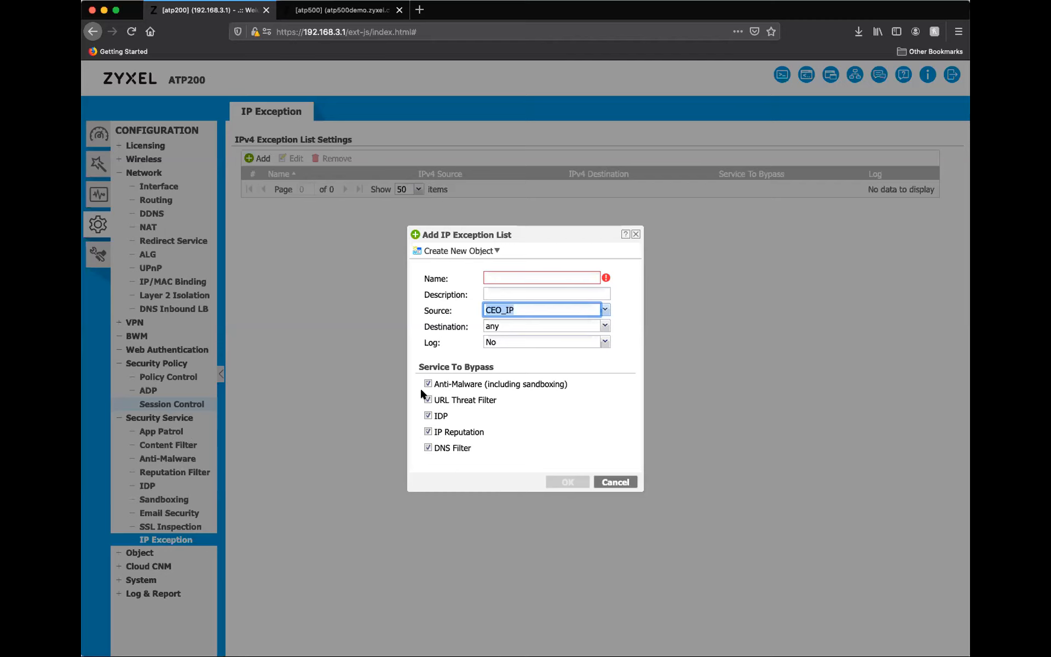
left_click(635, 235)
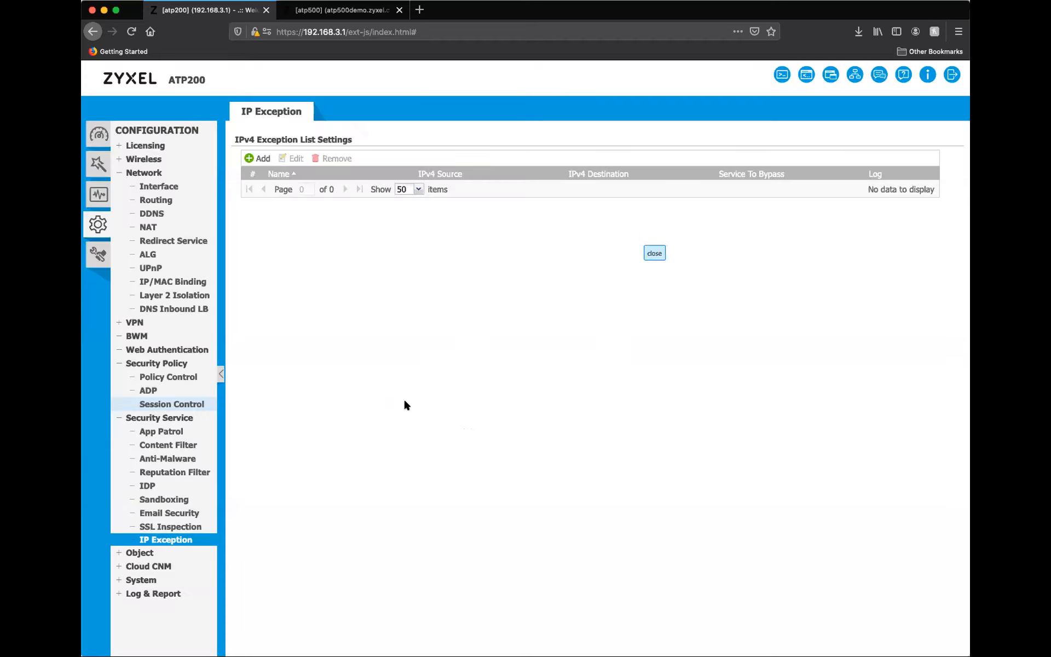
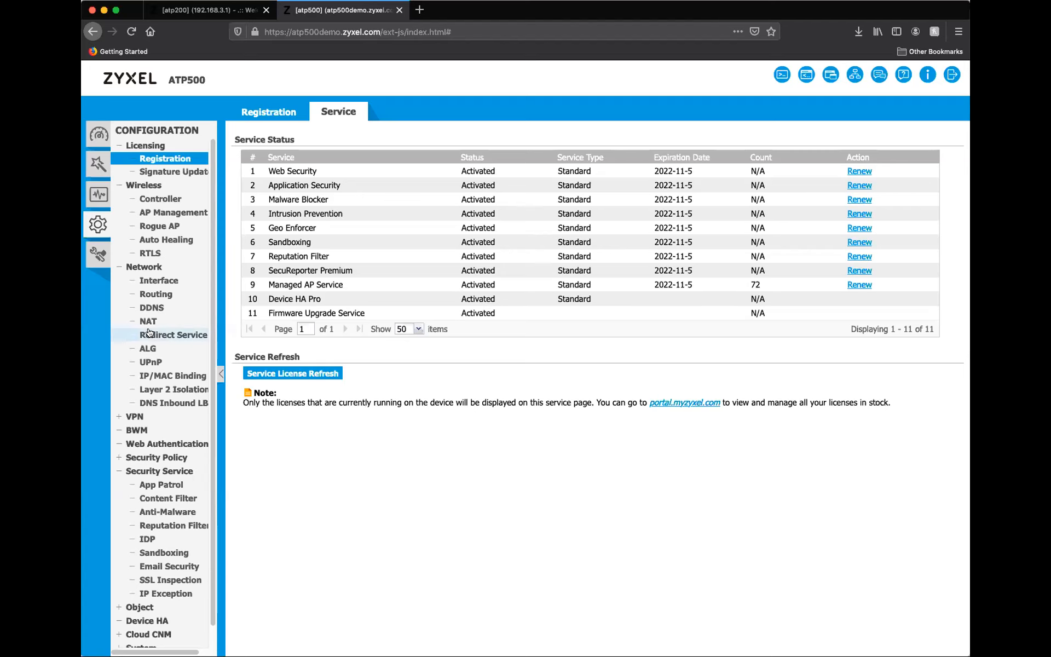
Switch to the ATP200 console, start a new App Patrol profile and query the Instant Messaging category's applications.
left_click(218, 17)
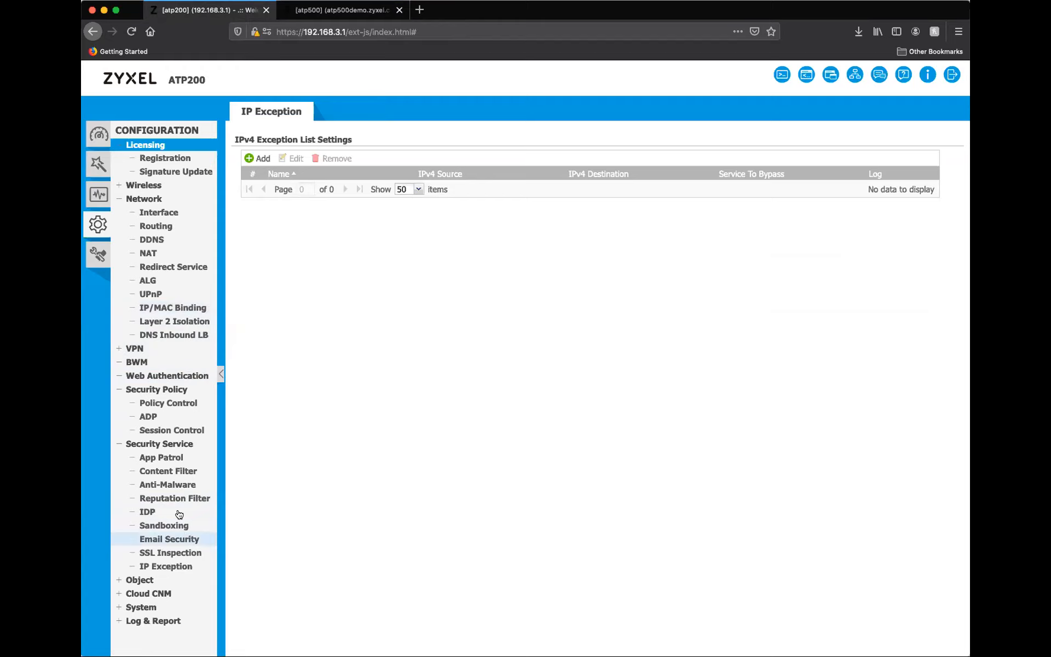
left_click(167, 453)
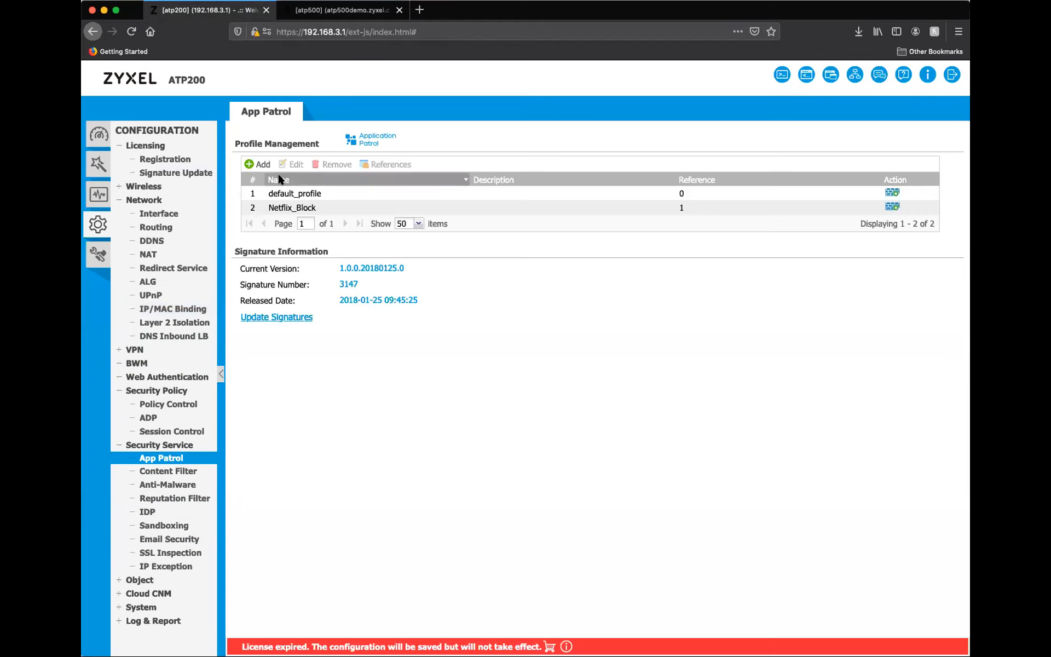
left_click(255, 166)
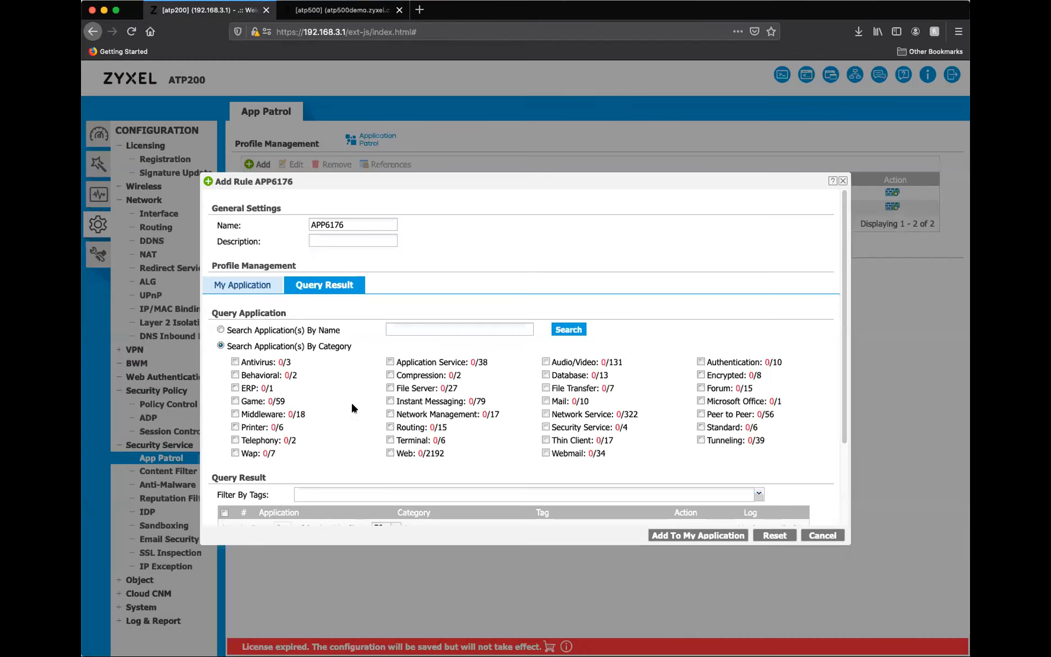
left_click(388, 400)
scroll(369, 382, "down", 6)
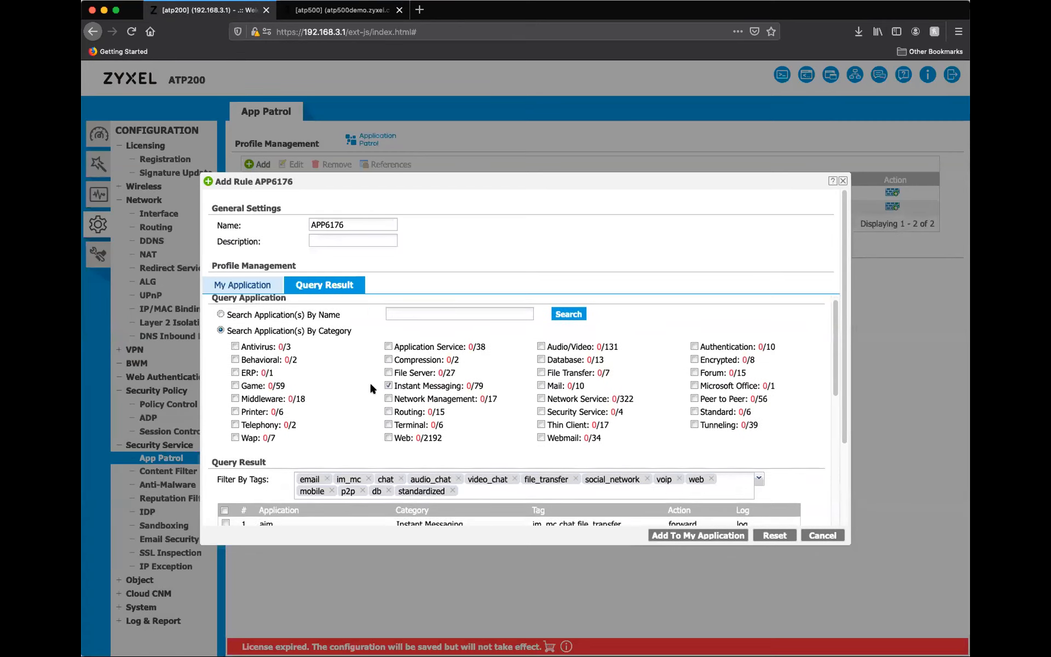
scroll(458, 357, "up", 2)
scroll(459, 360, "down", 7)
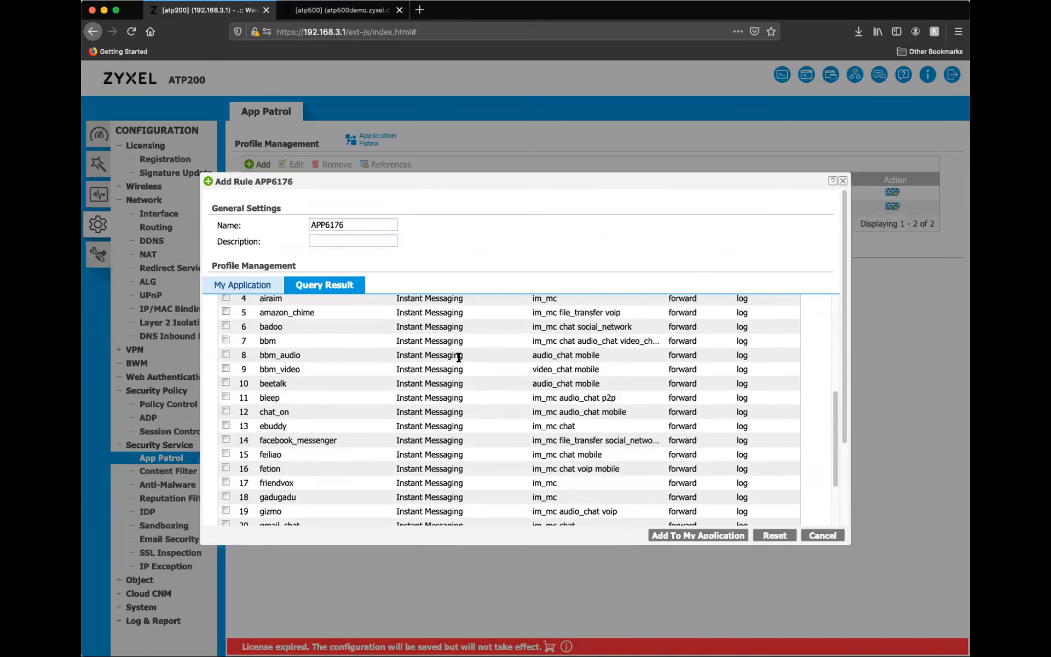
scroll(460, 383, "down", 4)
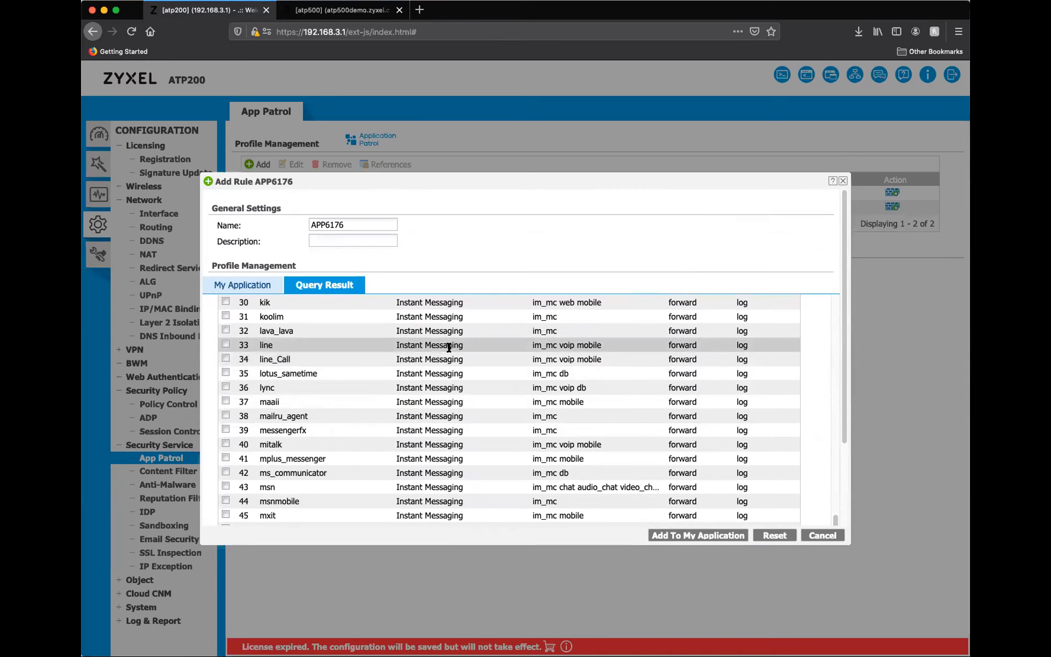
scroll(416, 358, "down", 3)
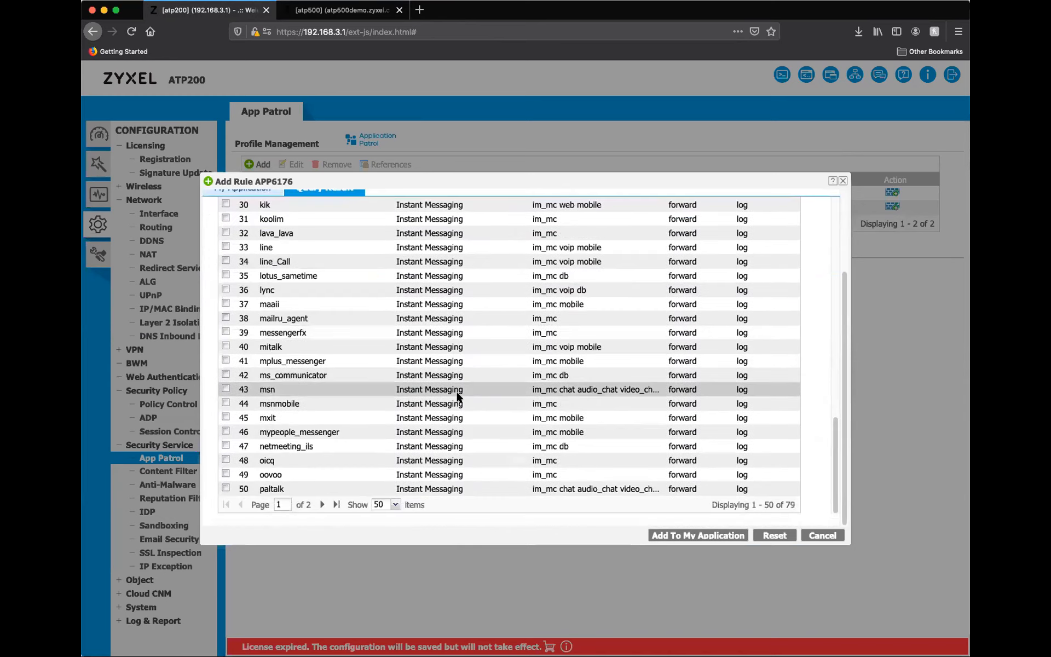
scroll(459, 394, "up", 5)
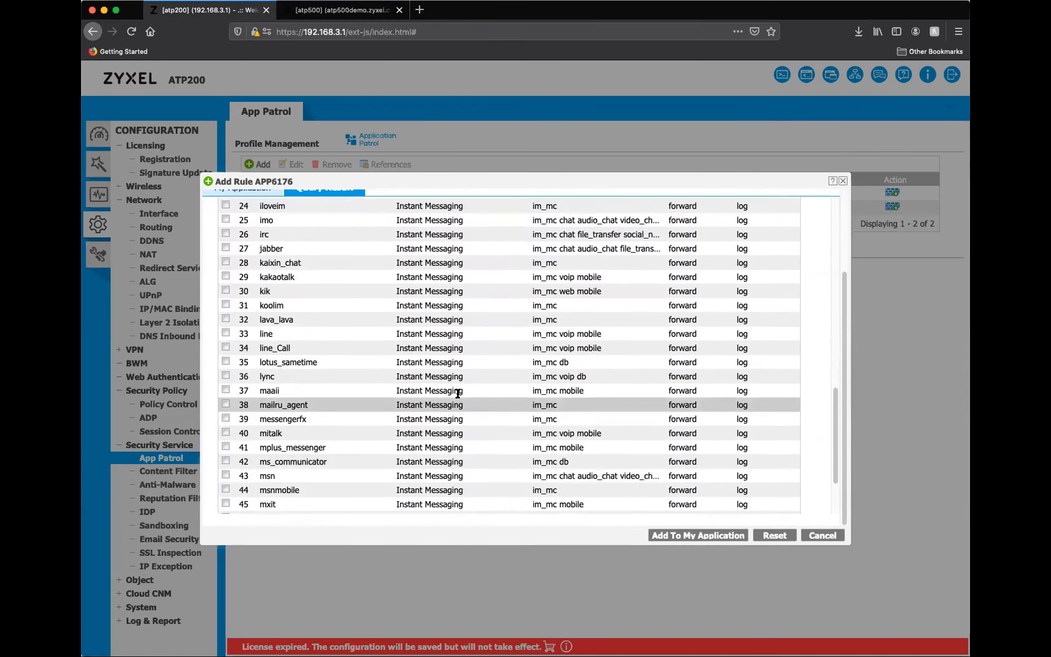
scroll(457, 393, "up", 7)
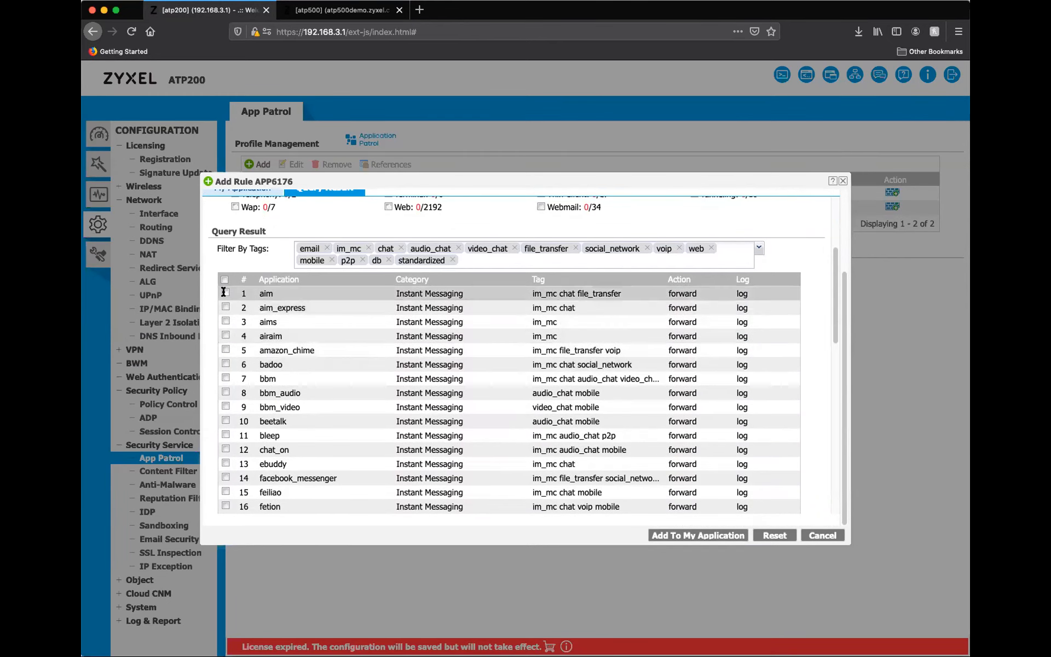
Add aim, aim_express, aims, airaim, bleep, chat_on and ebuddy from the query results to the profile's application rules.
left_click(225, 292)
left_click(225, 307)
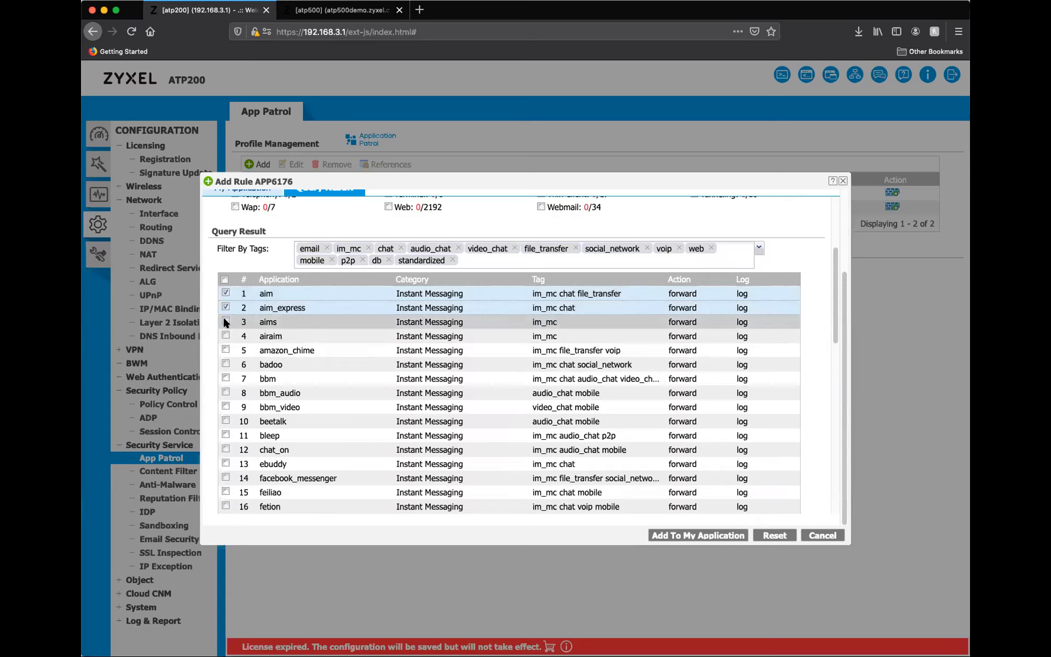
left_click(225, 322)
left_click(225, 336)
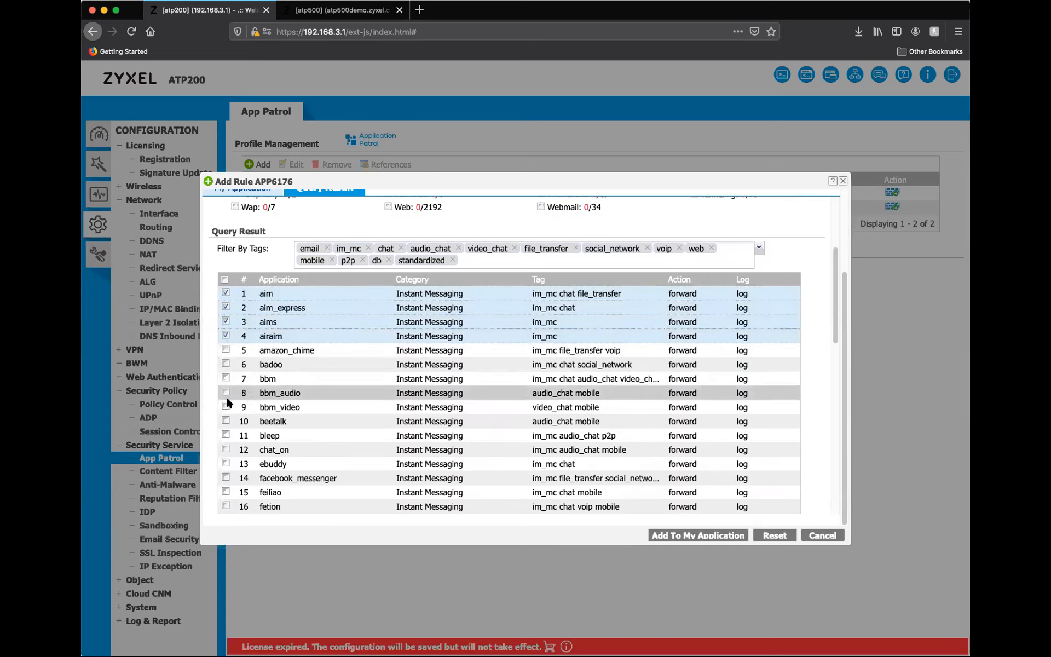
left_click(225, 434)
left_click(225, 448)
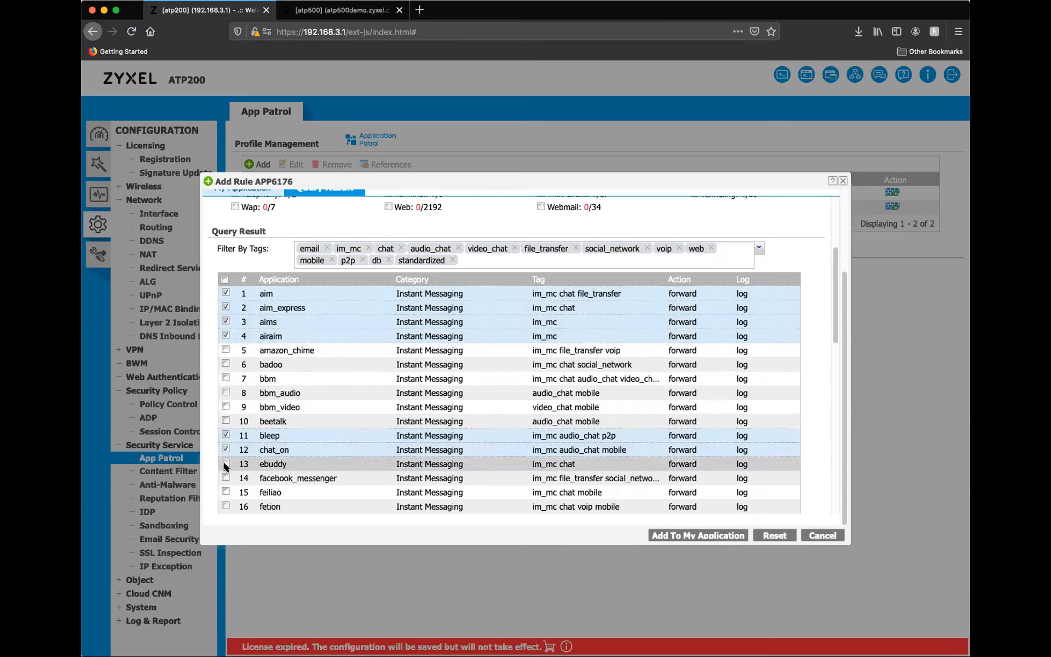
left_click(225, 464)
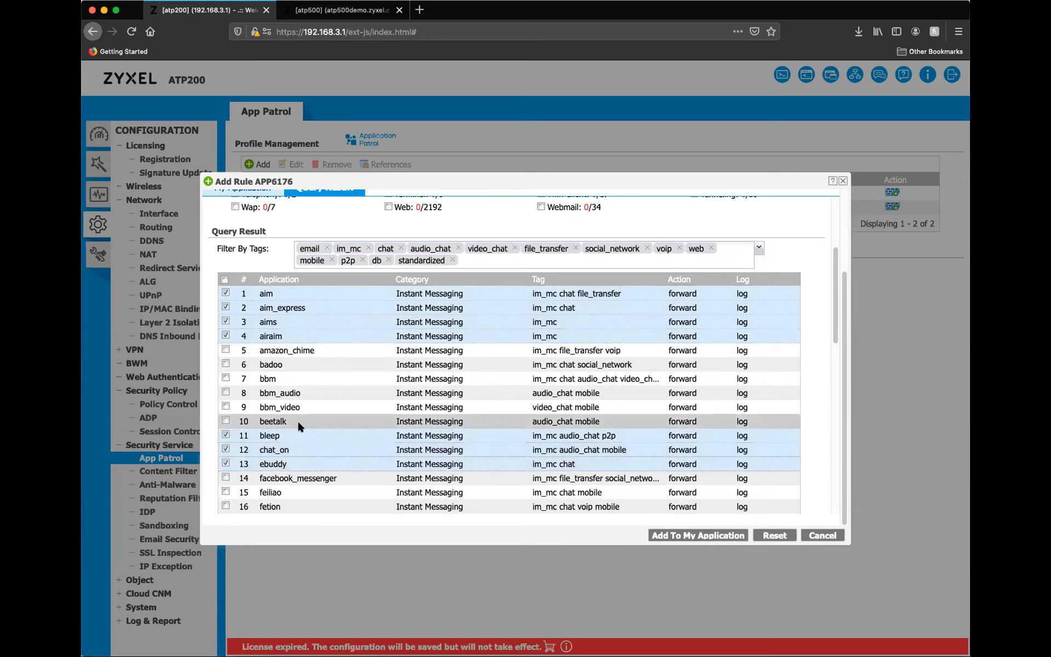
left_click(697, 535)
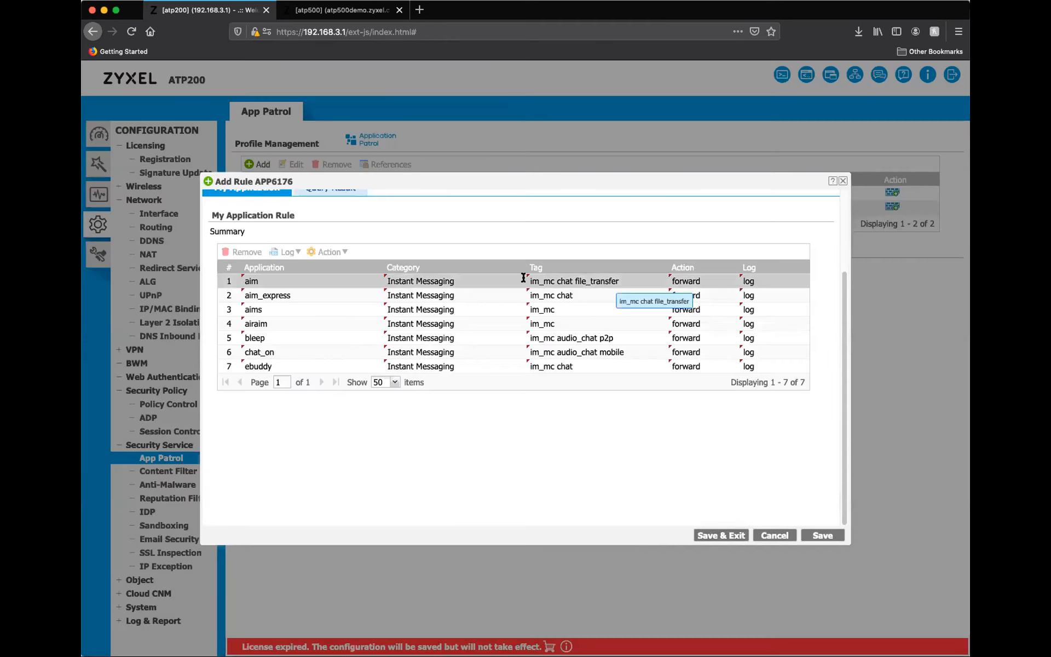
Set the action of all applications in the profile to drop, and discard the profile without saving.
left_click(468, 279)
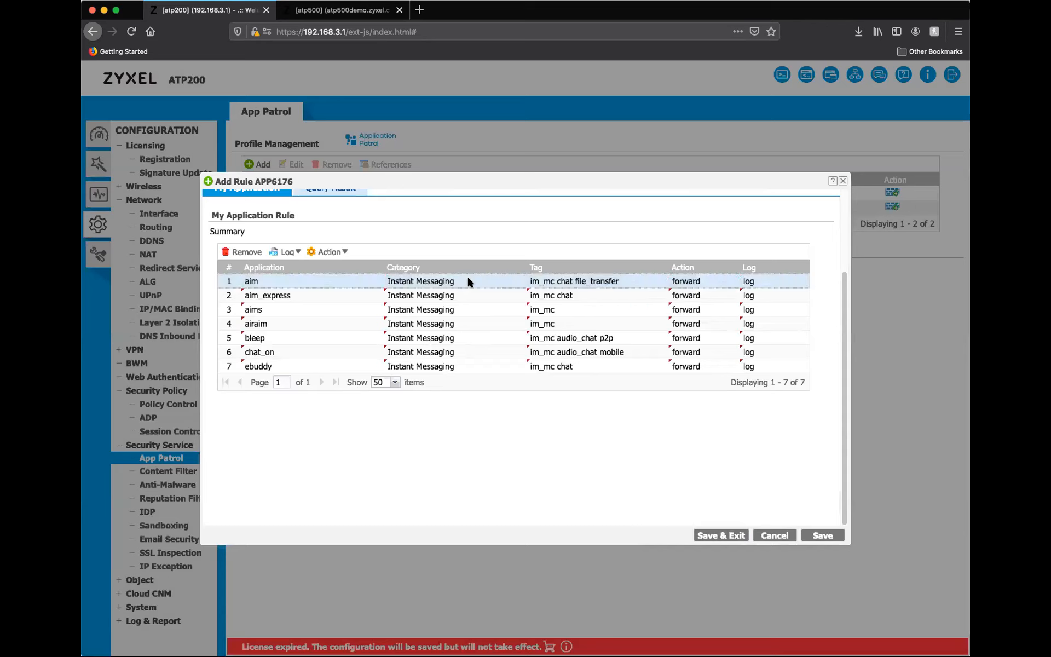
key("shift+Down")
key("shift+Down")
key("shift+Down")
key("shift+Down")
key("shift+Down")
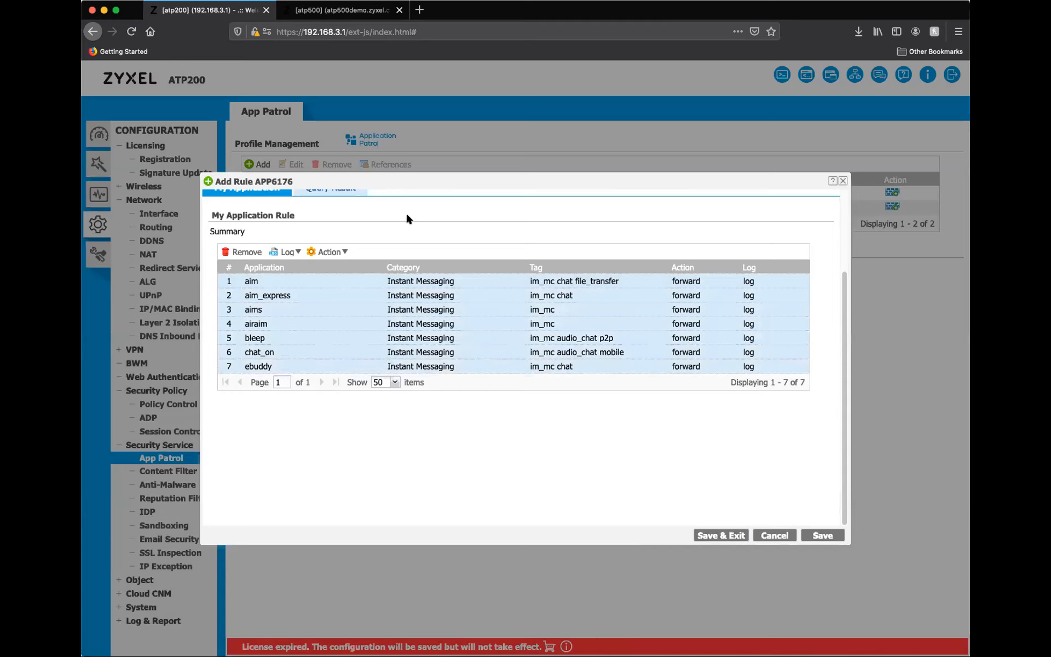
left_click(335, 253)
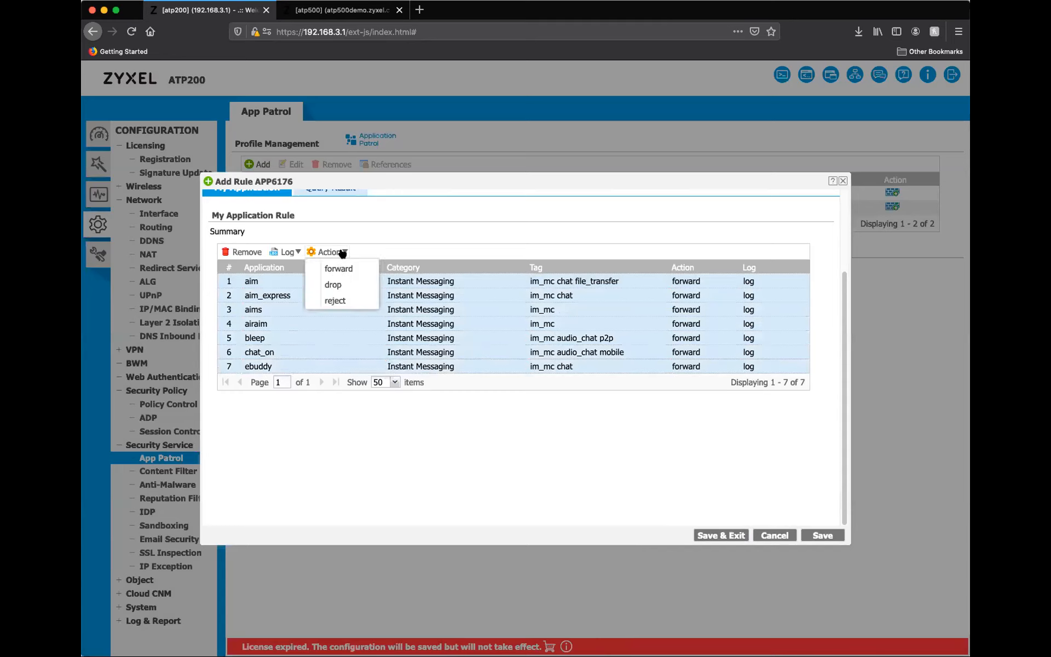
left_click(361, 284)
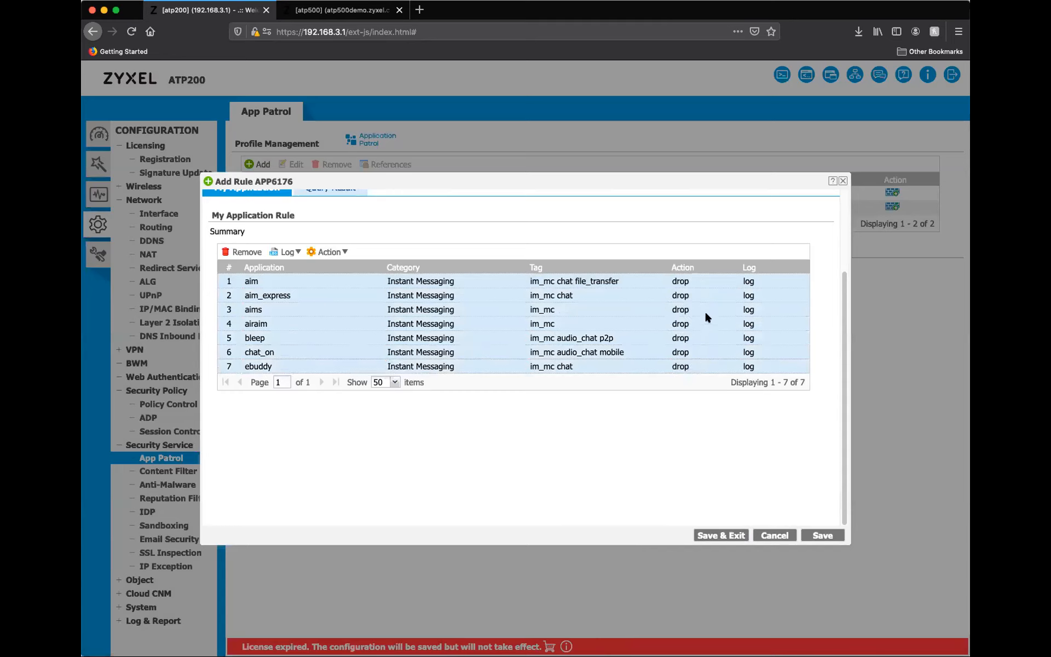
scroll(555, 327, "up", 3)
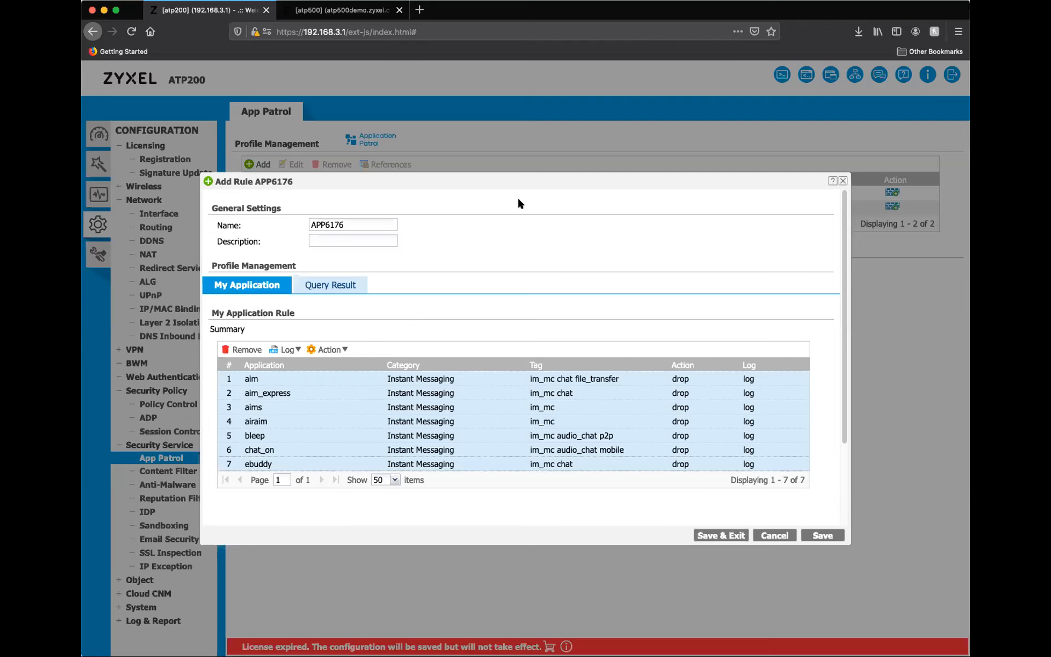
left_click(774, 535)
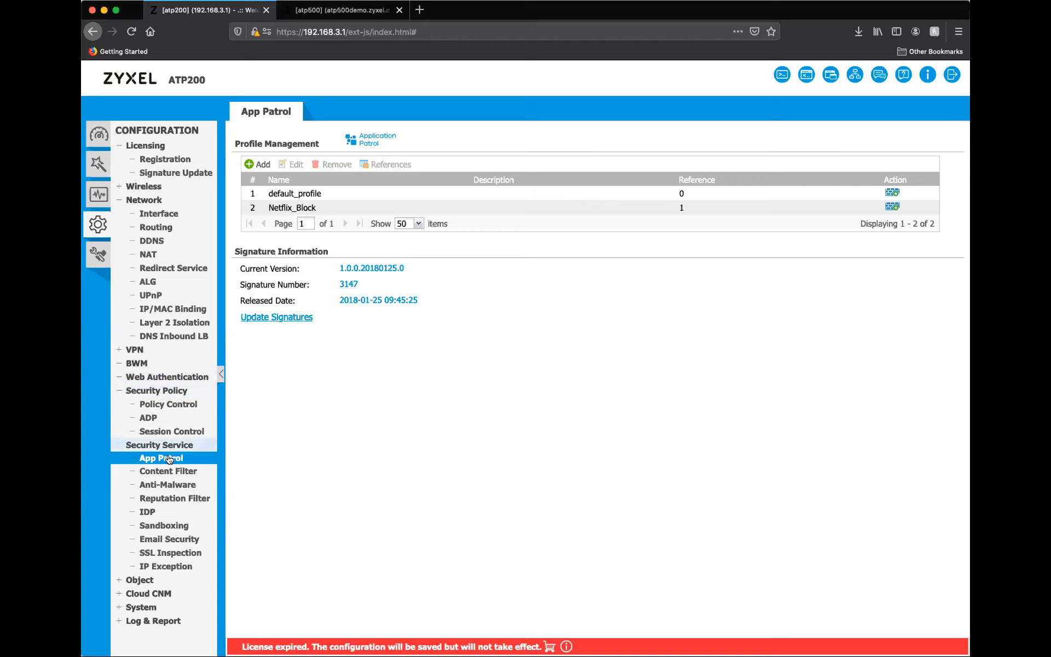
Review the policy control rules, the port roles, the VLAN interfaces and the content filter profiles.
left_click(171, 405)
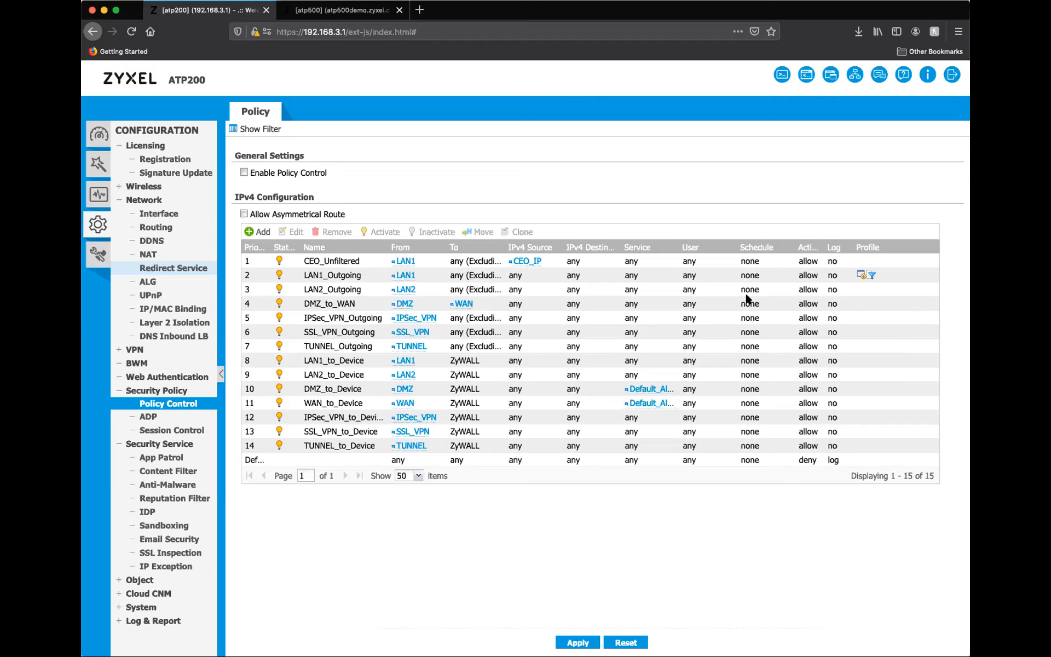
left_click(210, 213)
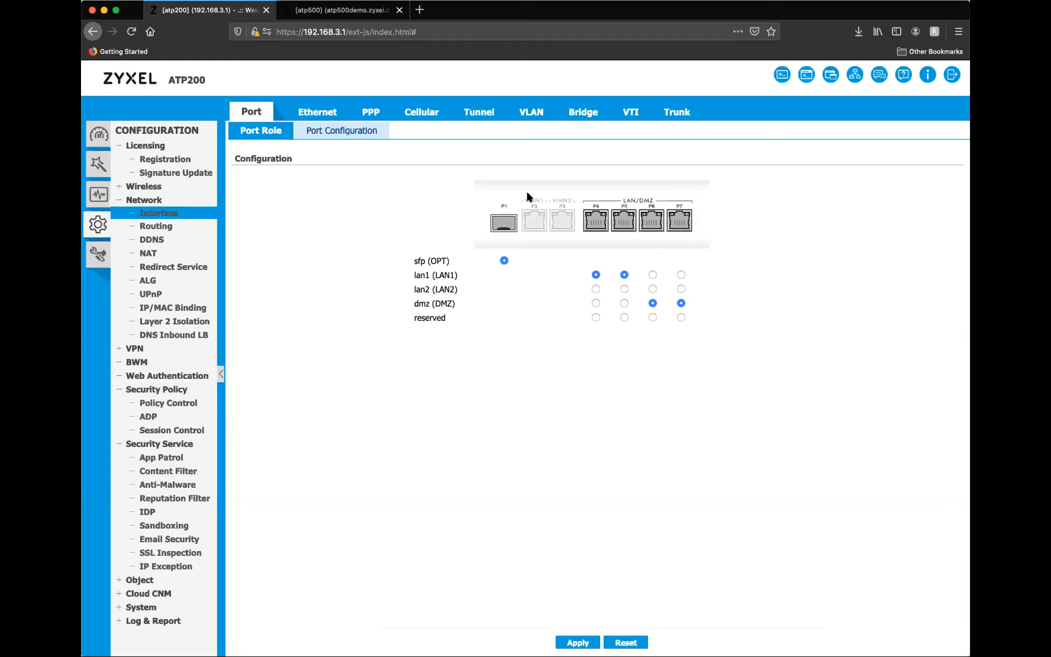
left_click(531, 112)
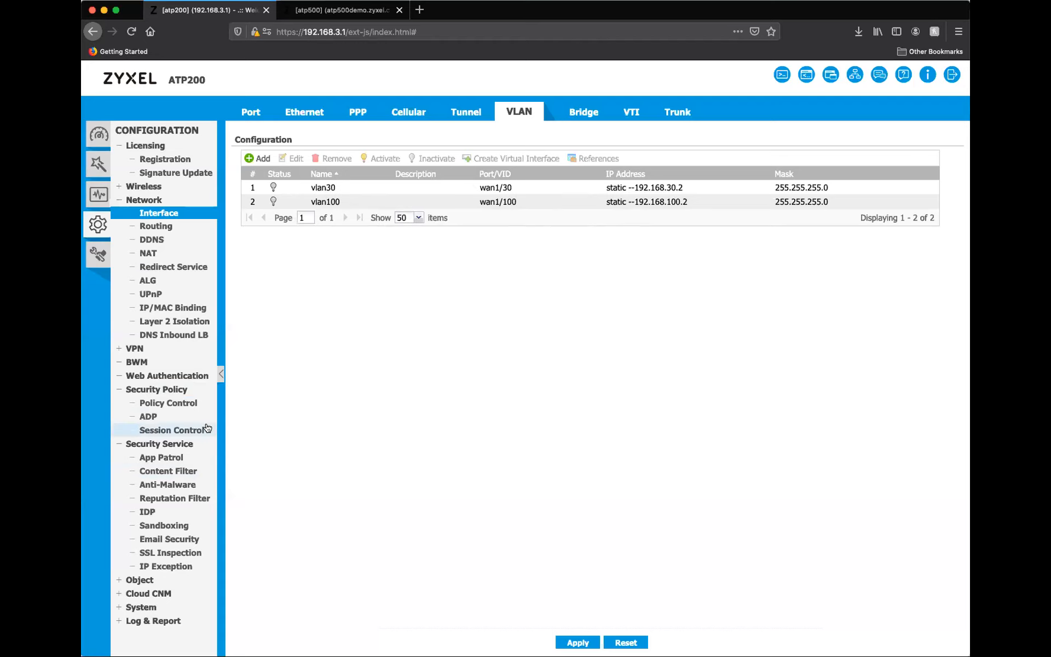
left_click(173, 472)
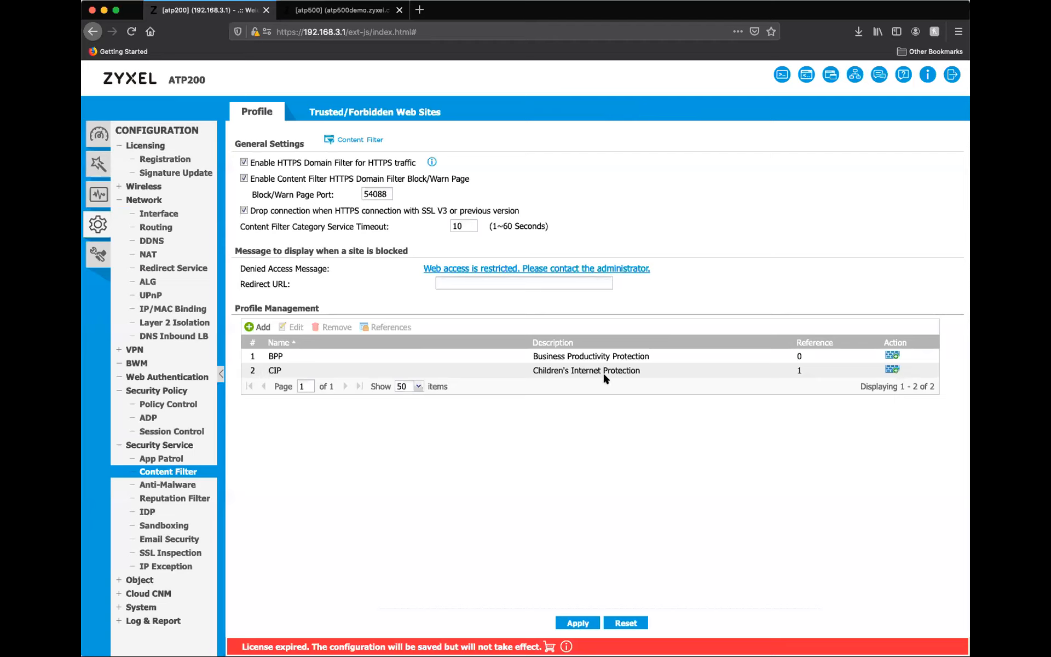
Start a new IPv4 policy control rule named Kids_Policy with vlan30 as its source.
left_click(172, 404)
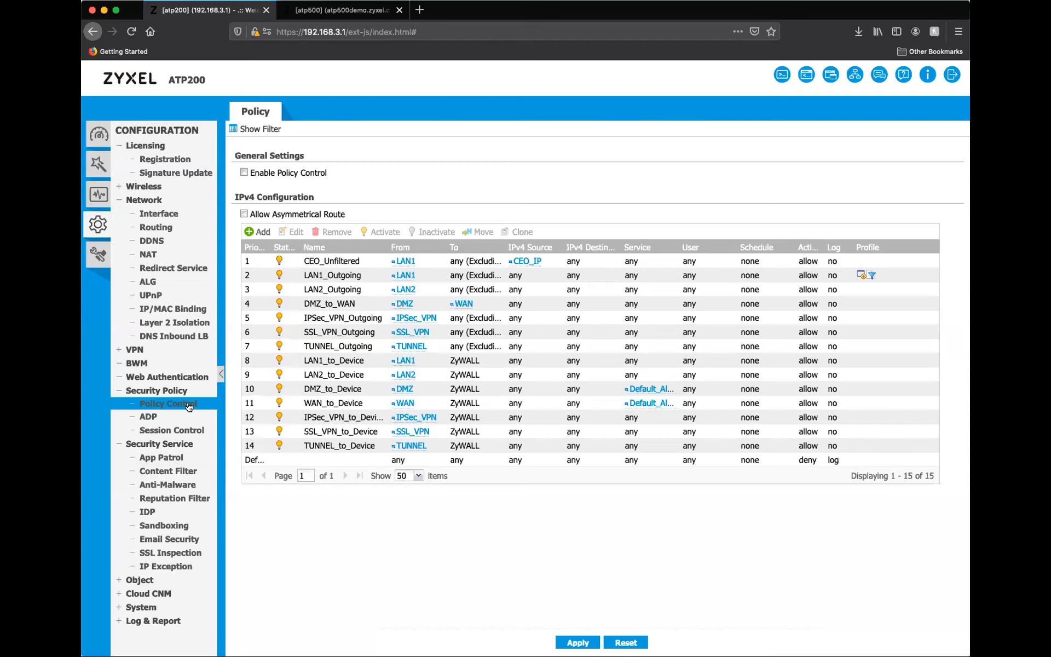
left_click(260, 233)
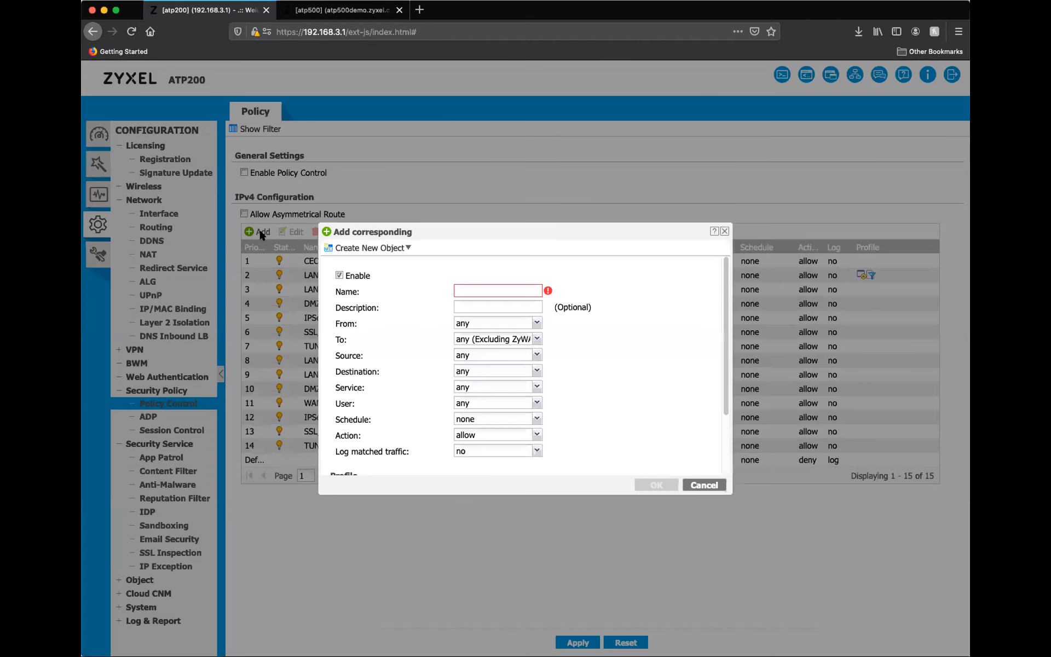
left_click(467, 290)
type("Kids")
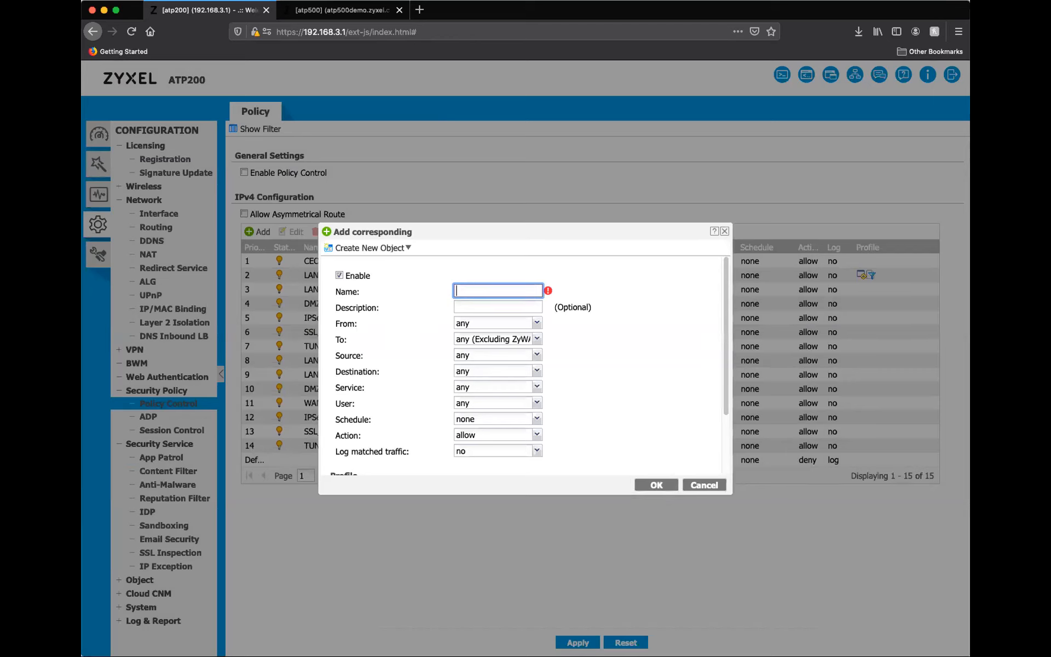
type("_Policy")
left_click(536, 356)
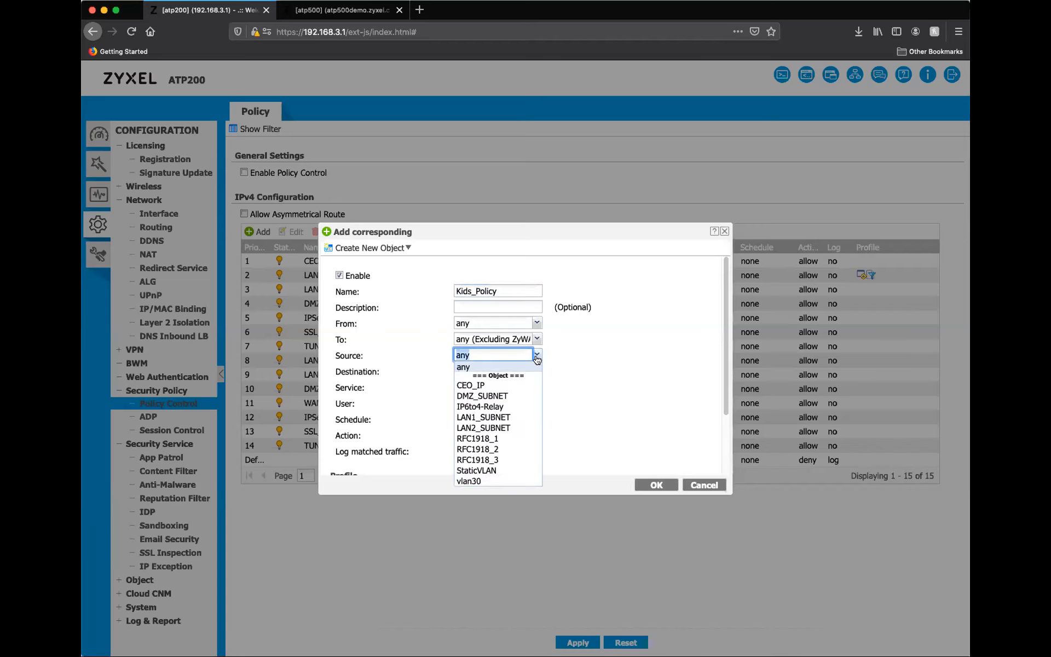
left_click(481, 481)
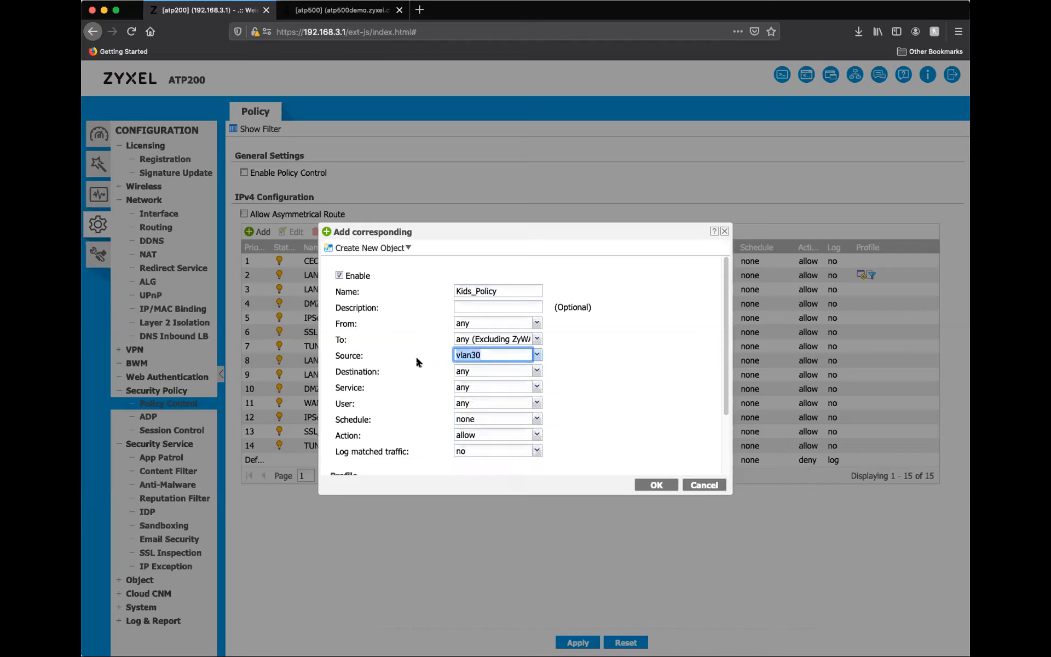
Assign the CIP content filter profile to the Kids_Policy rule and review the rule's settings.
scroll(415, 355, "down", 3)
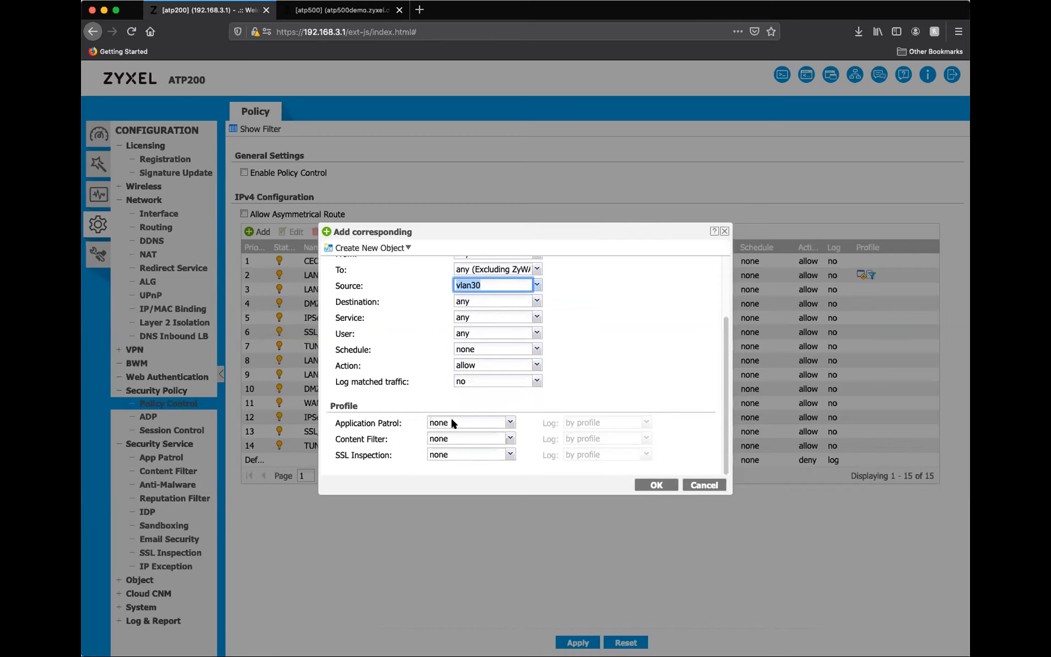
left_click(515, 438)
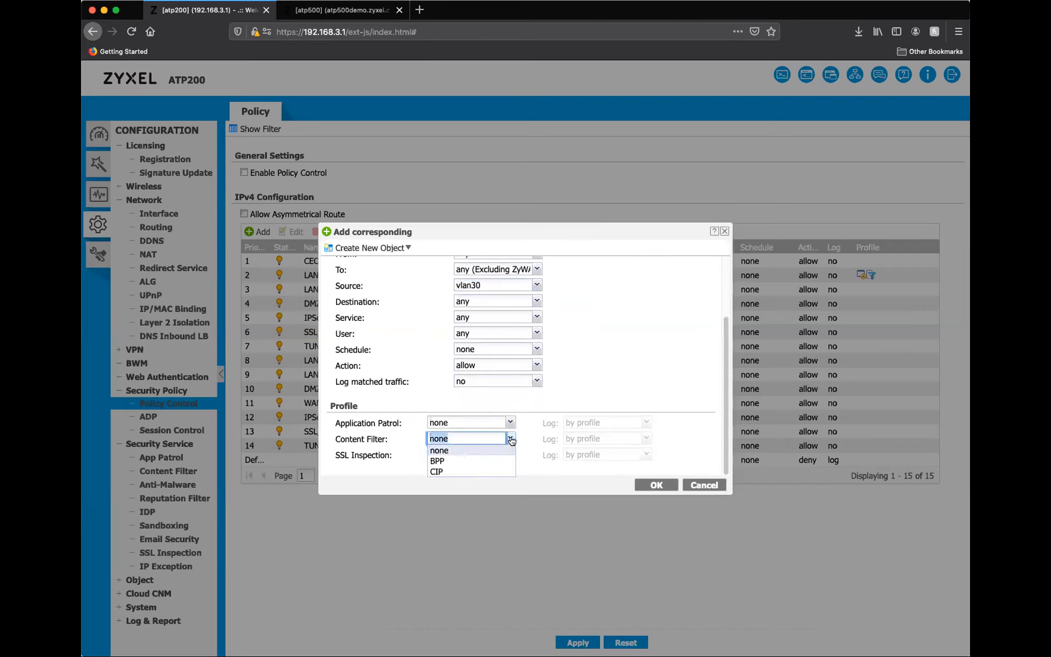
left_click(437, 472)
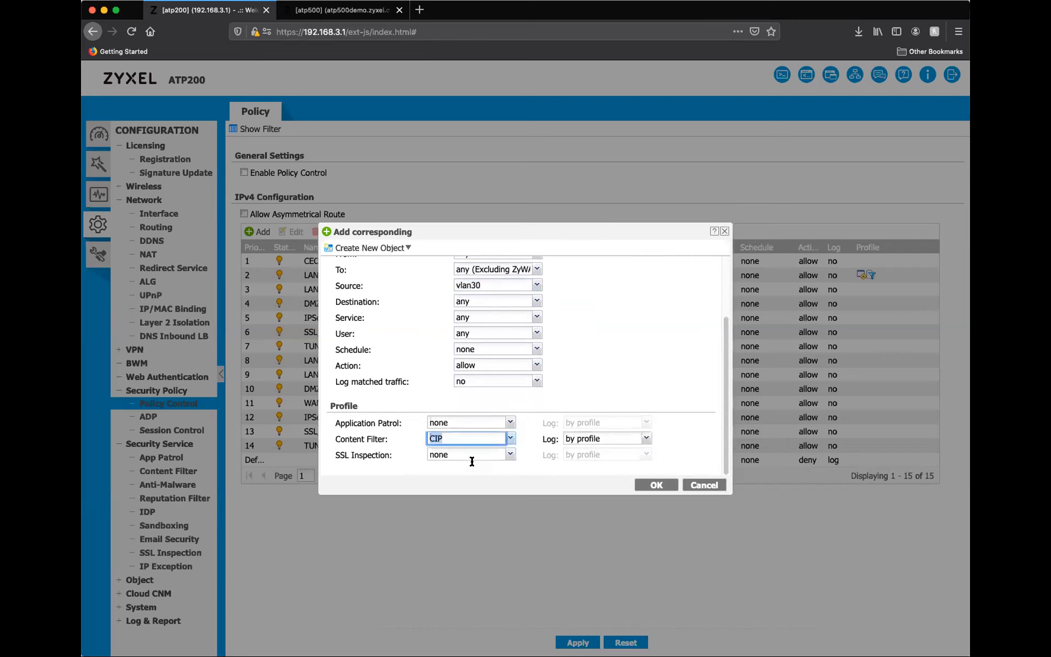
left_click(510, 438)
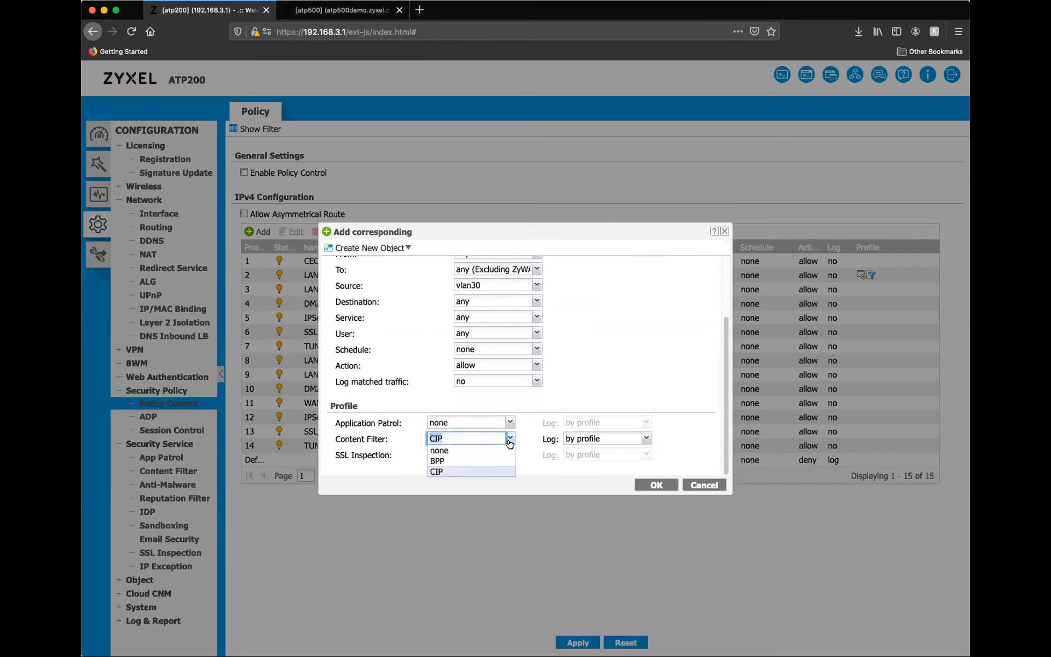
left_click(491, 471)
scroll(573, 374, "up", 3)
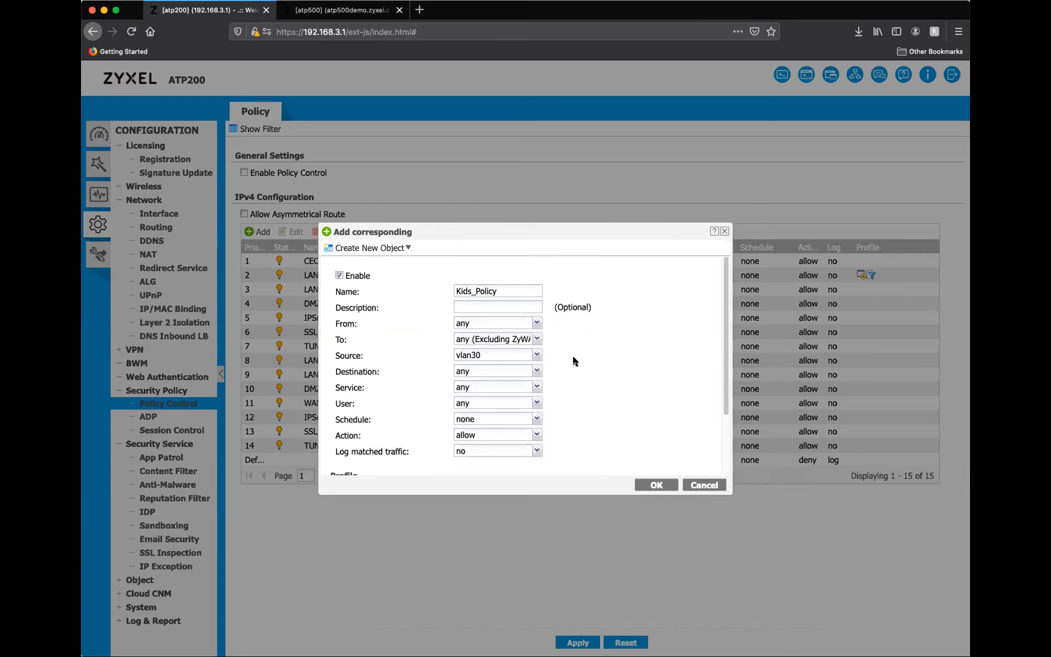
scroll(573, 354, "down", 3)
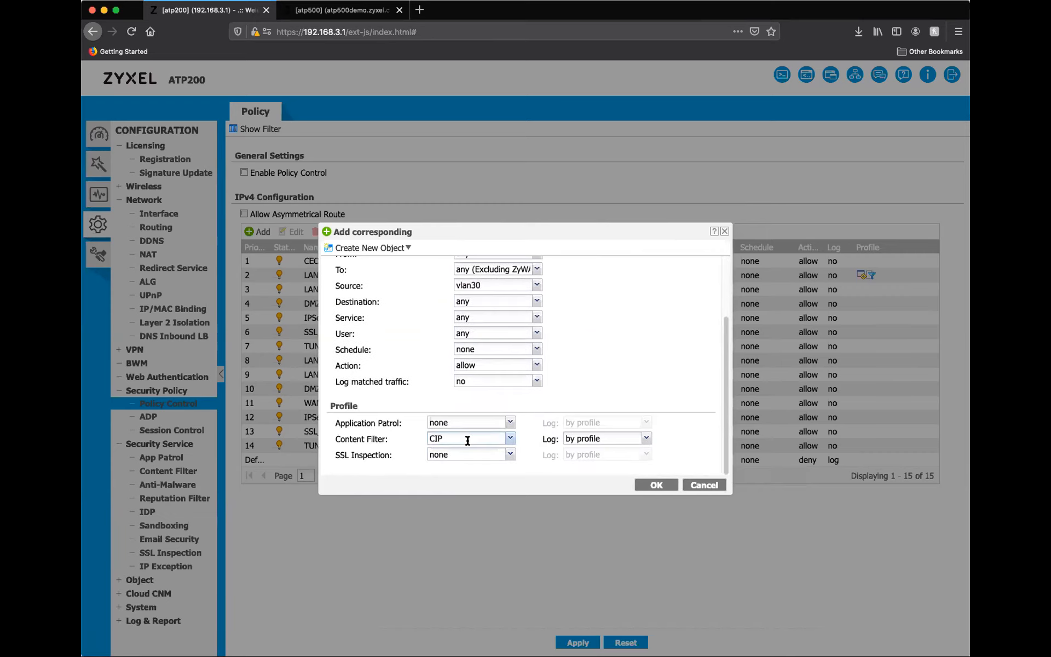
Check the Application Patrol profile choices for the Kids_Policy rule, and discard the rule without saving.
left_click(510, 423)
left_click(545, 402)
left_click(696, 485)
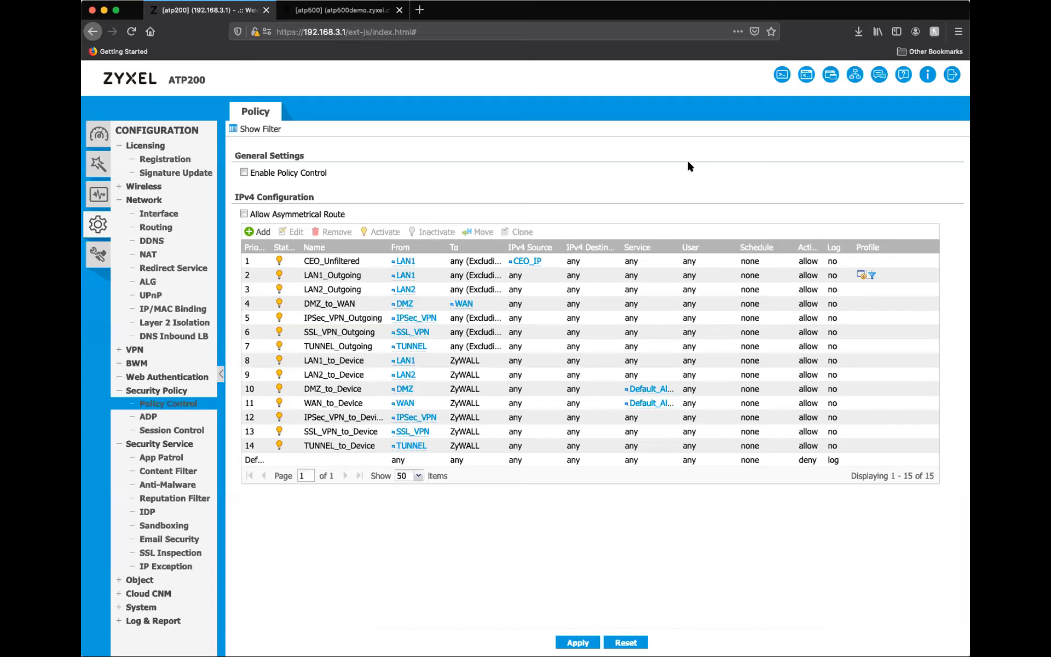
Review the ATP200's Advanced Threat Protection dashboard, and open the dashboard of the ATP500 demo device for comparison.
left_click(98, 134)
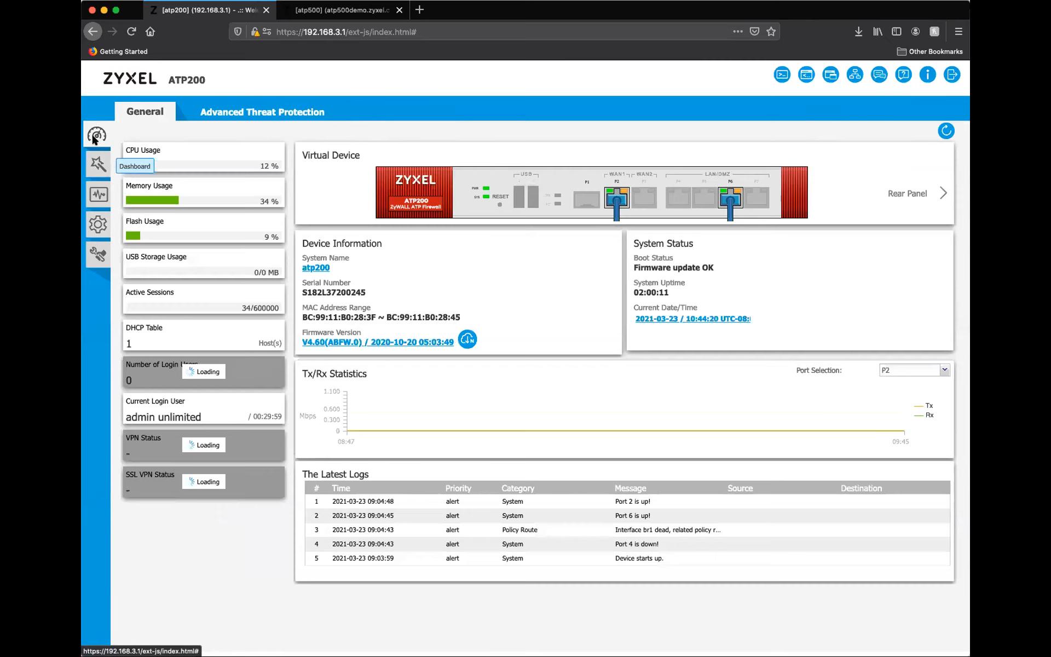
left_click(241, 115)
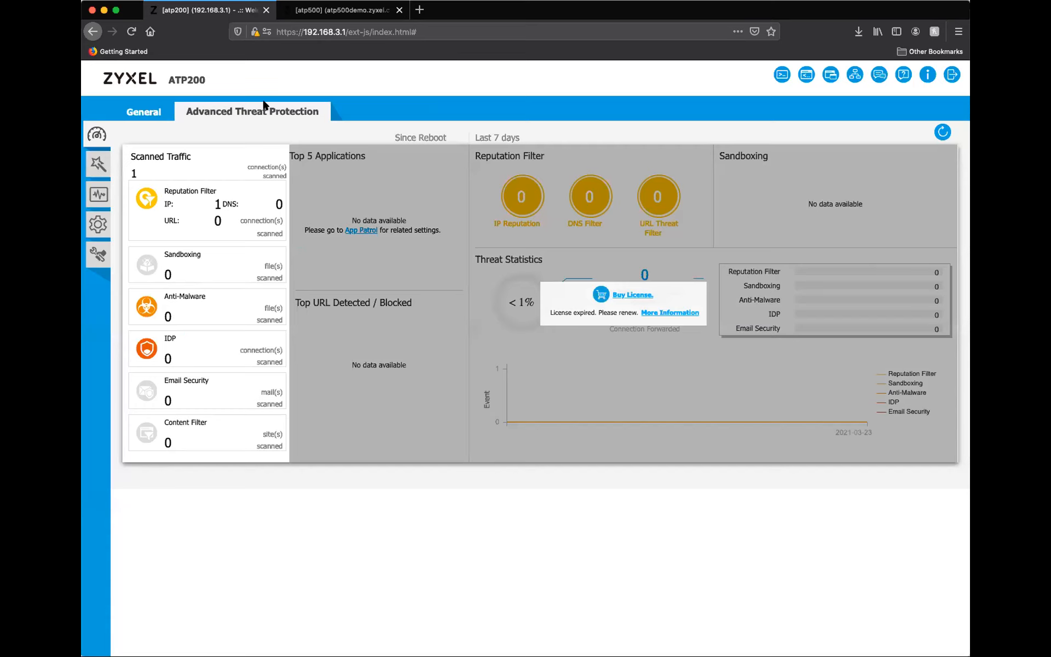
left_click(329, 10)
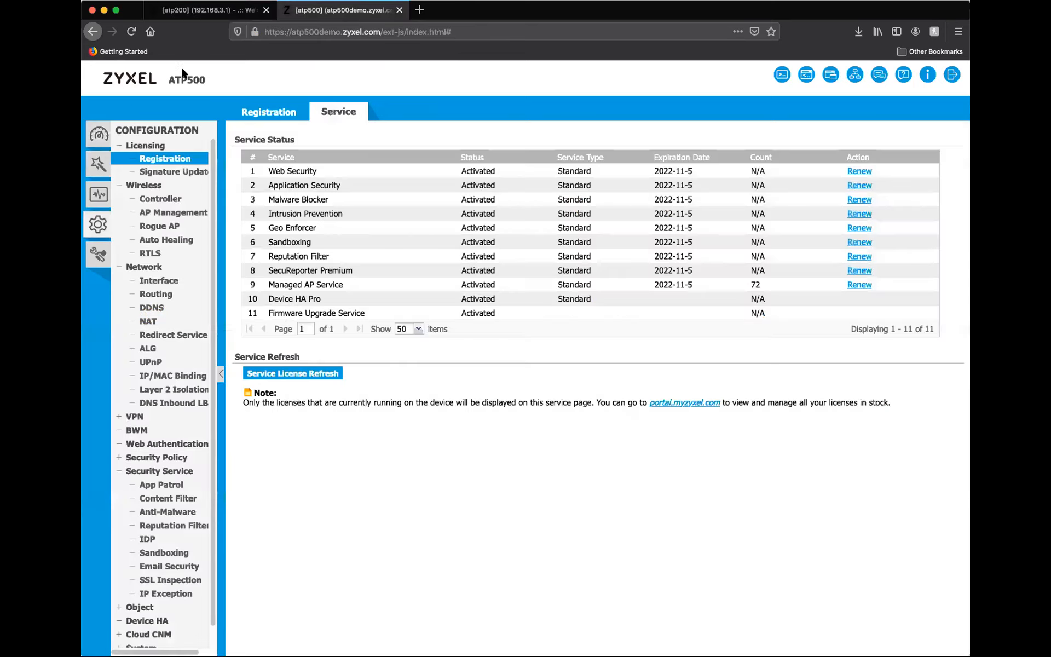
left_click(98, 144)
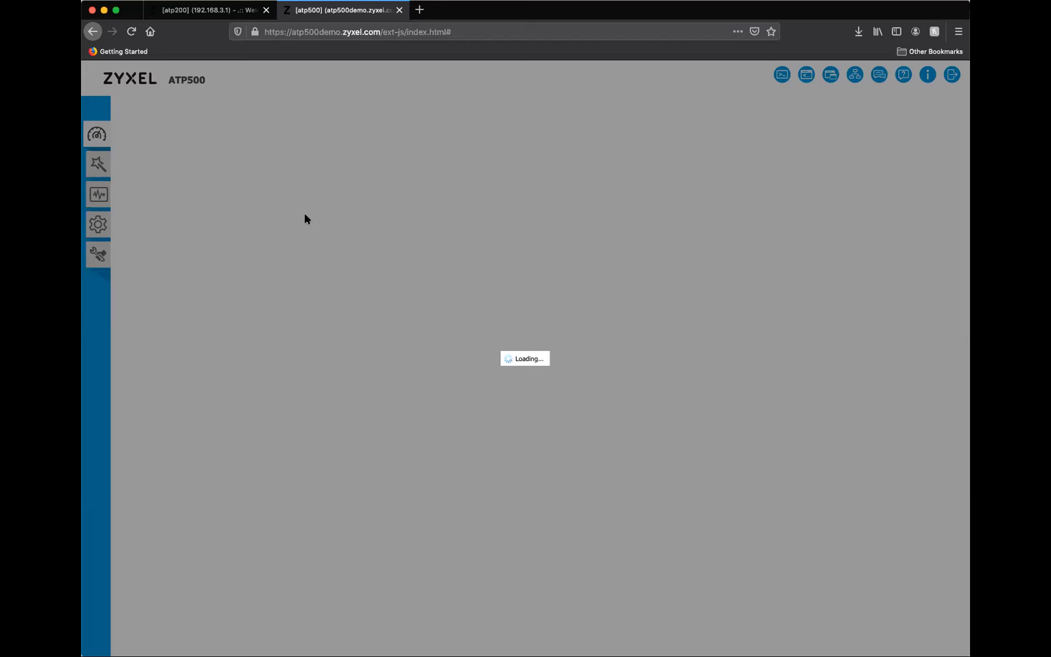
left_click(201, 12)
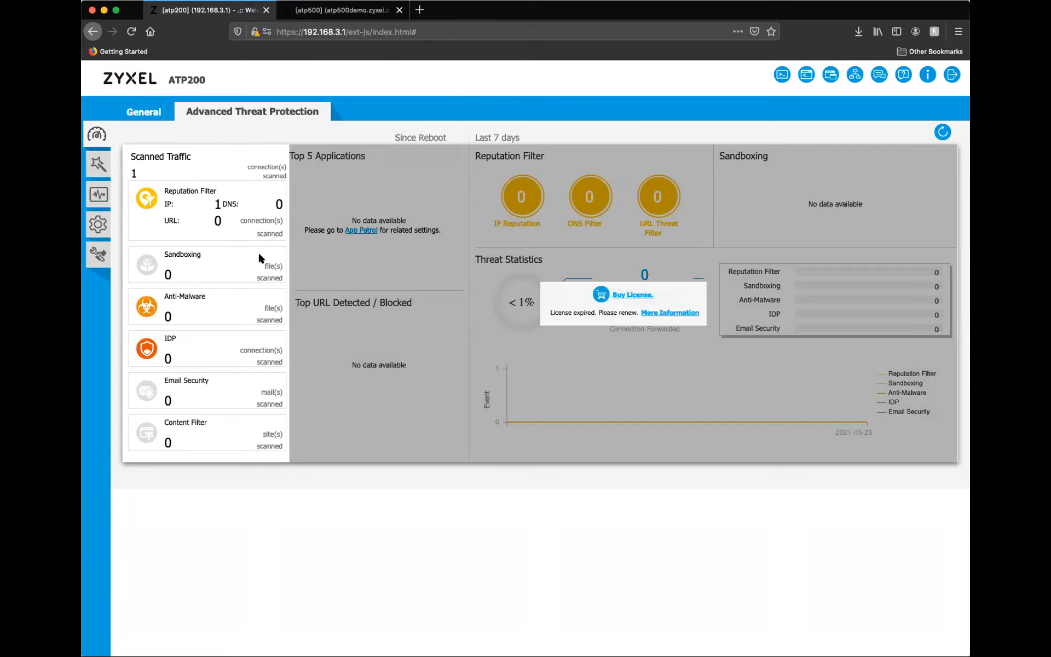
Return to the ATP500 demo device and reload its web page from the current address.
left_click(317, 11)
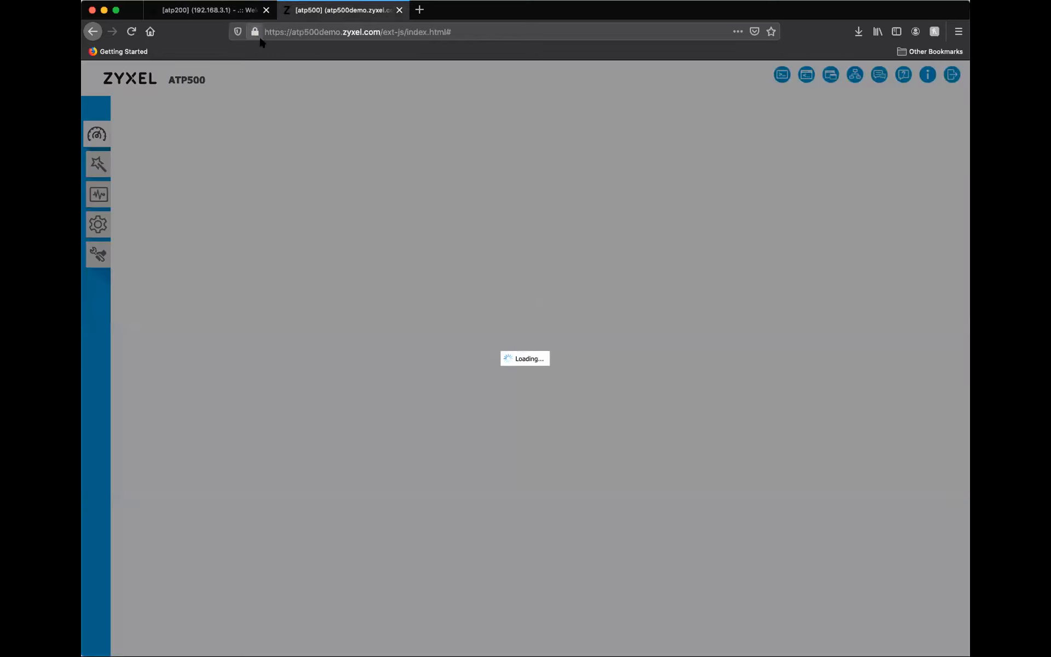
left_click(285, 32)
key("Return")
Switch back to the ATP200 and reopen its policy control rules in the configuration.
left_click(210, 11)
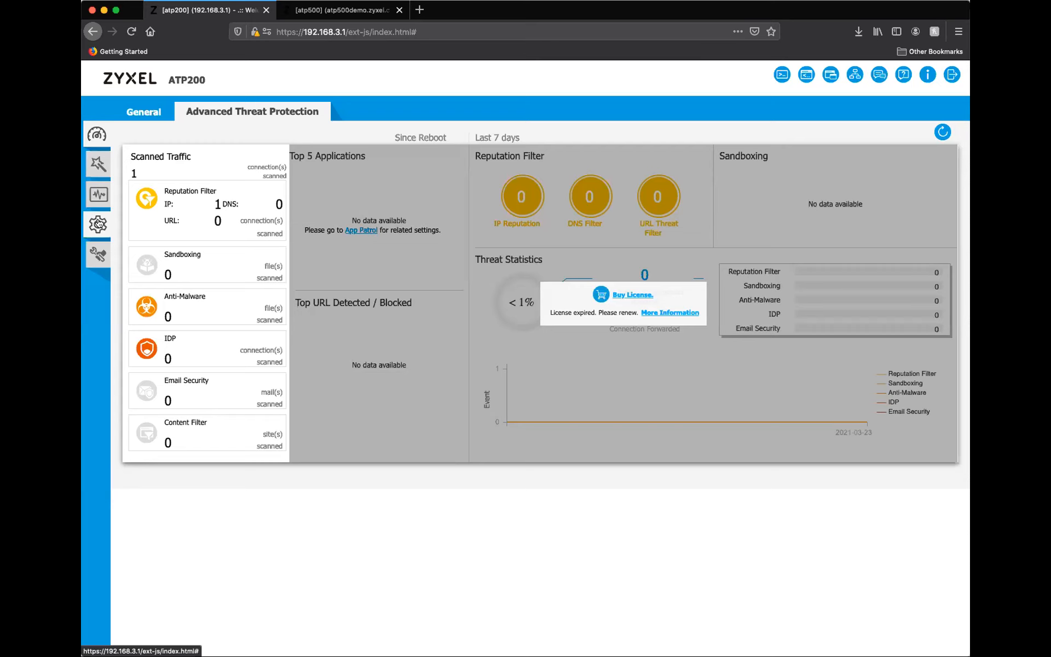
left_click(104, 222)
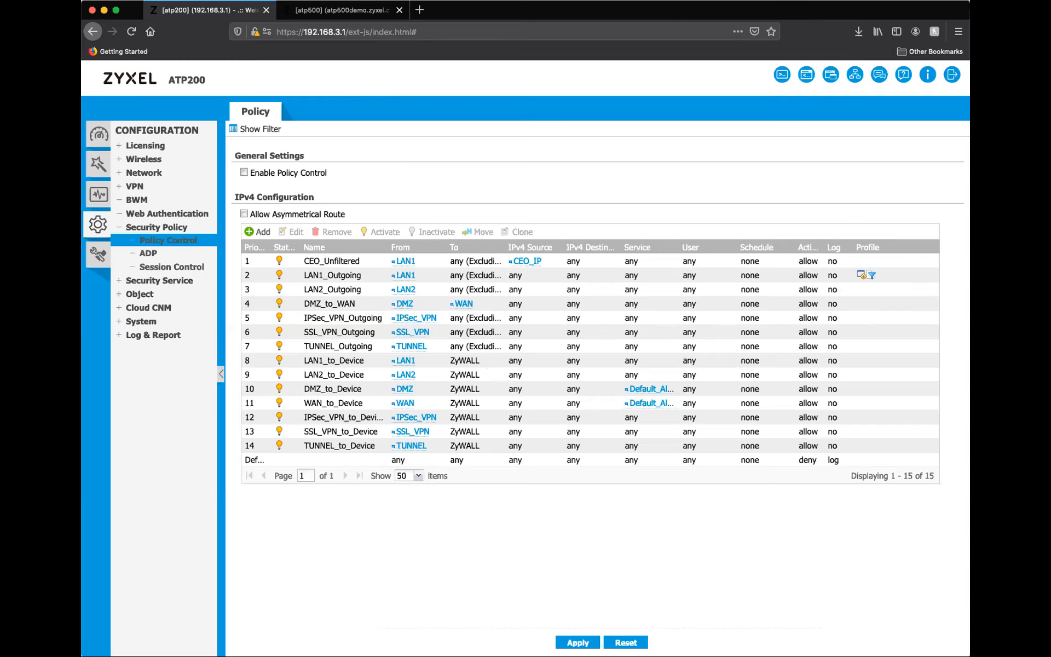
left_click(478, 6)
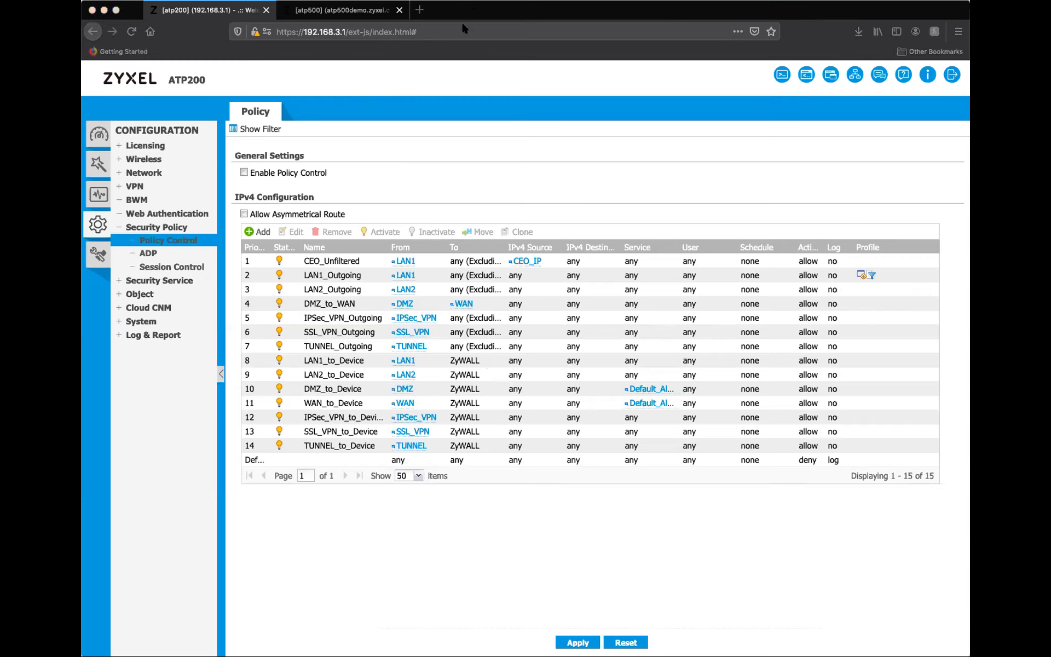